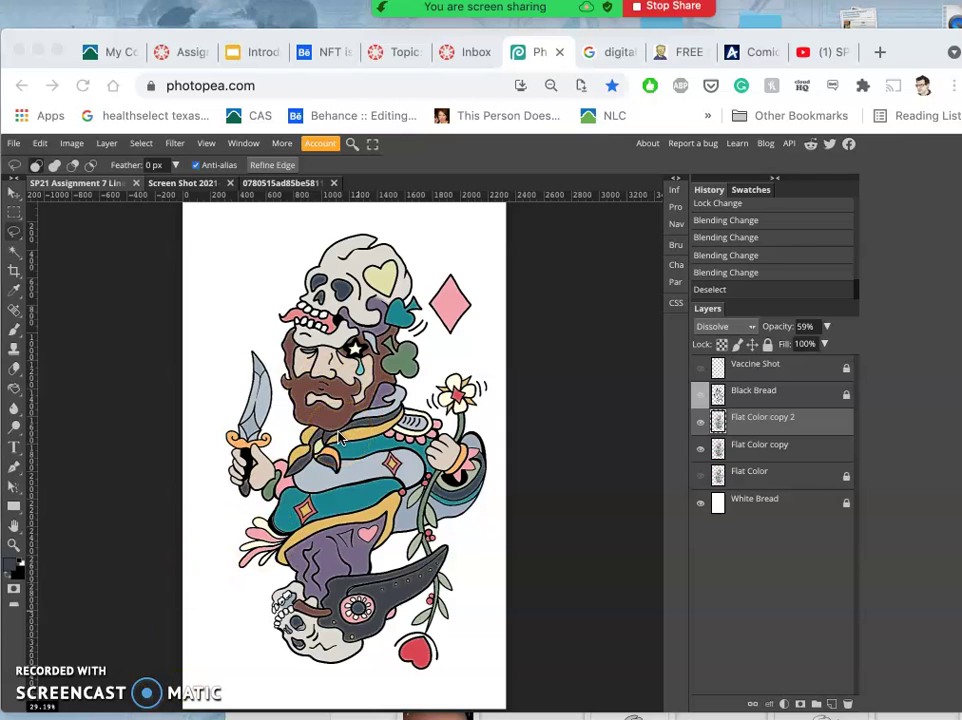
- Duplicate the Flat Color copy 2 layer four times and set the topmost duplicate's blend mode to Normal
click(482, 348)
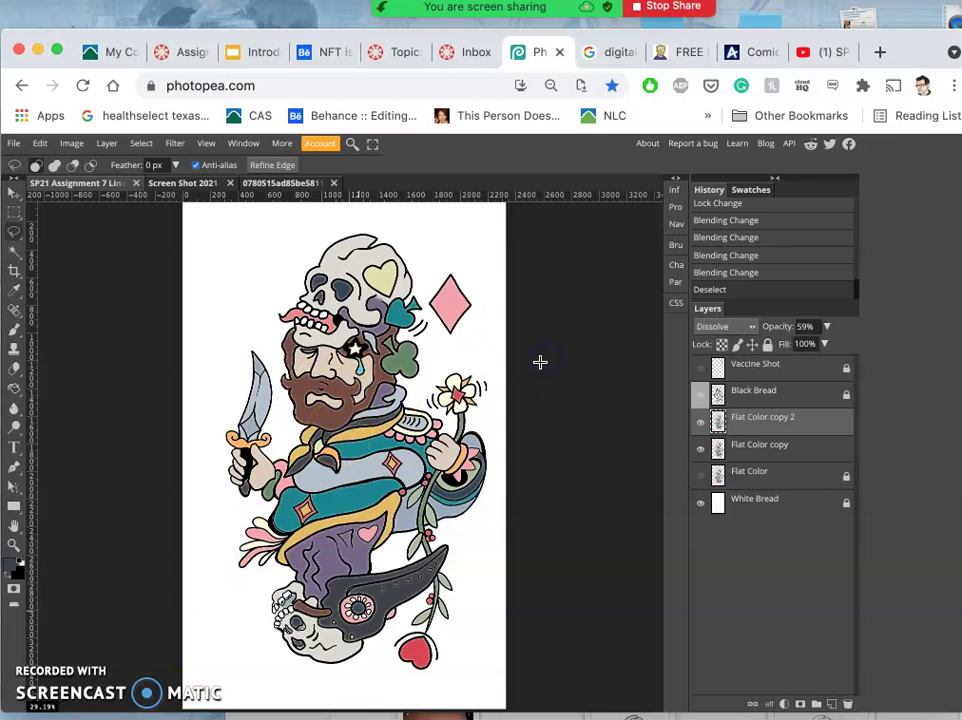
key(super+plus)
key(super+plus)
key(super+plus)
key(super+plus)
key(super+plus)
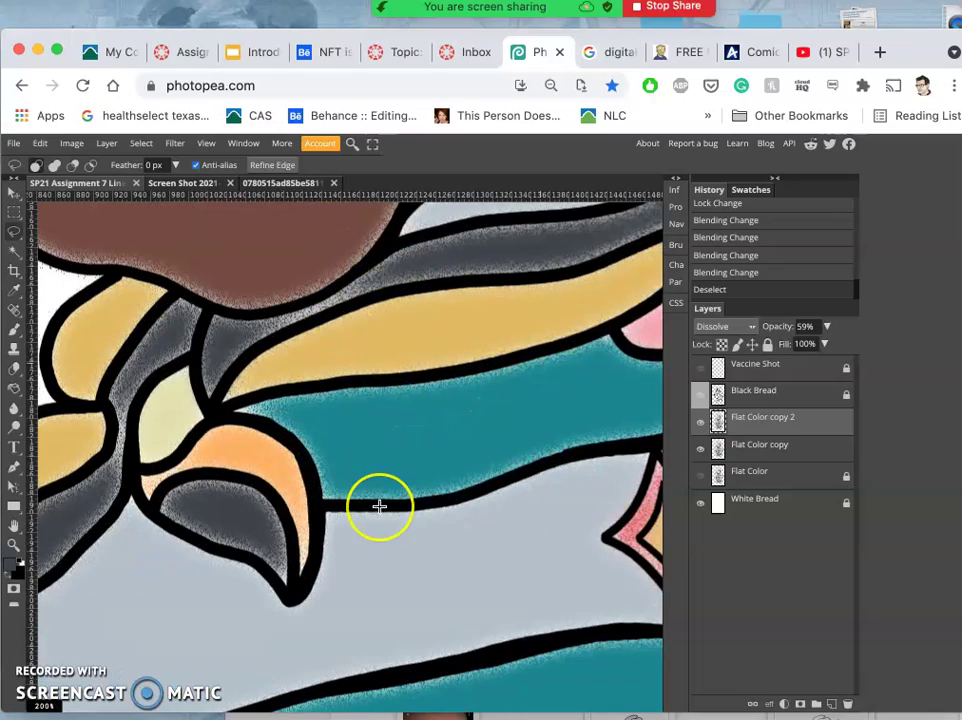
scroll(379, 506, down, 1)
scroll(379, 506, down, 4)
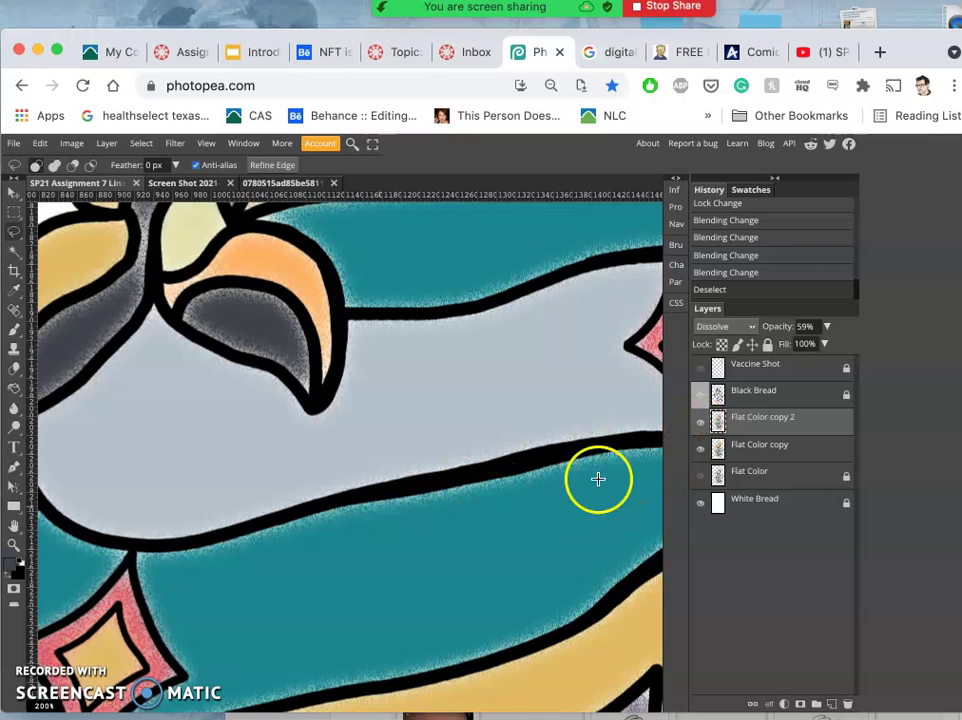
click(748, 423)
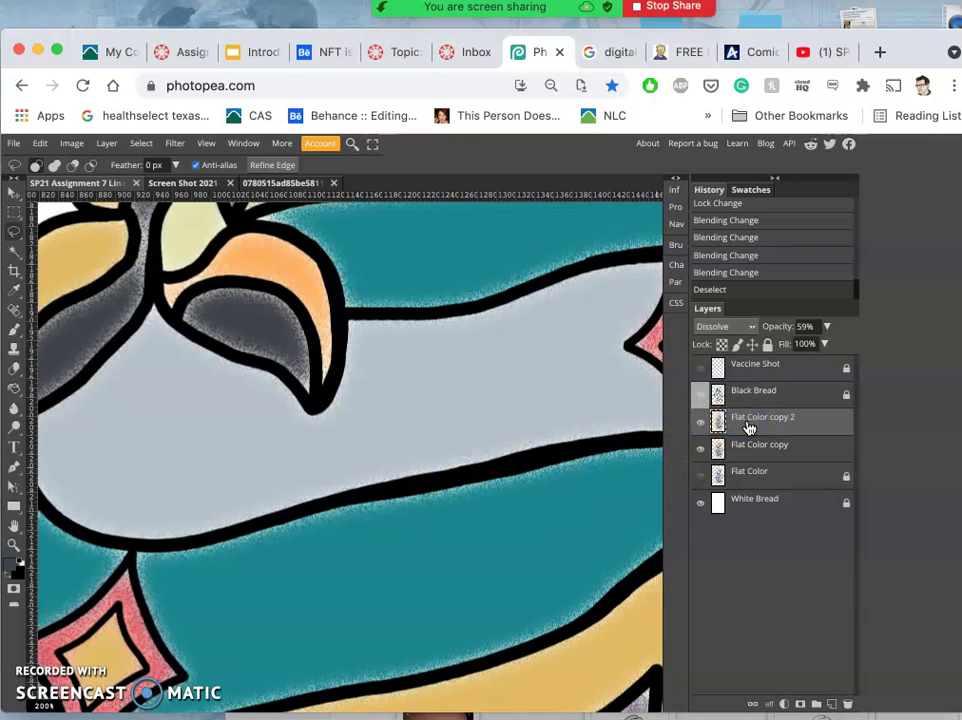
key(super+j)
key(super+j)
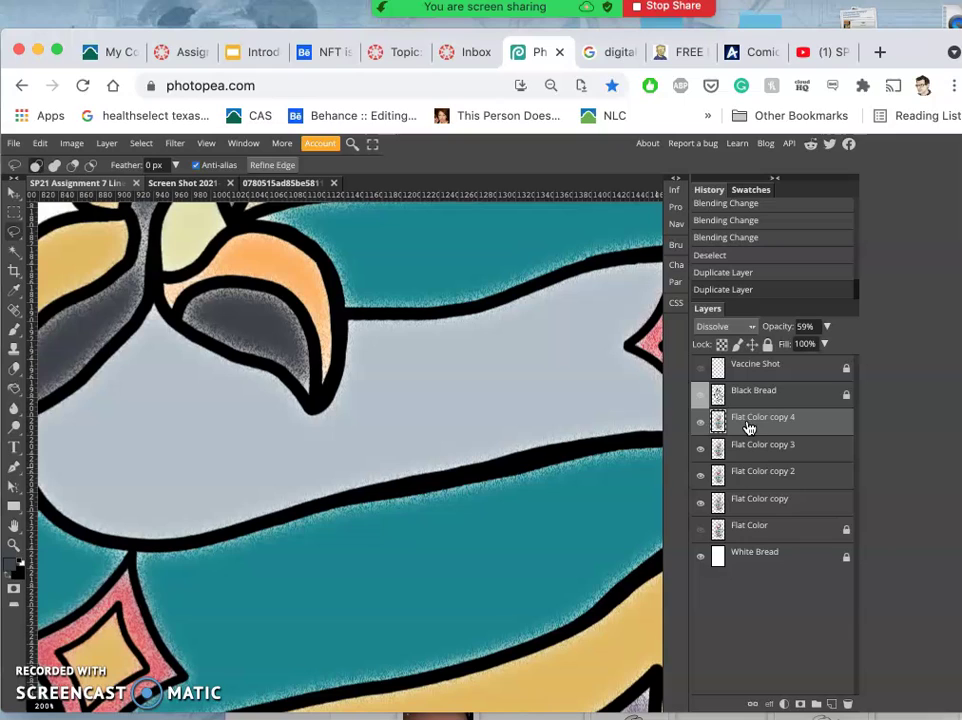
key(super+j)
key(super+j)
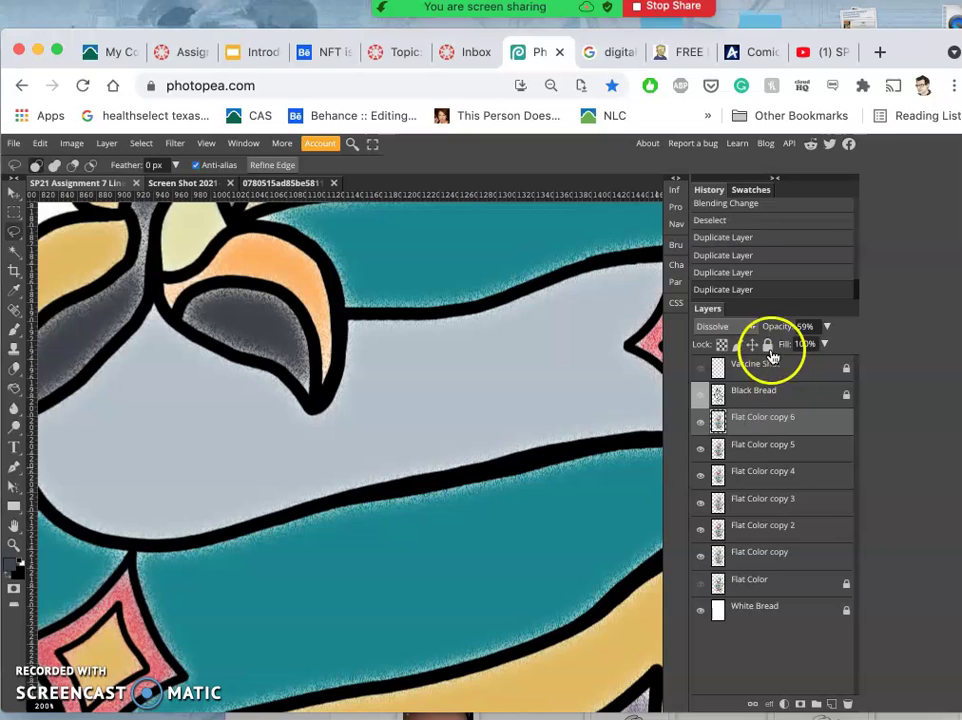
click(749, 330)
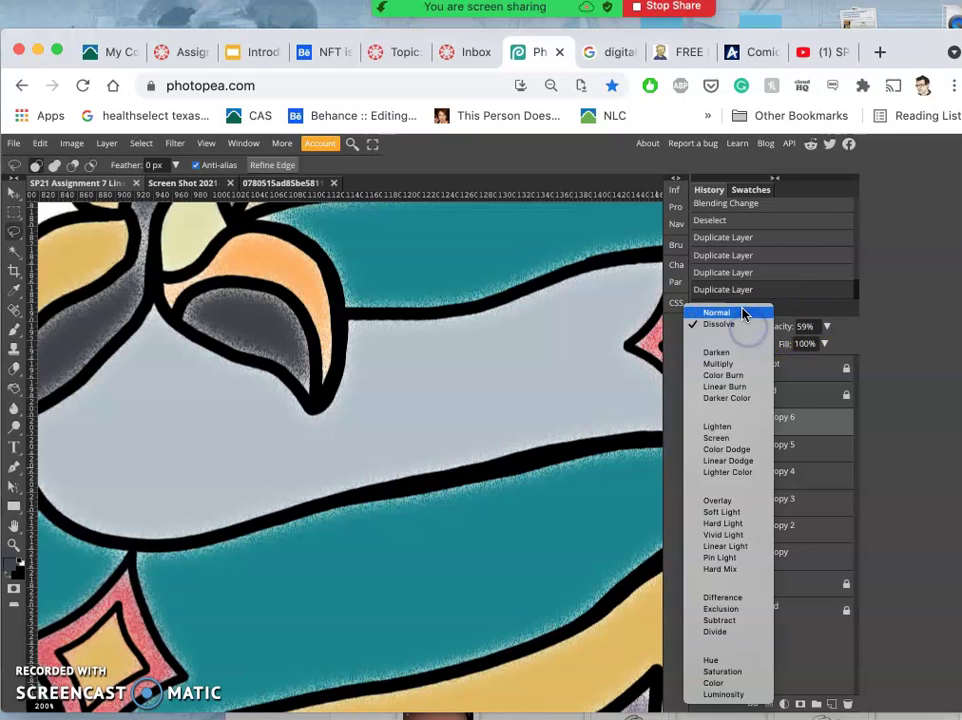
click(743, 314)
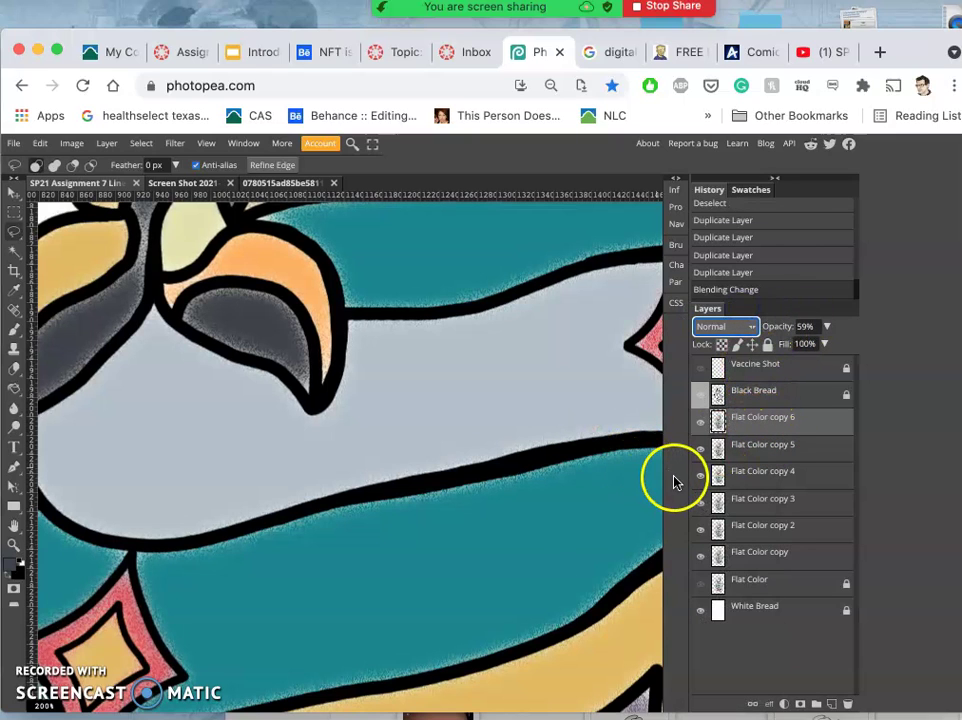
- Examine the stippled shading along the line work of the scarf, beard and face
key(super+minus)
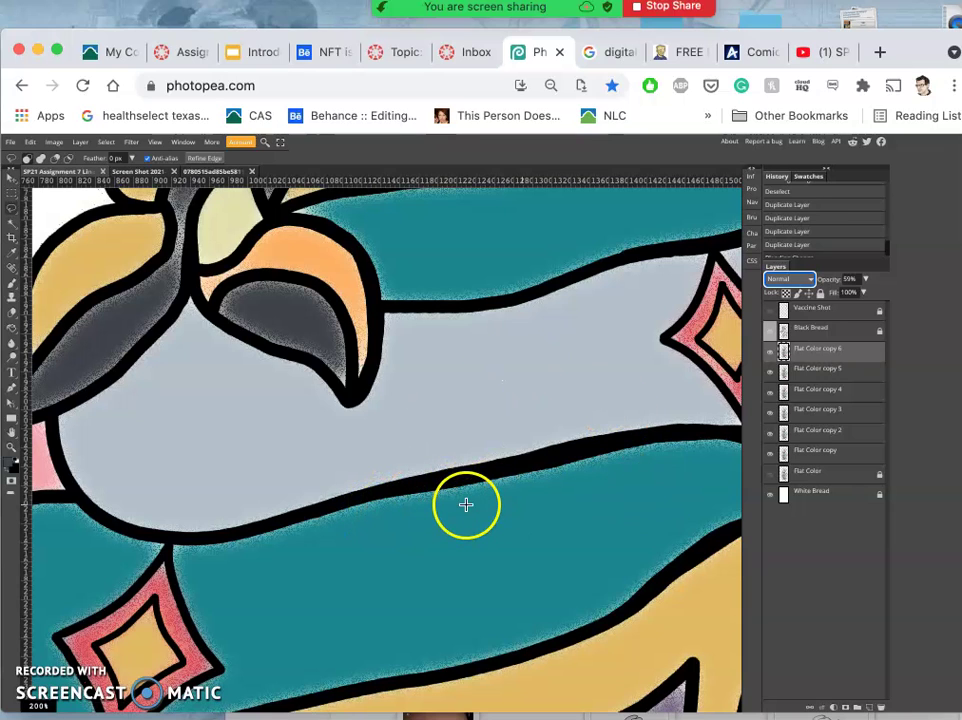
key(super+minus)
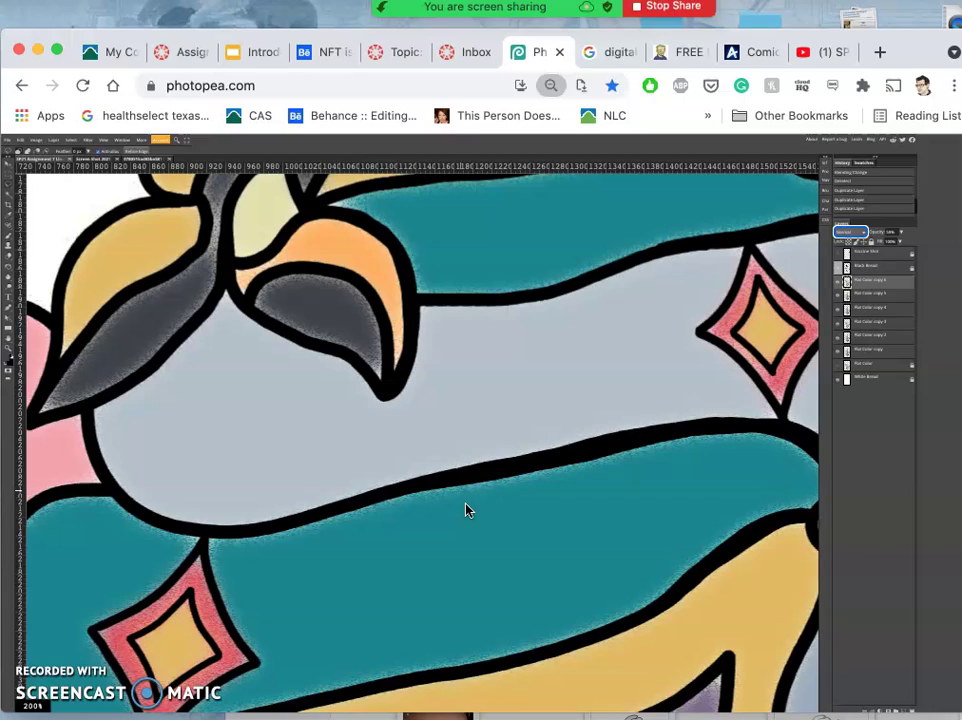
scroll(477, 395, up, 3)
scroll(478, 394, up, 10)
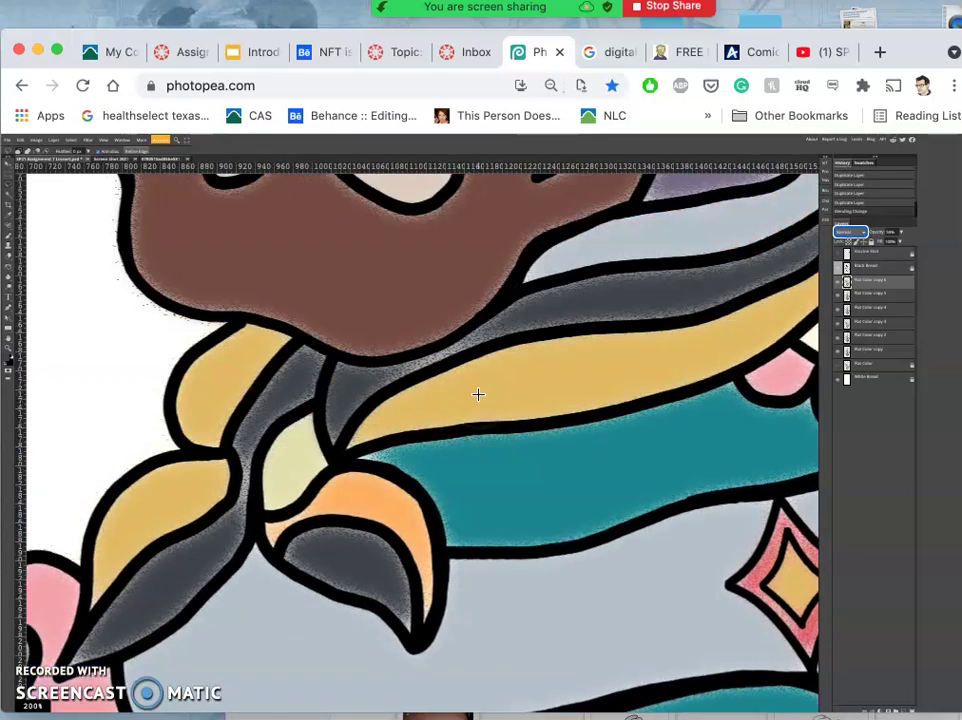
scroll(478, 394, up, 3)
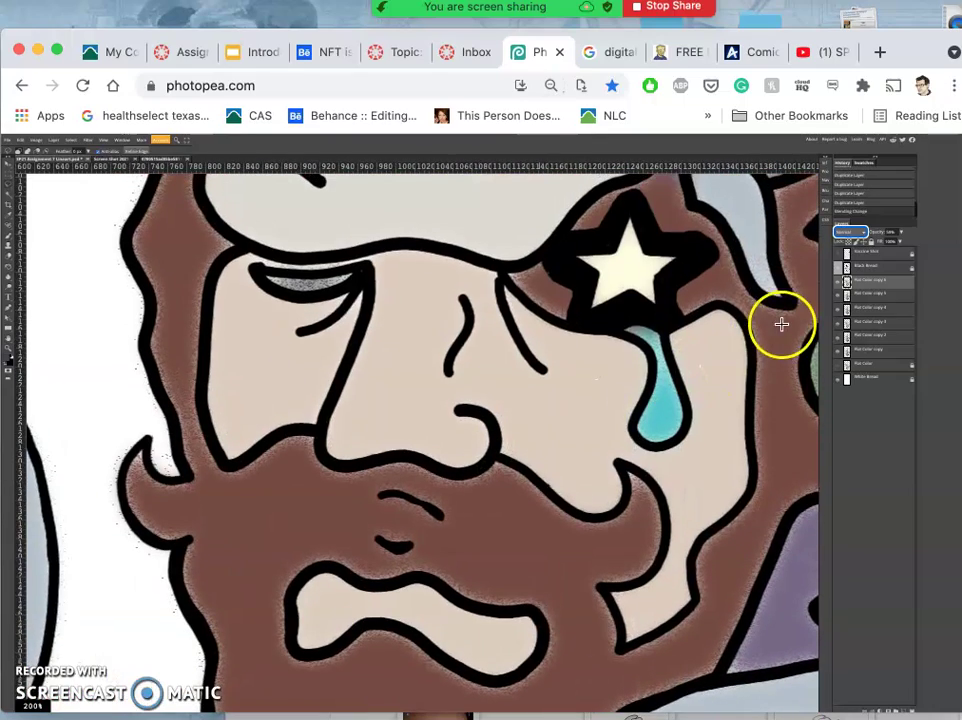
click(324, 80)
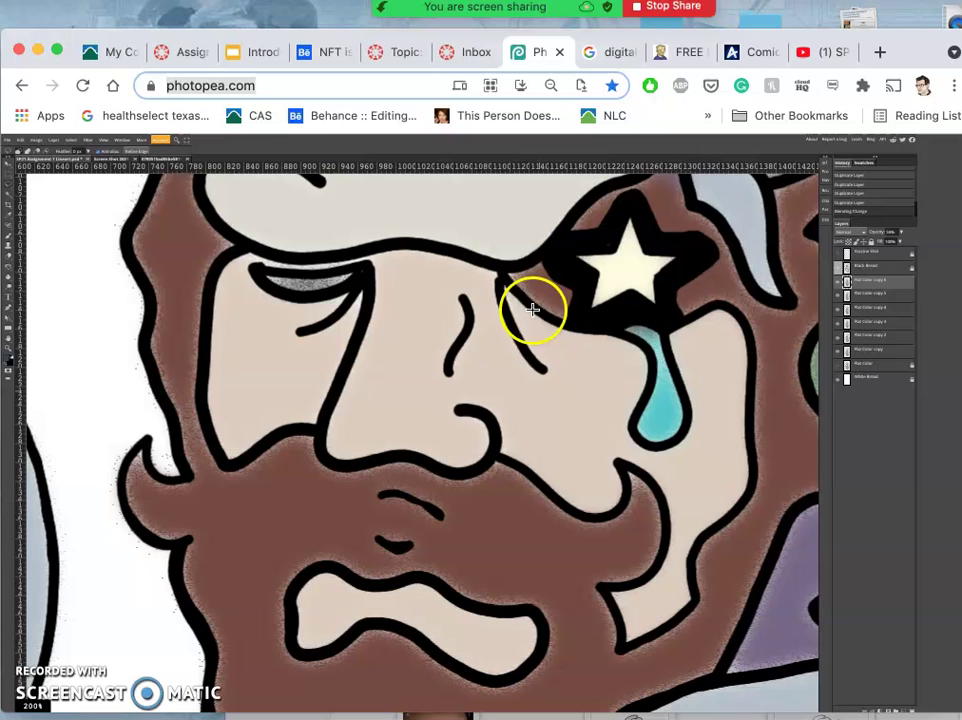
click(288, 85)
key(super+minus)
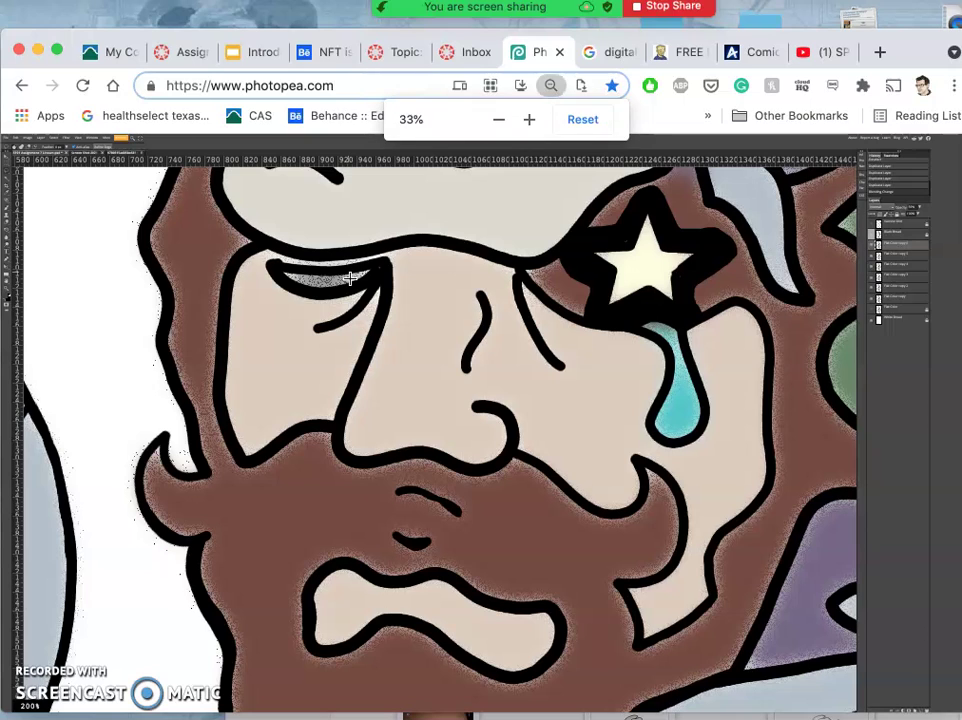
key(super+plus)
key(super+plus)
key(super+plus)
key(super+plus)
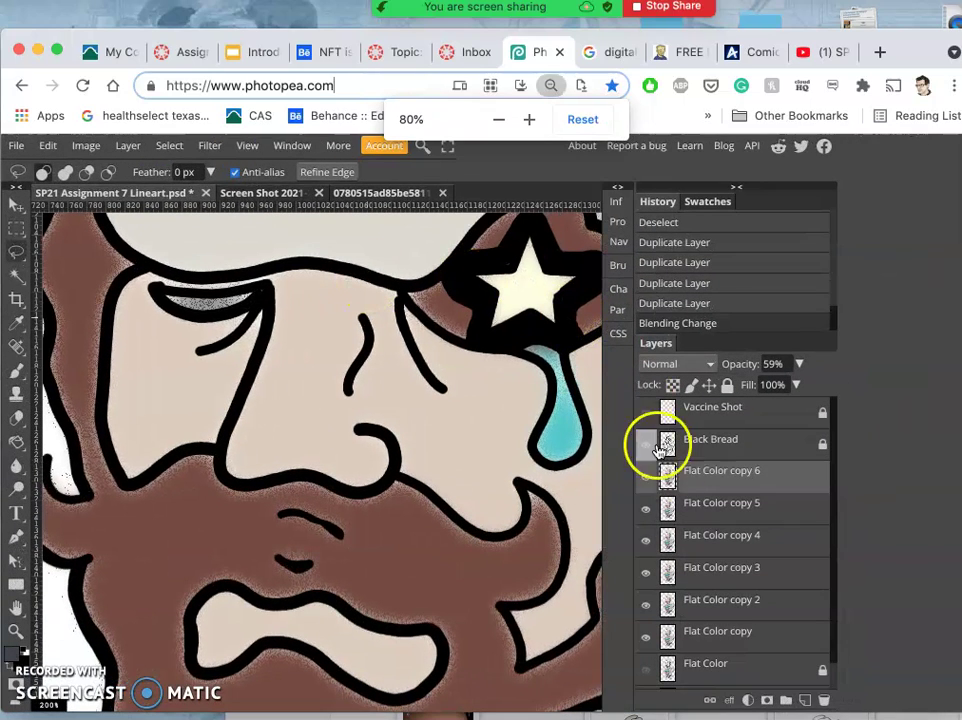
- Delete the four duplicates stacked above the Flat Color copy 2 layer
key(Delete)
key(Delete)
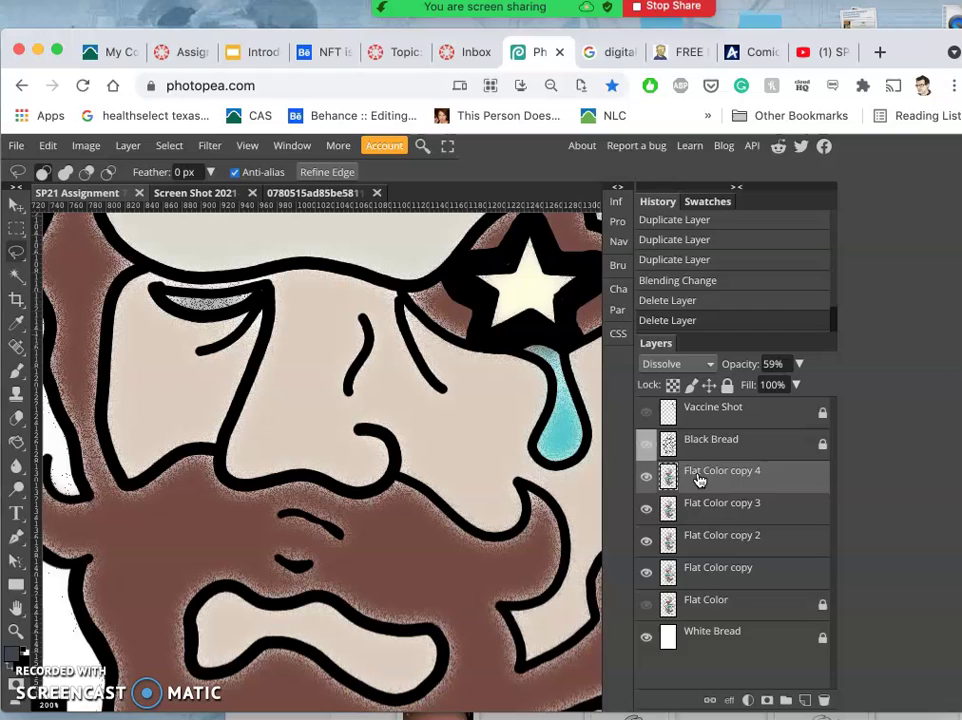
key(Delete)
key(Delete)
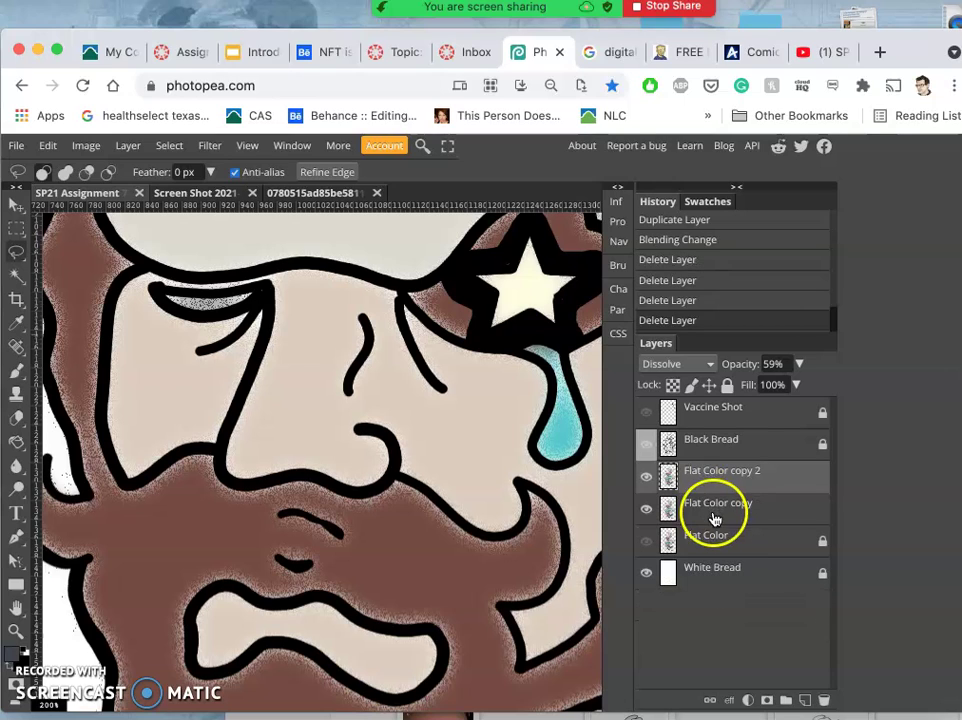
- Delete the Flat Color copy 2 layer and step back in the history to restore it
key(Delete)
click(646, 543)
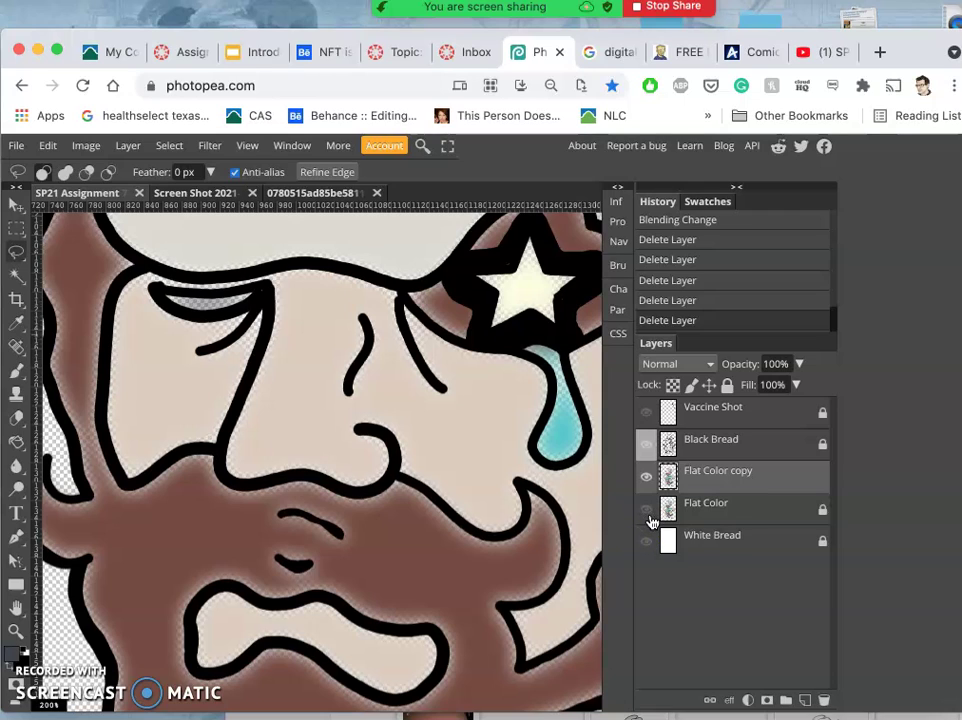
click(723, 519)
click(679, 300)
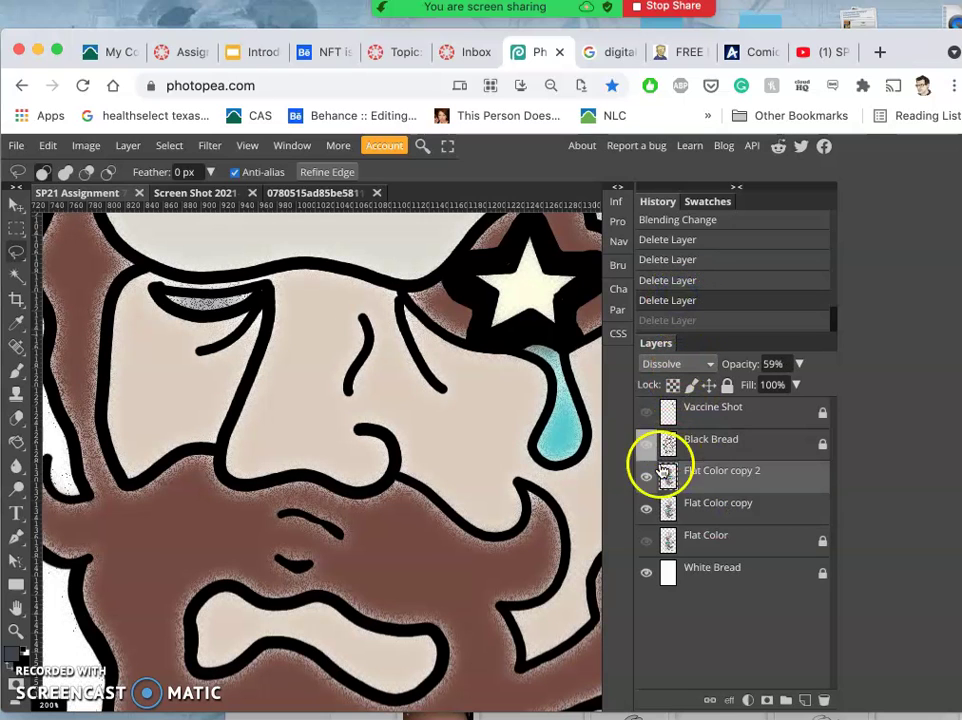
- Hide the Flat Color copy and Flat Color copy 2 layers and show the original Flat Color layer
click(646, 509)
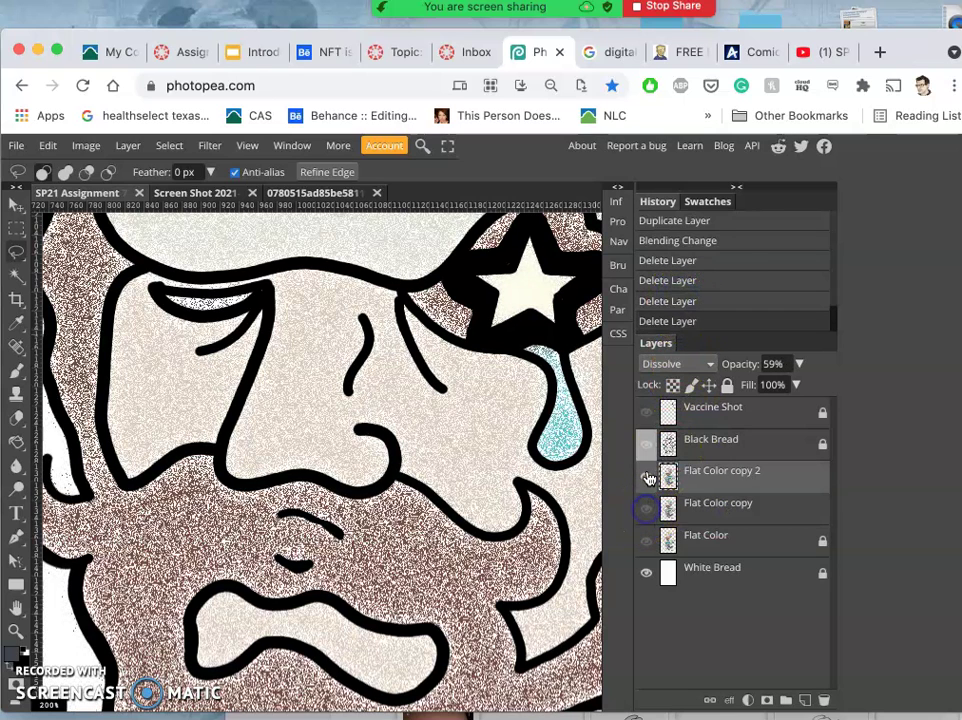
click(646, 477)
click(646, 541)
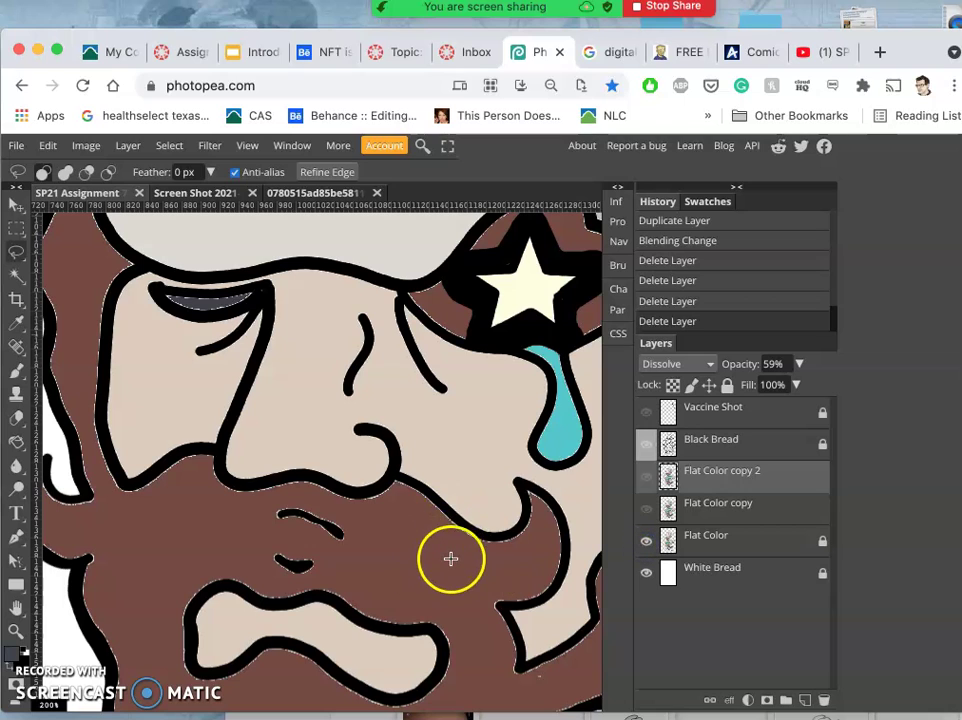
key(super+equal)
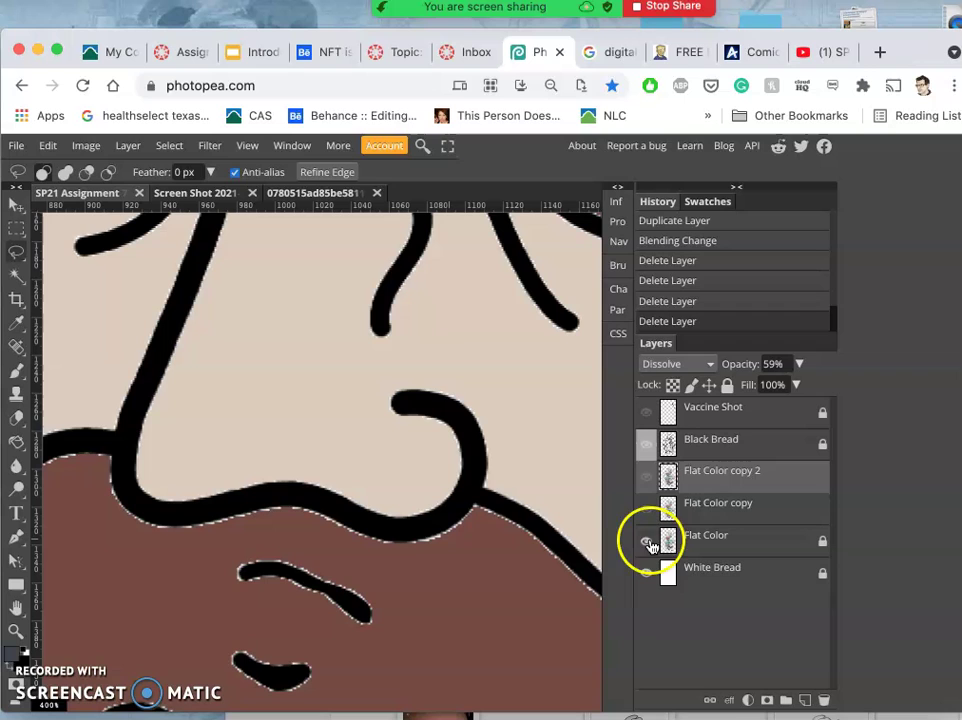
- Show the Flat Color copy layer and hide the original Flat Color layer
click(647, 510)
click(650, 540)
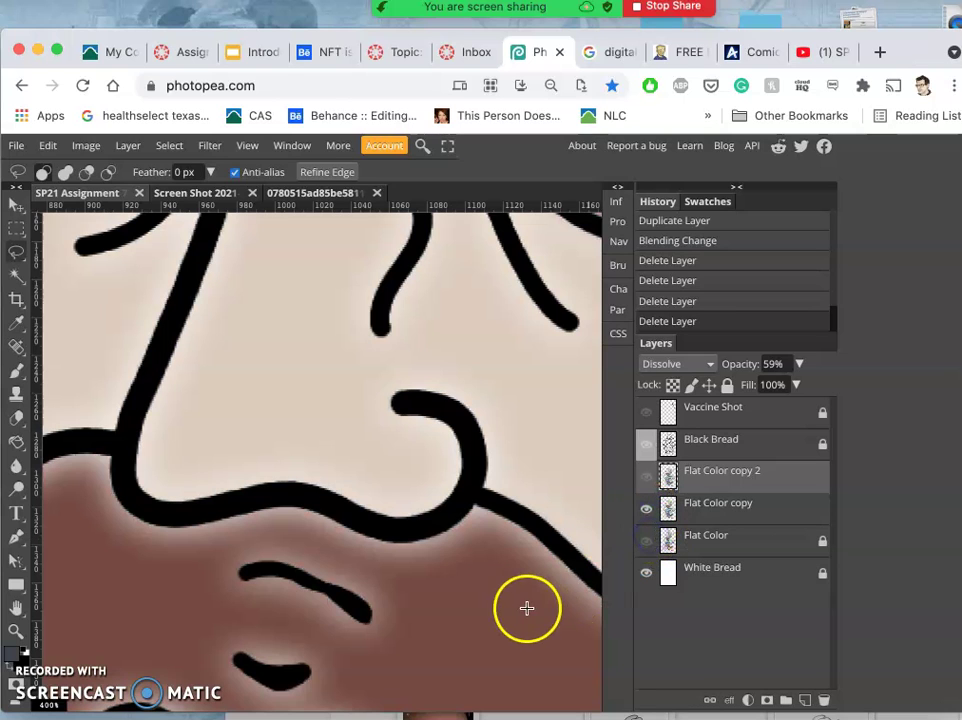
key(super+minus)
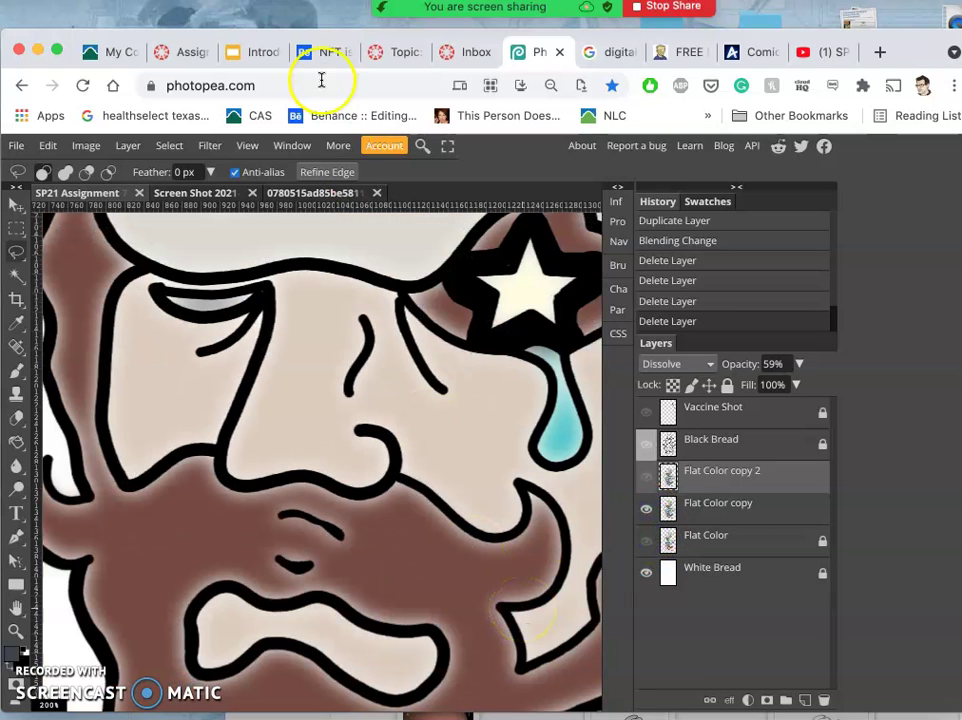
click(209, 145)
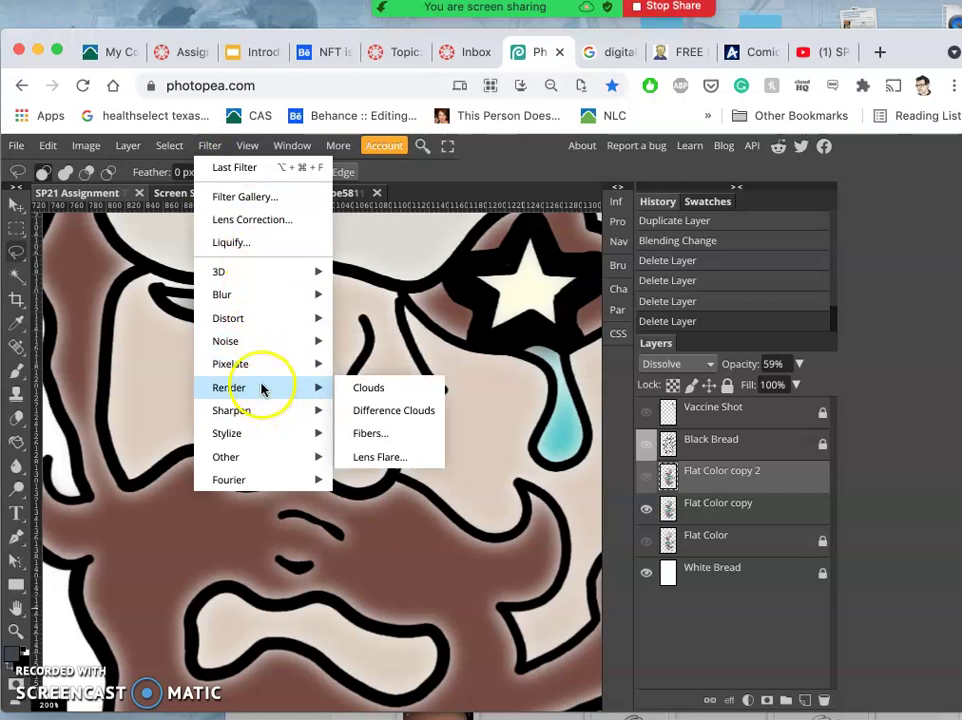
mouse_move(240, 298)
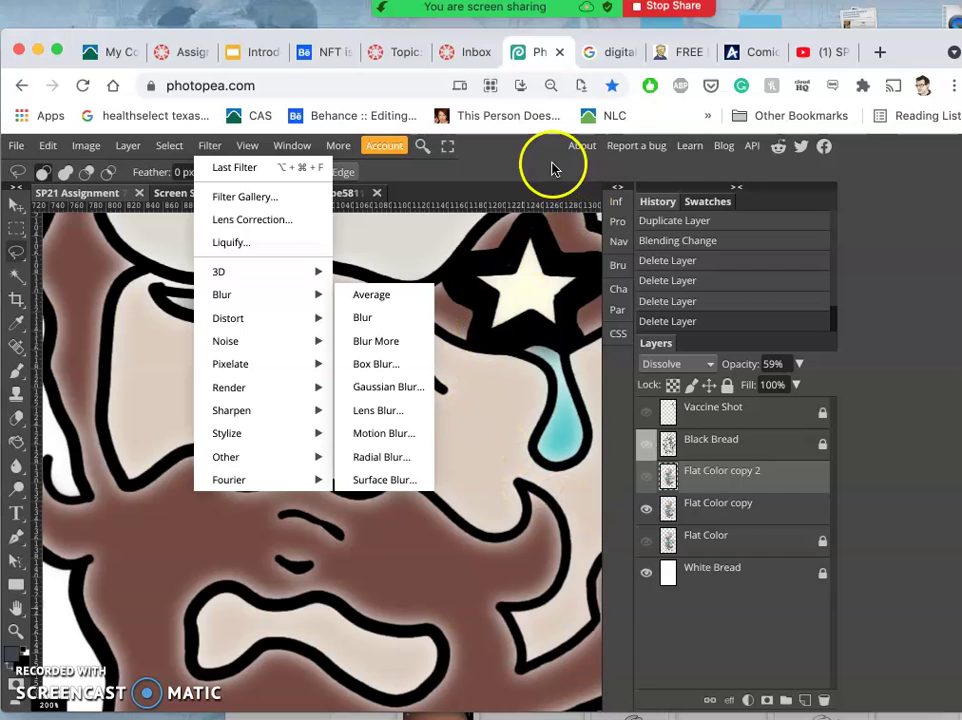
click(453, 187)
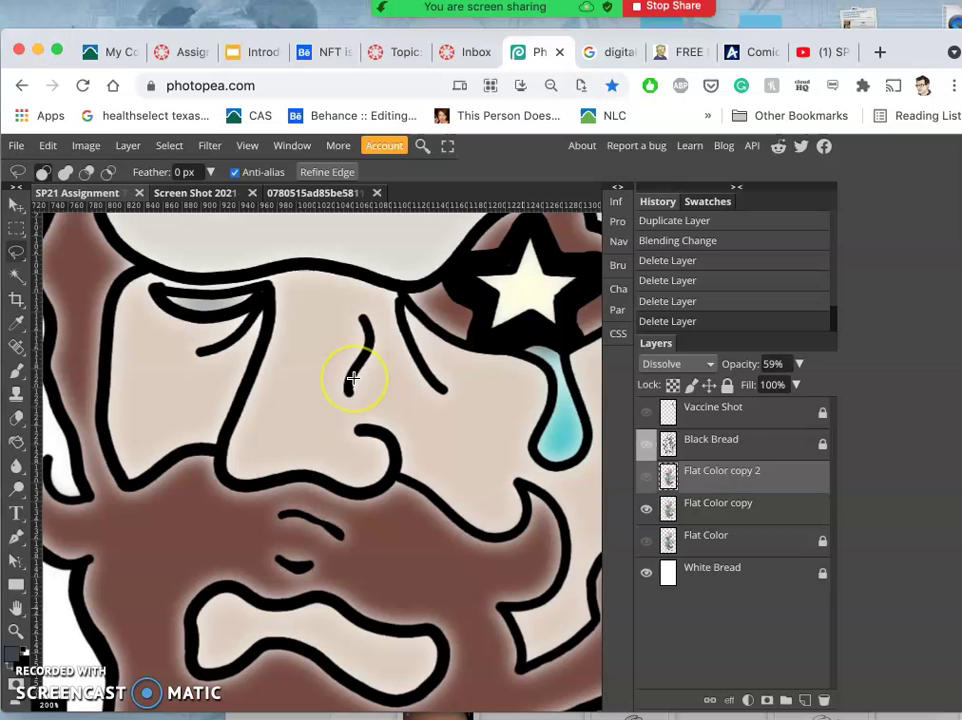
- Hide the rulers and compare the skull's shading with the Flat Color copy 2 layer shown and hidden
key(ctrl+r)
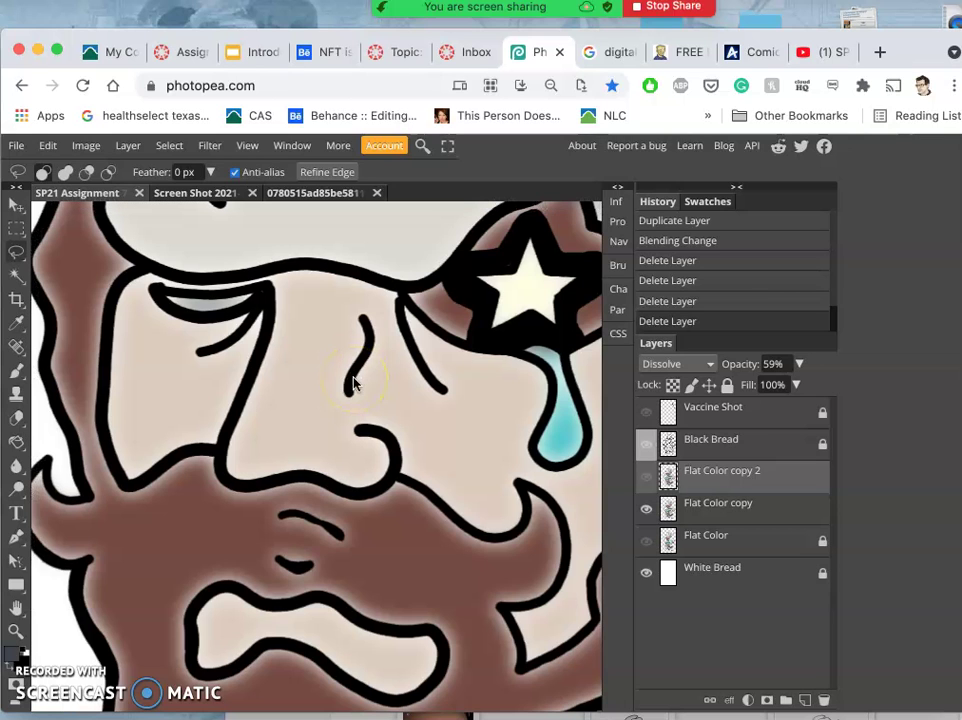
scroll(396, 379, up, 10)
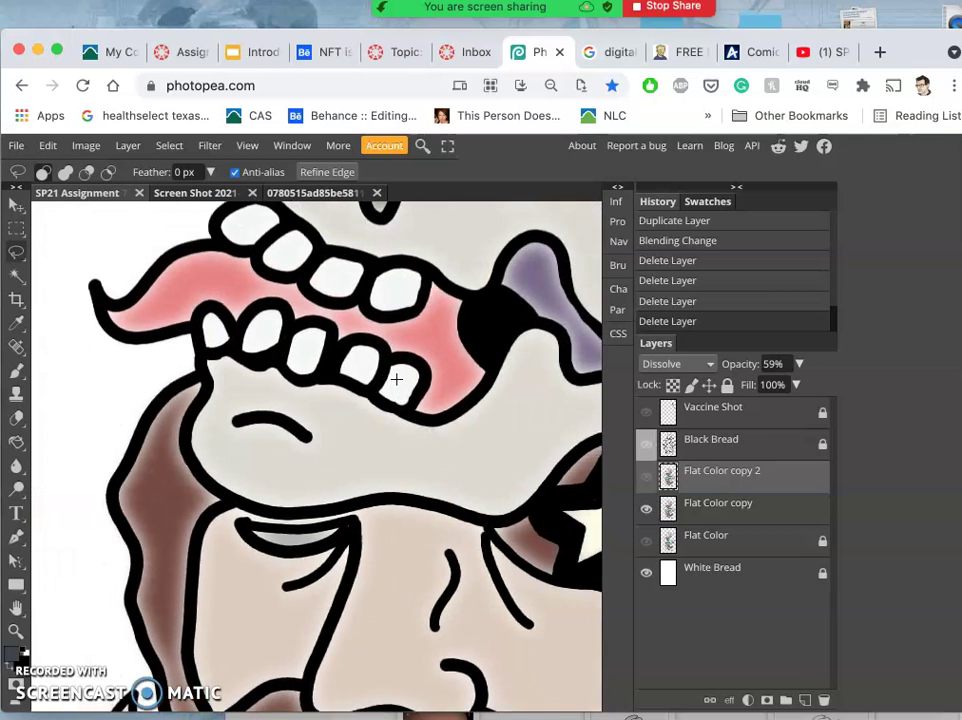
scroll(396, 379, up, 5)
mouse_move(398, 374)
mouse_down()
mouse_move(486, 314)
mouse_move(524, 374)
mouse_move(508, 418)
mouse_up()
scroll(508, 418, right, 4)
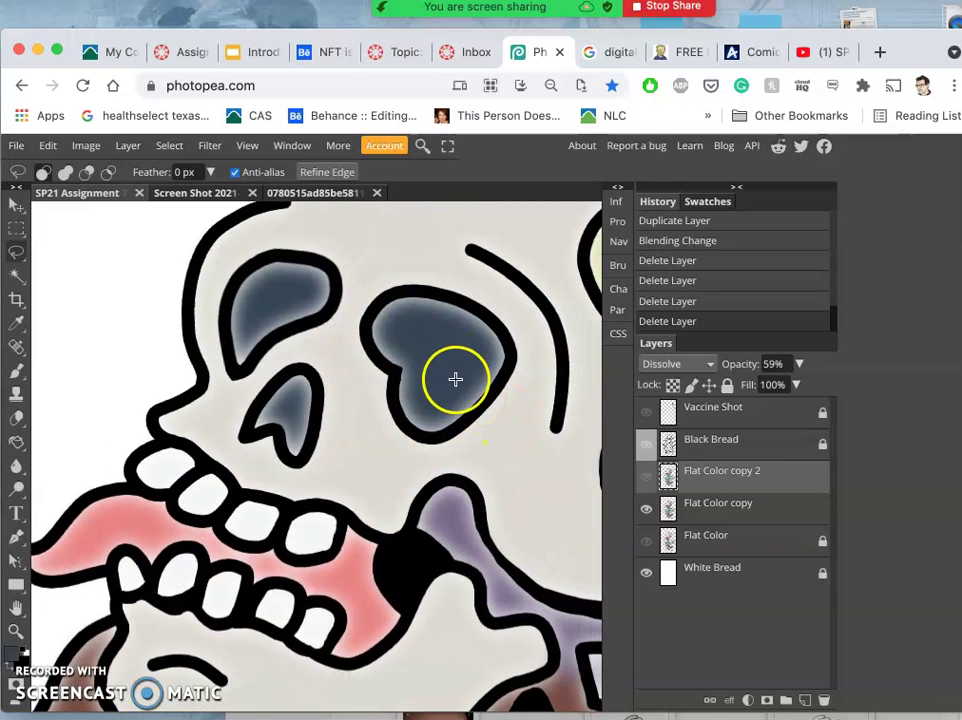
click(646, 477)
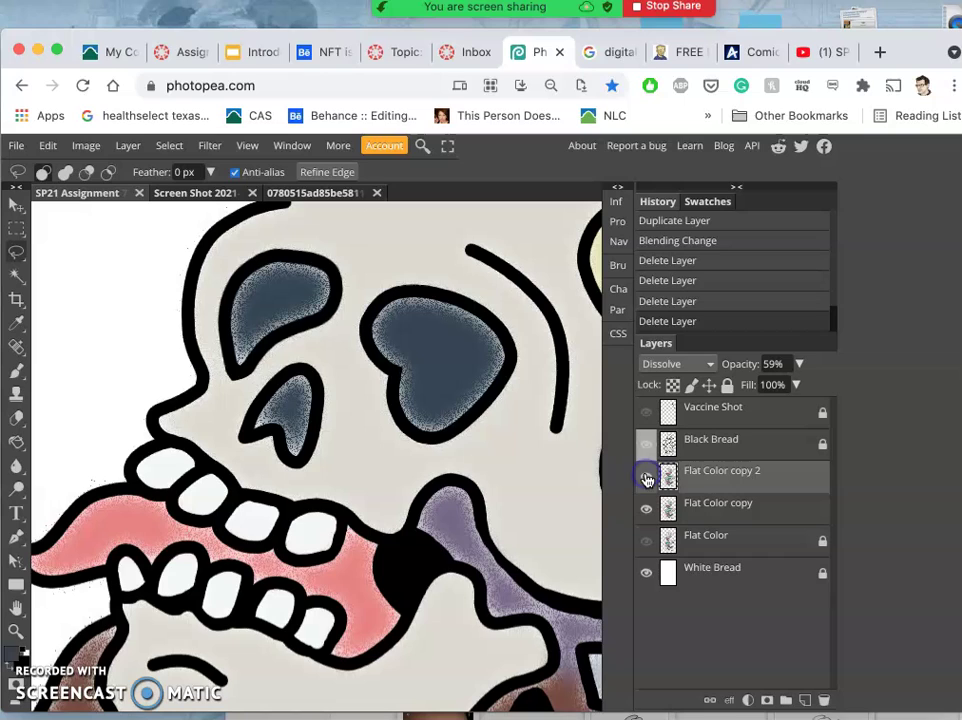
click(646, 477)
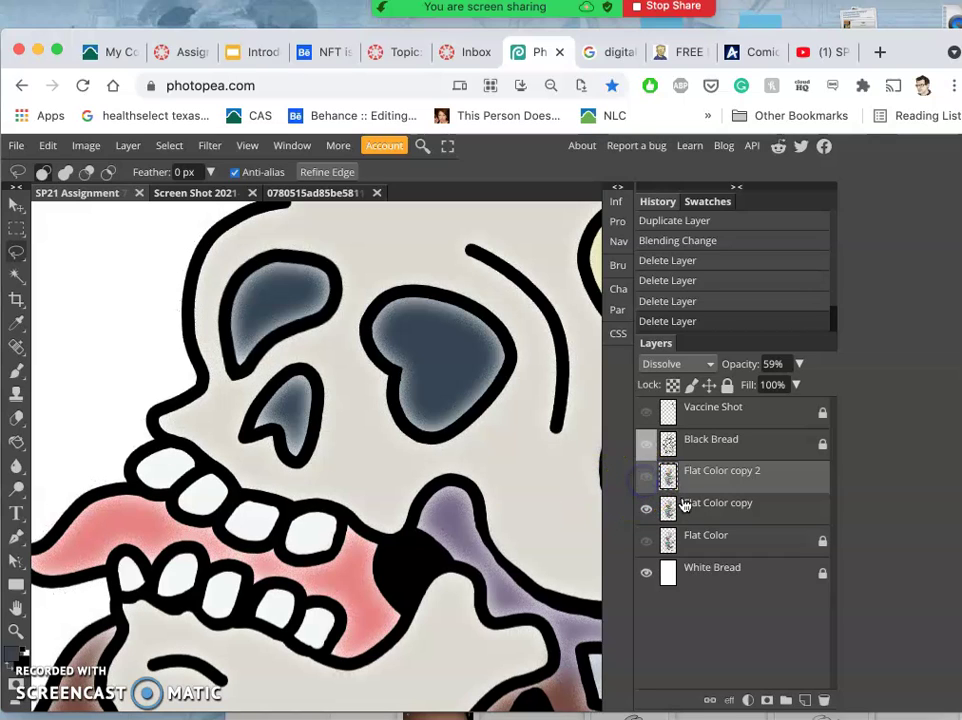
- Duplicate the blurred Flat Color copy layer four times to strengthen its soft edges
click(690, 508)
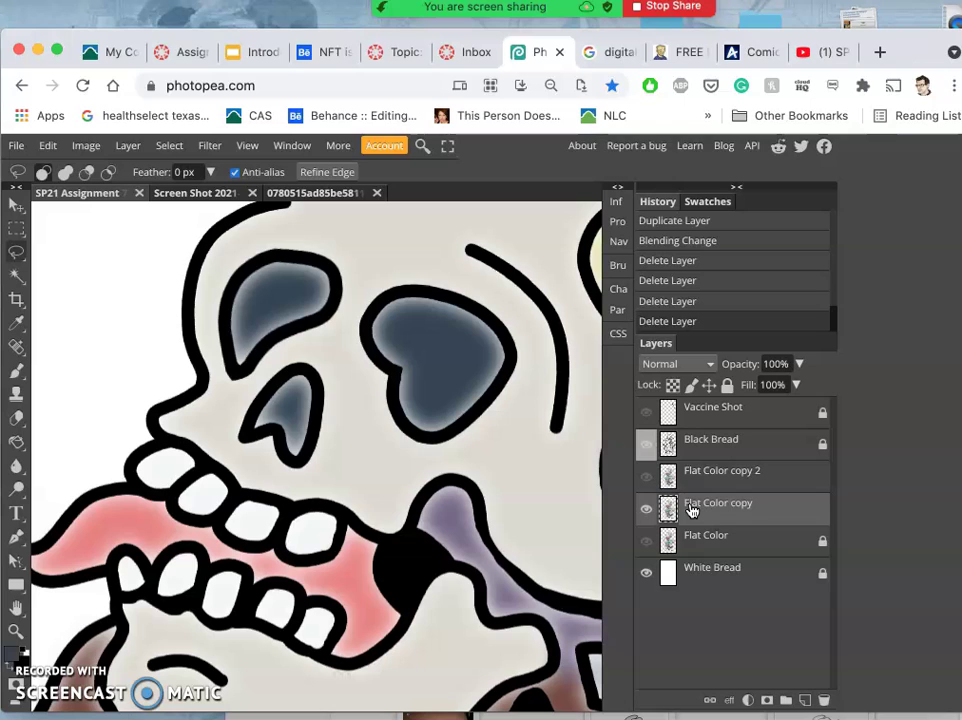
drag(712, 458, 755, 516)
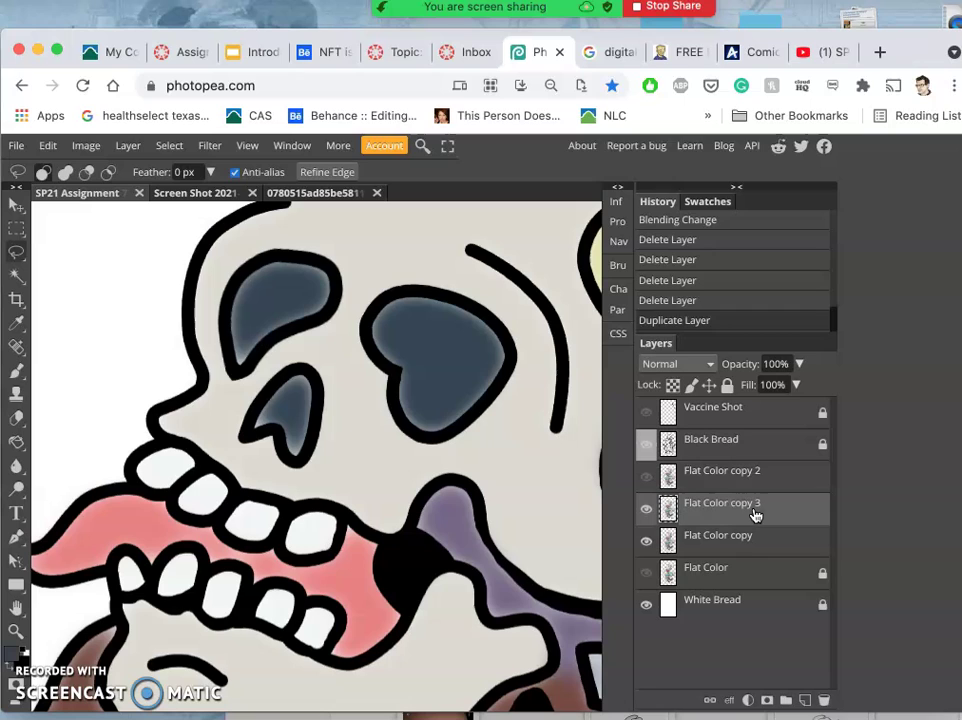
key(super+j)
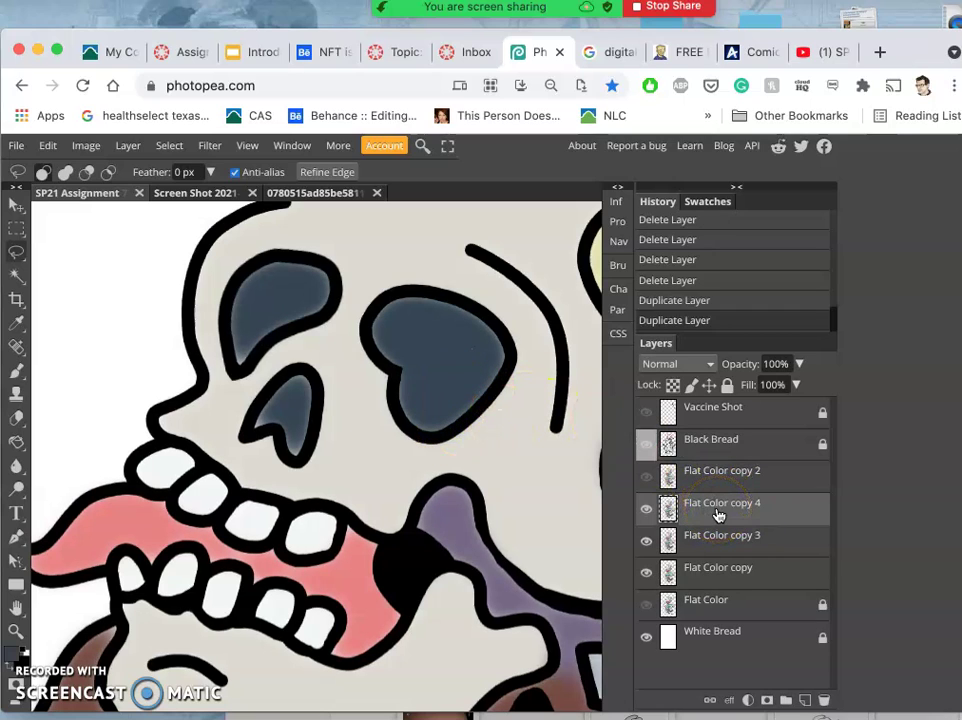
key(super+j)
key(super+j)
click(447, 494)
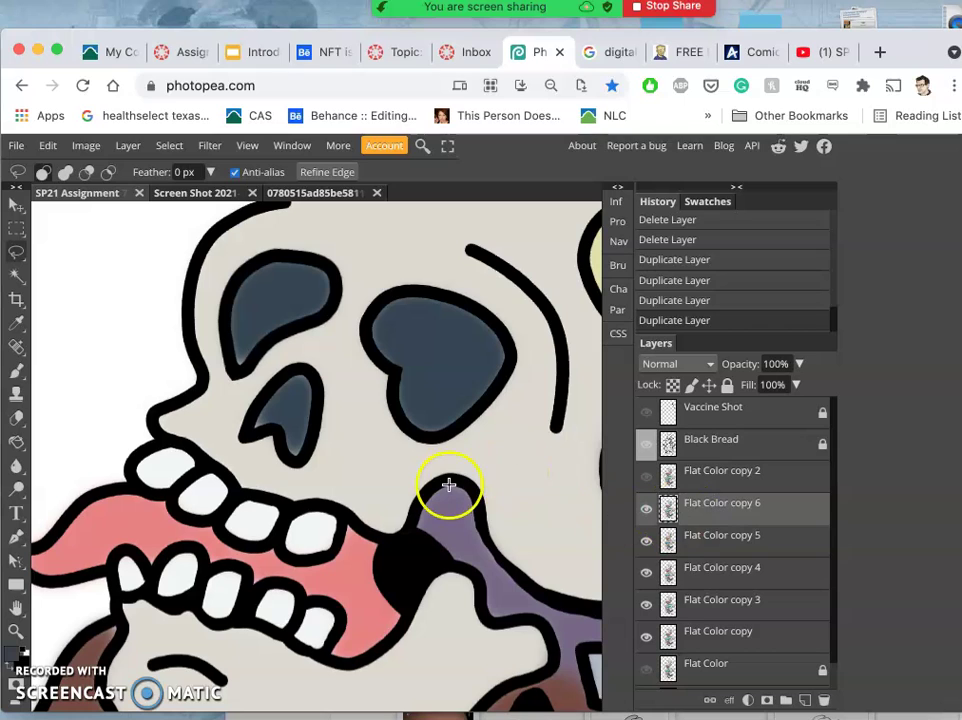
- Merge the four layers Flat Color copy 3 through Flat Color copy 6 into one layer
scroll(448, 488, down, 3)
scroll(448, 484, down, 10)
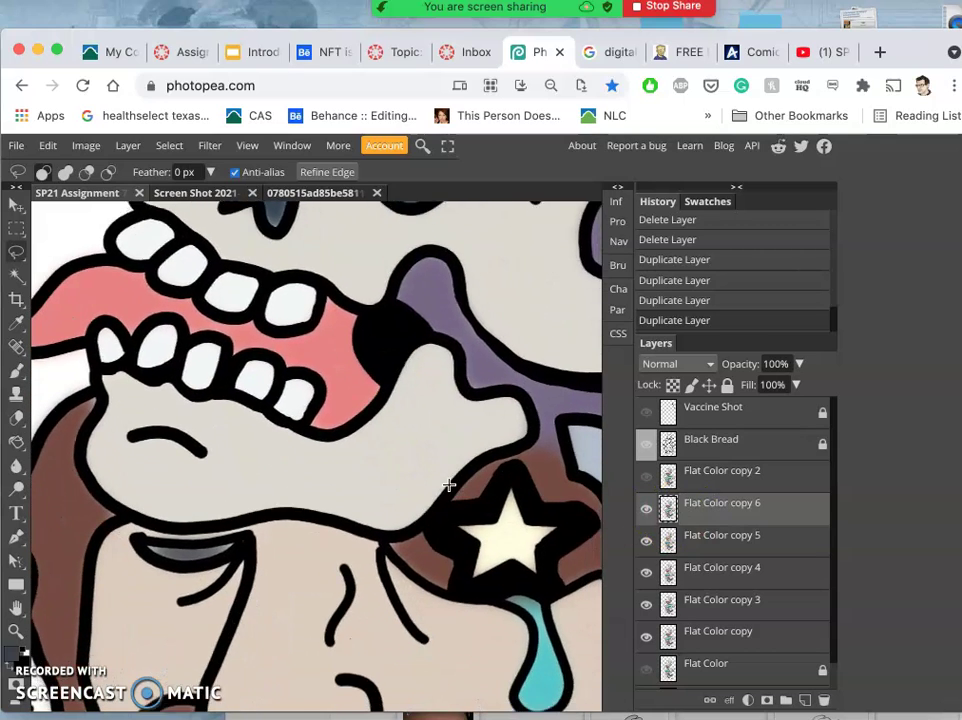
scroll(448, 484, down, 1)
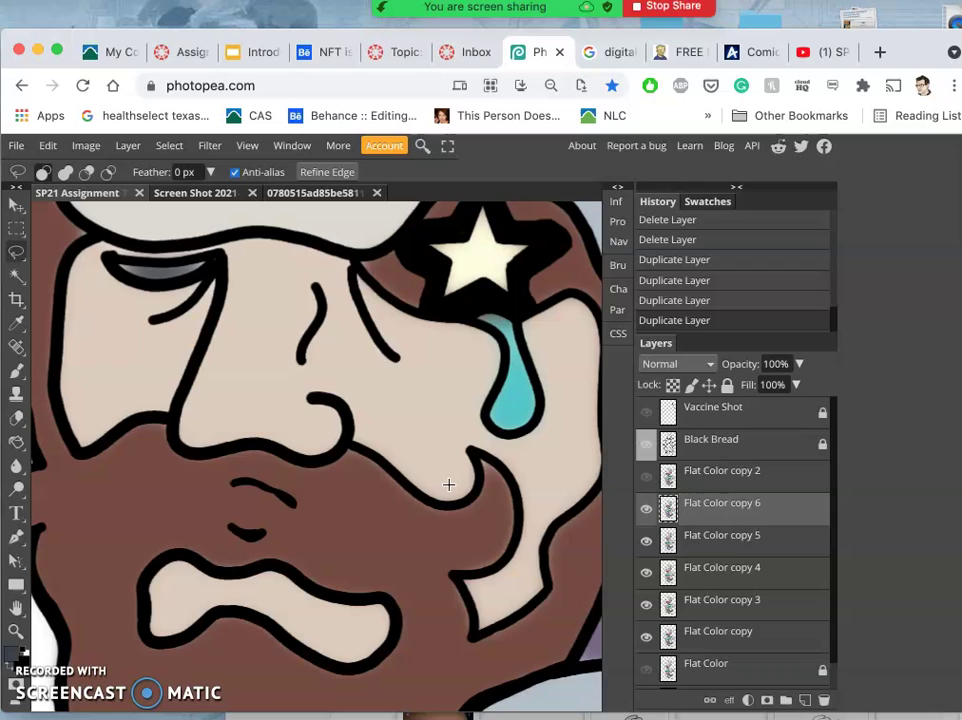
drag(678, 494, 723, 517)
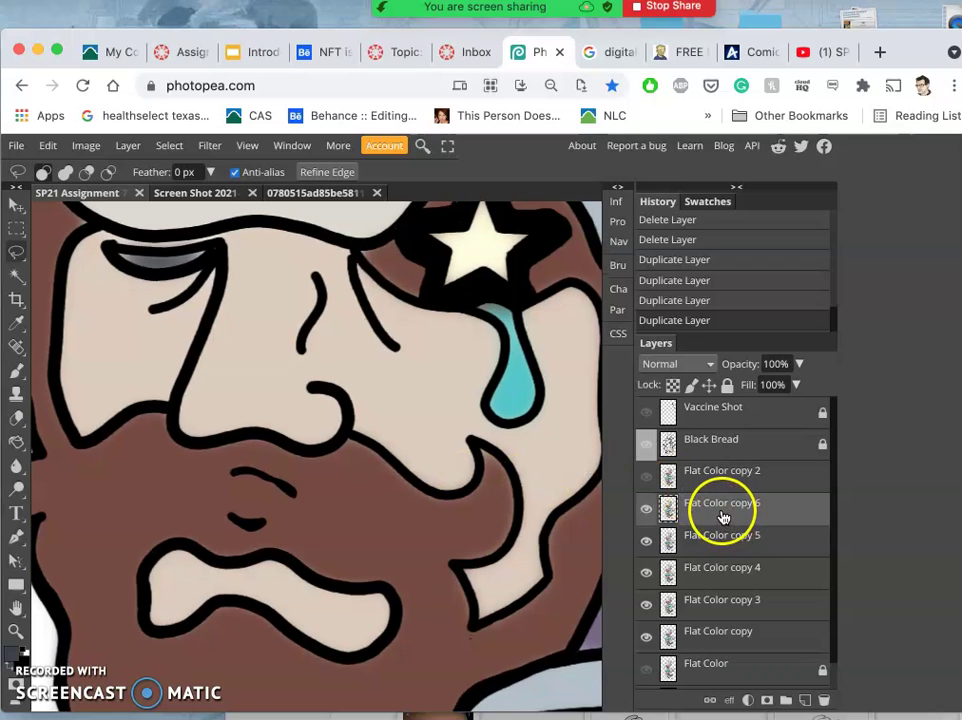
shift+click(714, 605)
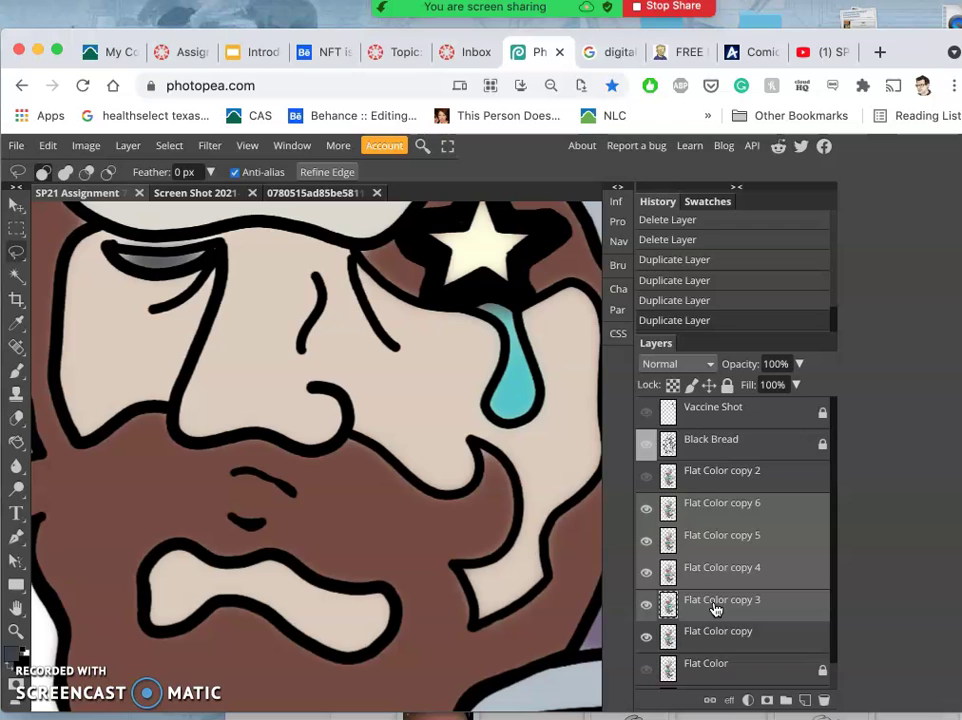
key(ctrl+e)
- Compare the bearded face's edge shading with the merged Flat Color copy 6 layer shown and hidden, leaving it hidden
click(646, 541)
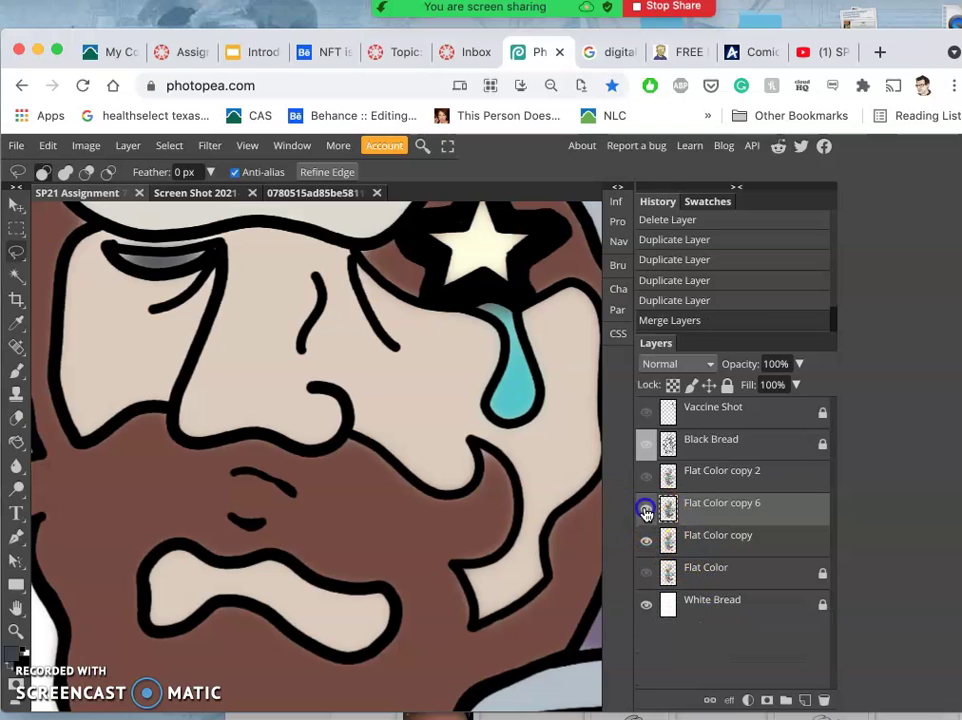
click(646, 511)
click(646, 511)
click(646, 511)
click(646, 511)
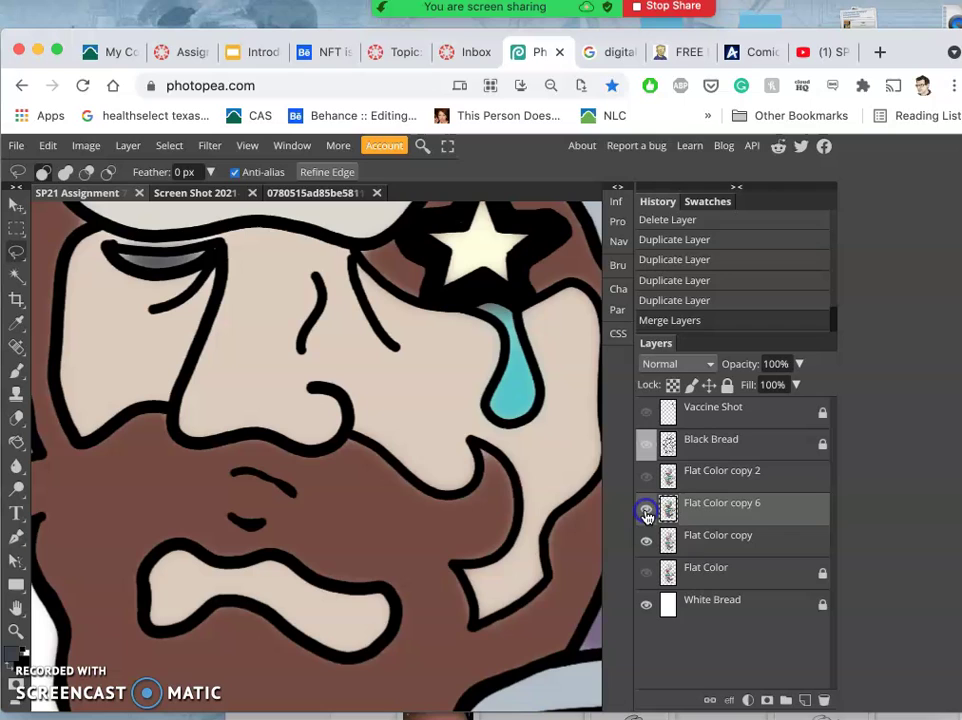
click(646, 509)
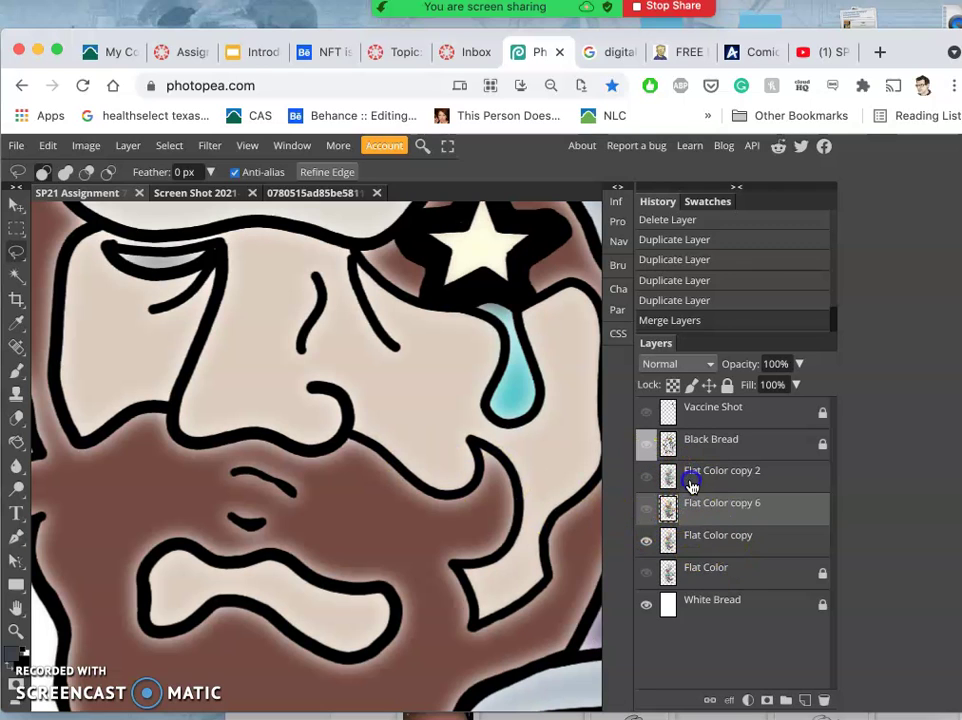
- Show the Flat Color copy 2 layer in Normal blend mode for comparison, and switch its blending back to Dissolve
click(705, 480)
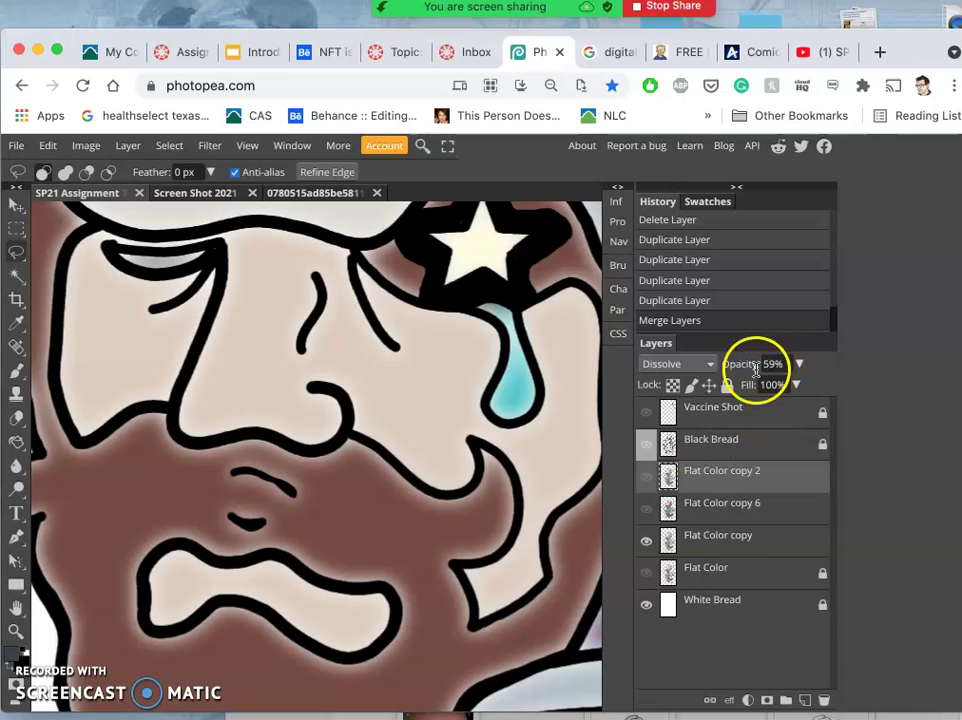
click(706, 366)
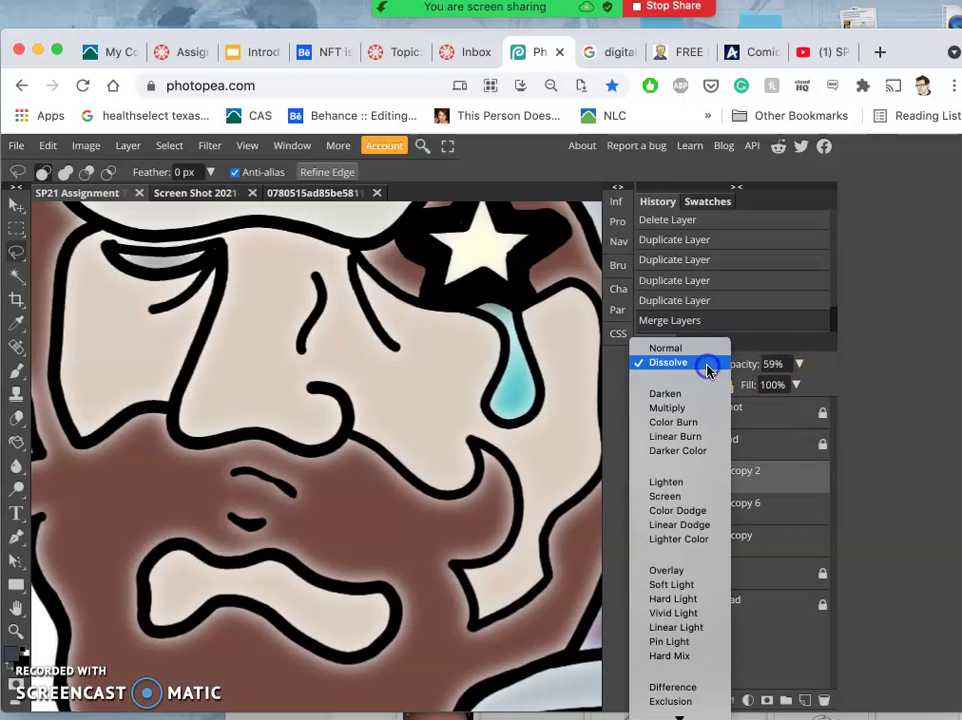
click(667, 348)
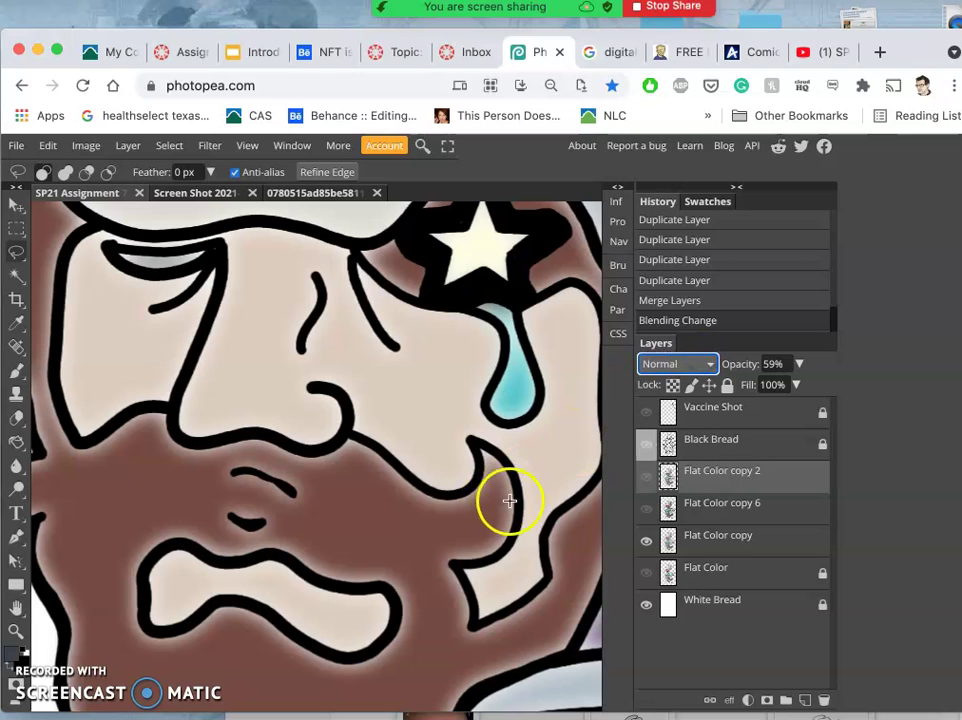
click(645, 479)
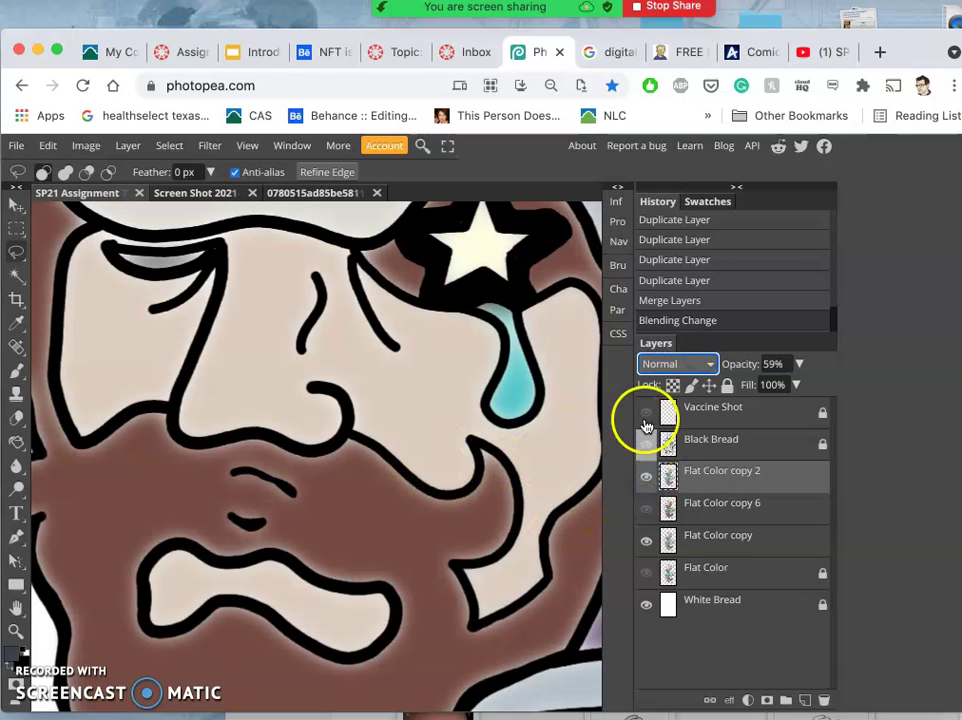
click(712, 366)
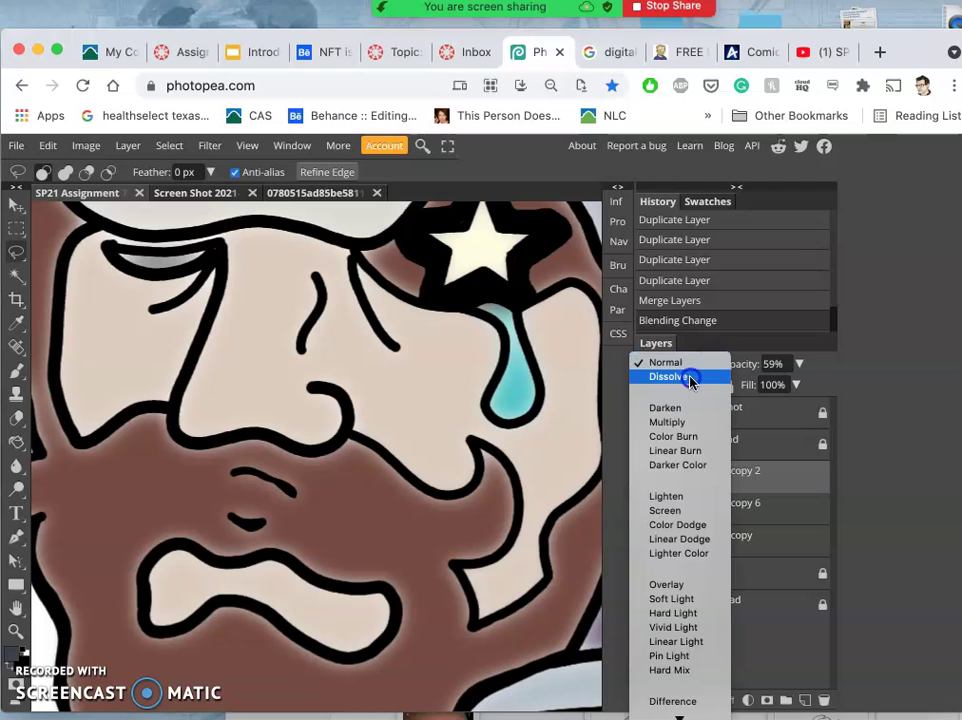
click(685, 376)
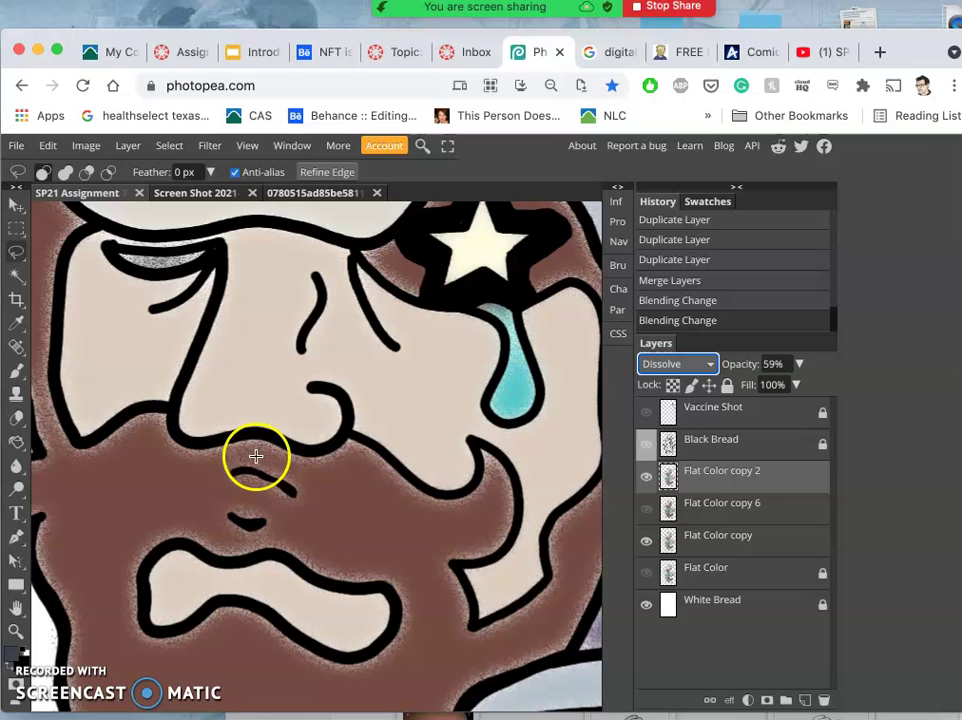
- Examine the Dissolve stippling along the nose and beard outlines at pixel level
key(ctrl+minus)
key(ctrl+minus)
key(ctrl+minus)
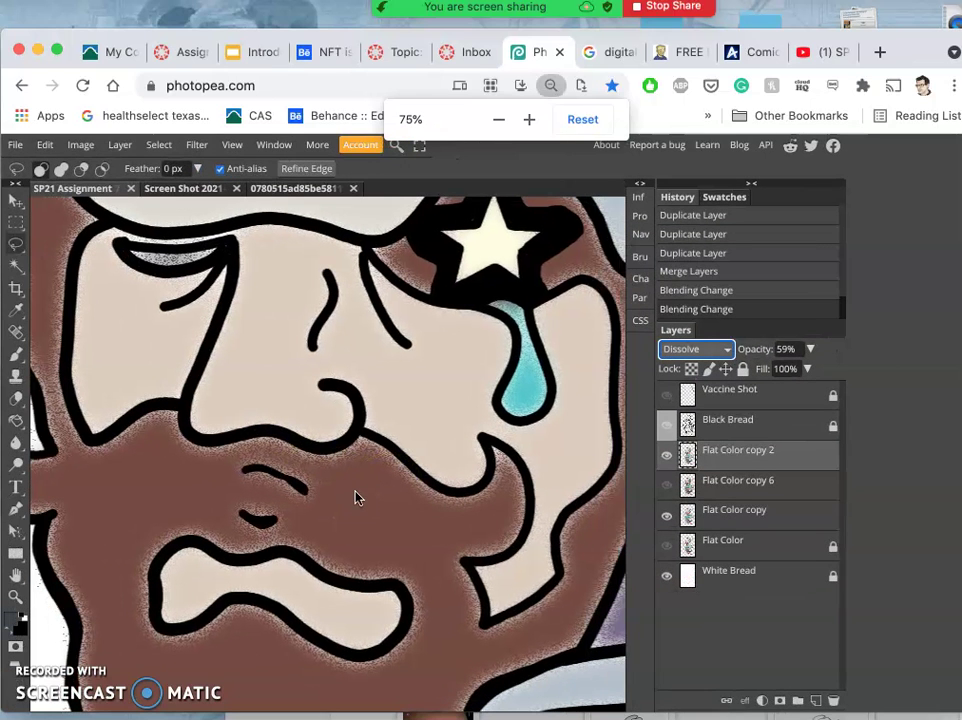
key(ctrl+minus)
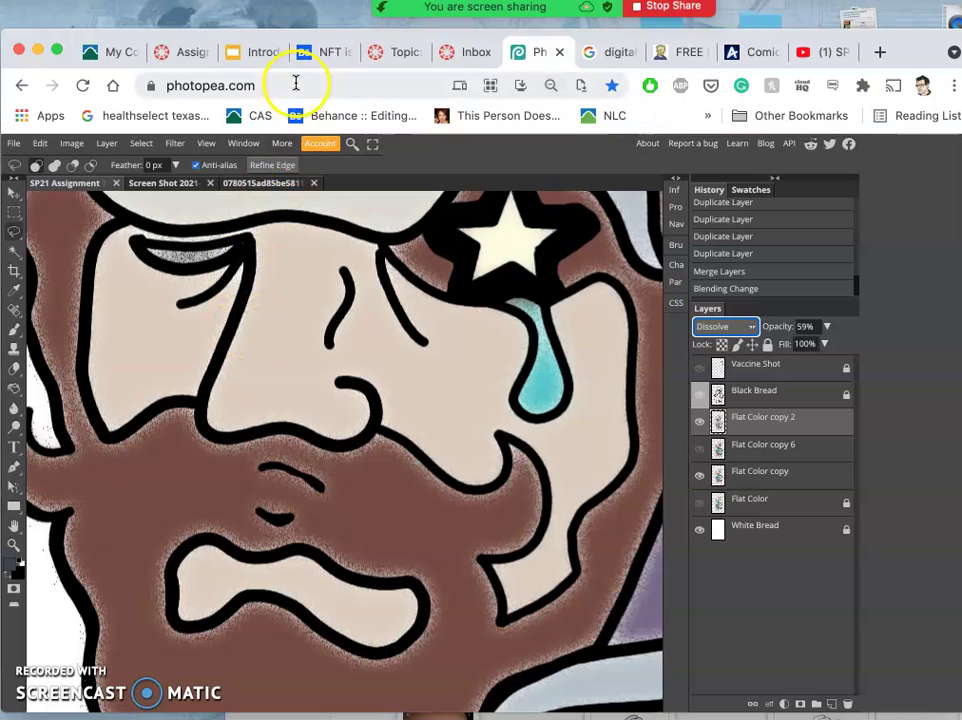
click(294, 85)
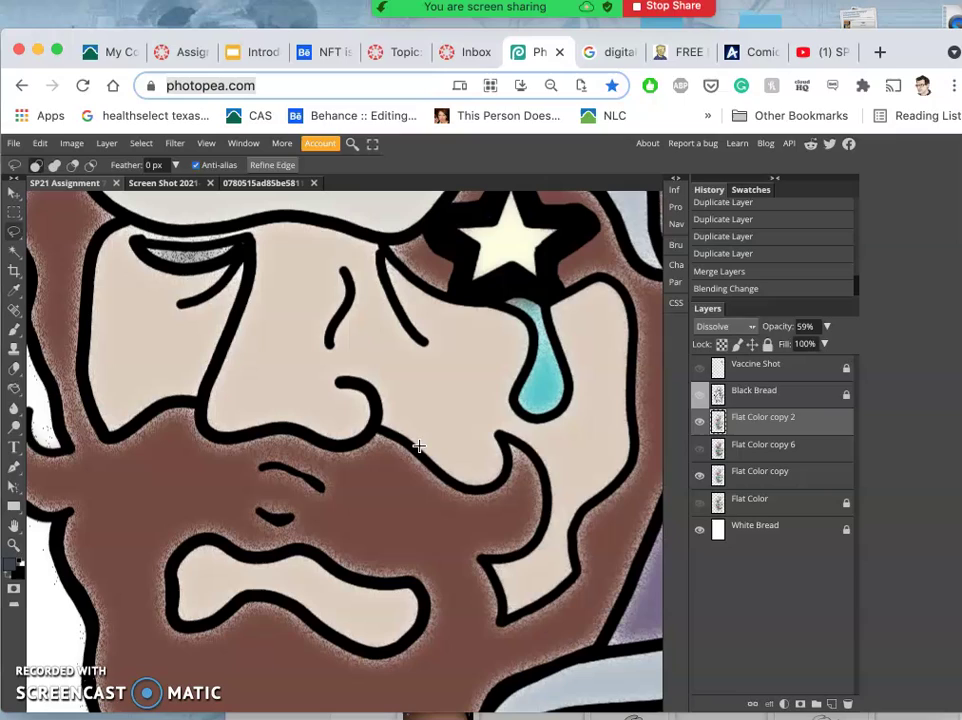
click(281, 341)
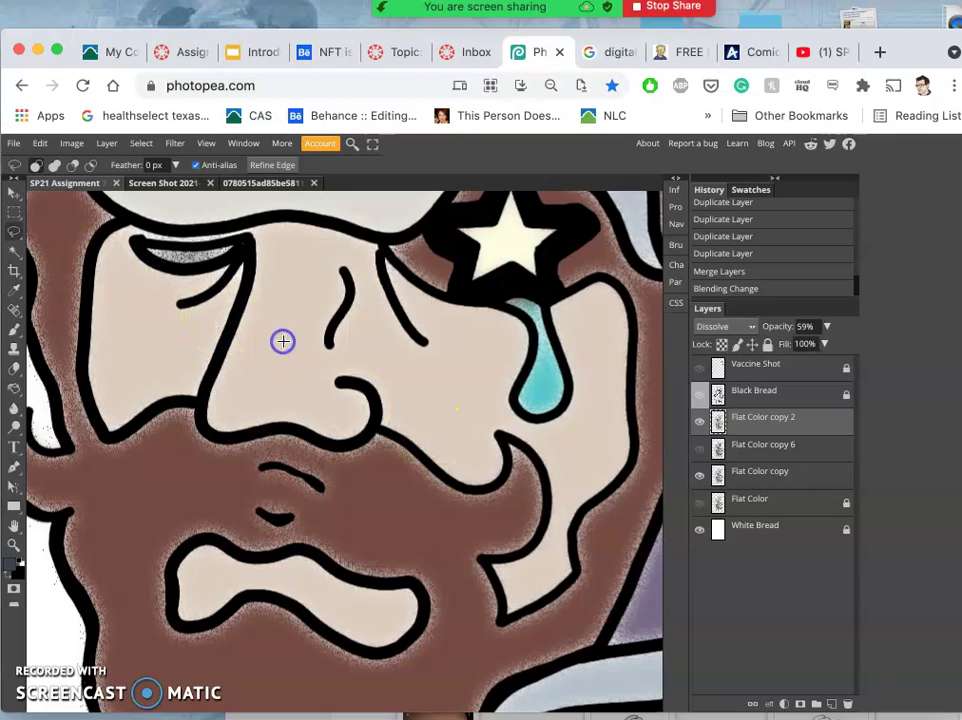
key(super+plus)
key(super+plus)
key(super+plus)
key(super+plus)
key(super+plus)
key(super+plus)
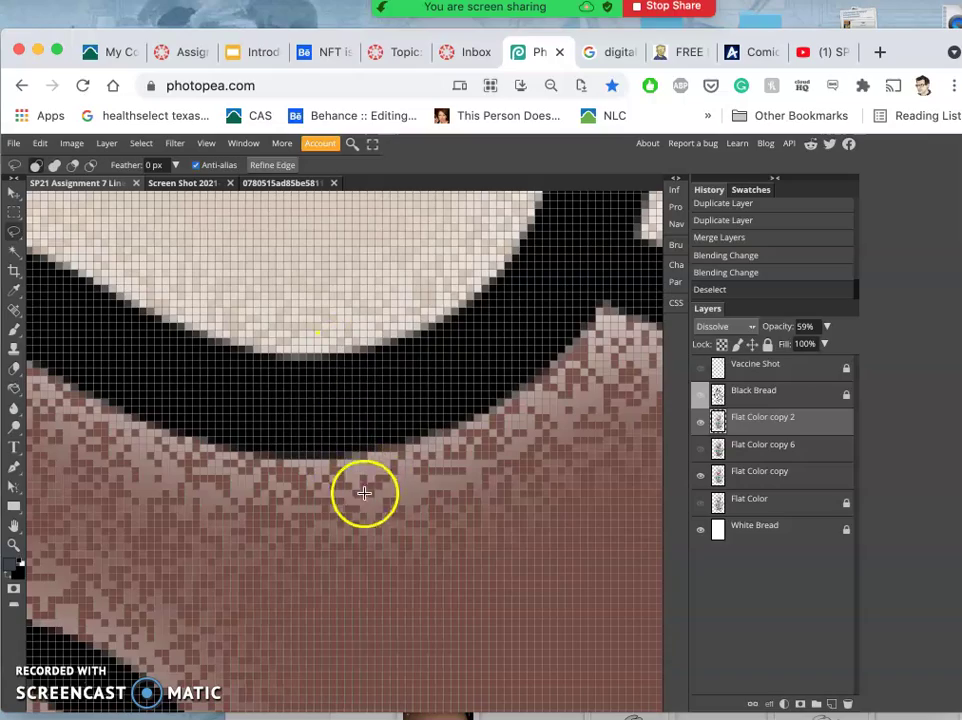
- Review how the stippled shading reads from the mustache area out to the complete illustration
scroll(368, 499, down, 3)
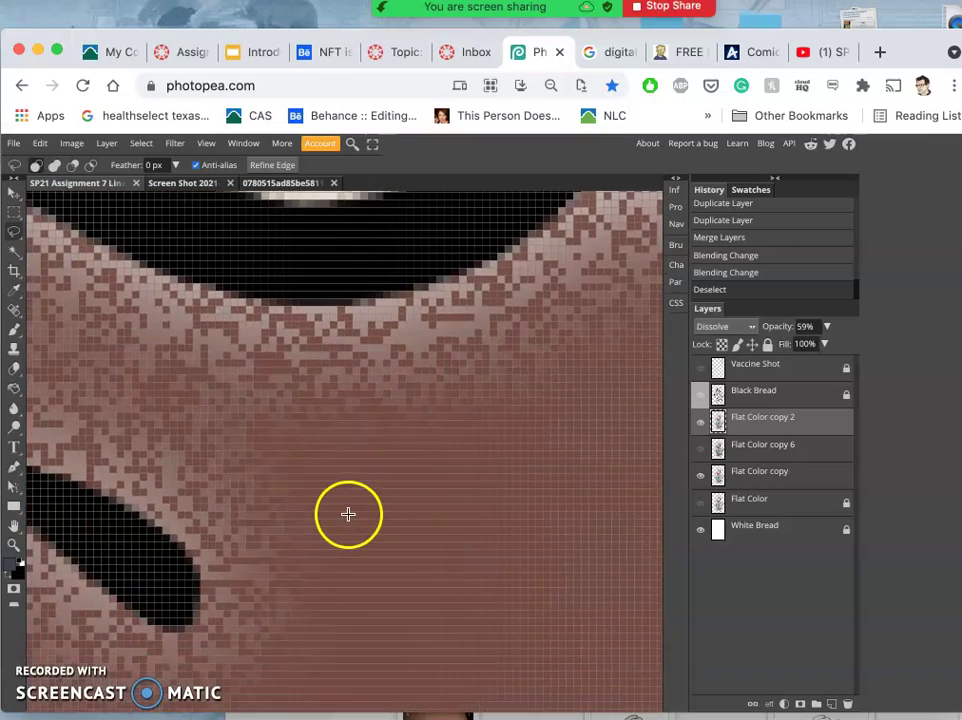
scroll(348, 515, down, 6)
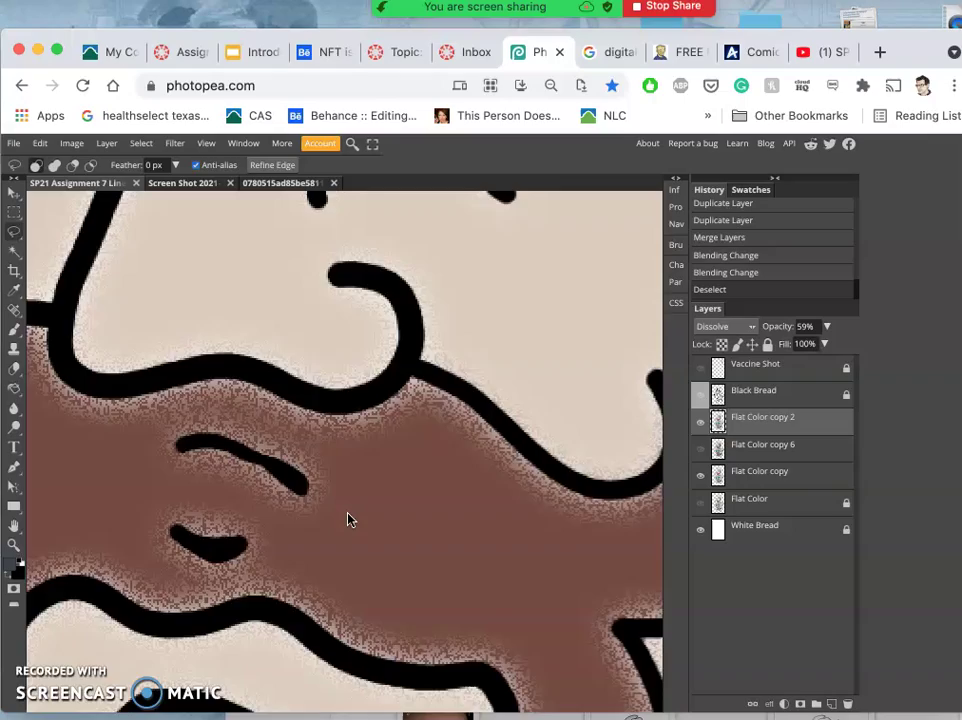
scroll(348, 519, down, 8)
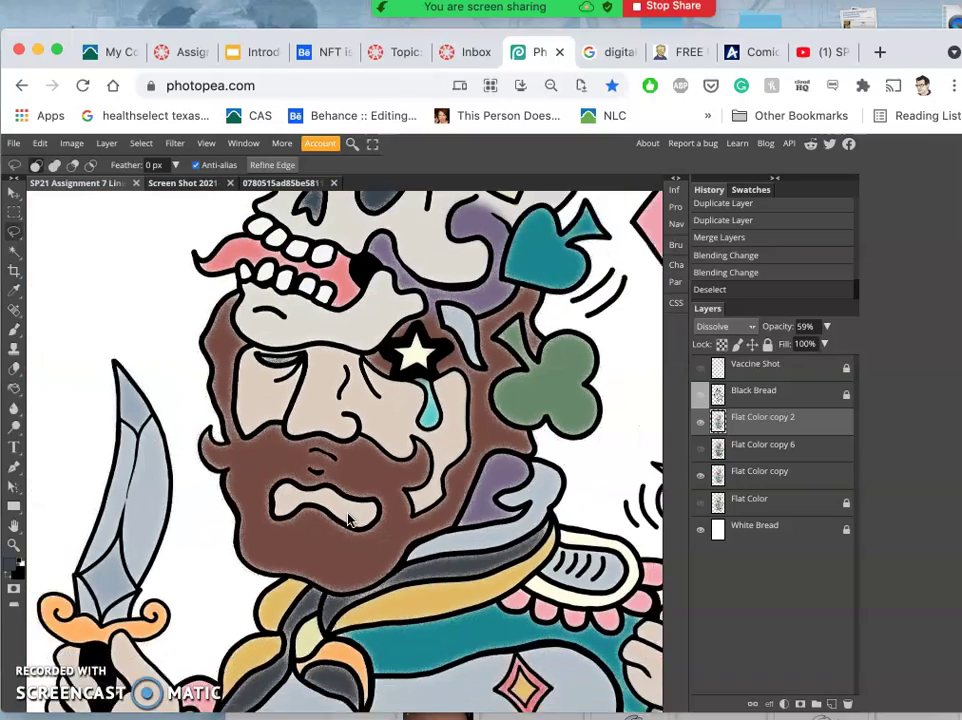
scroll(349, 519, down, 2)
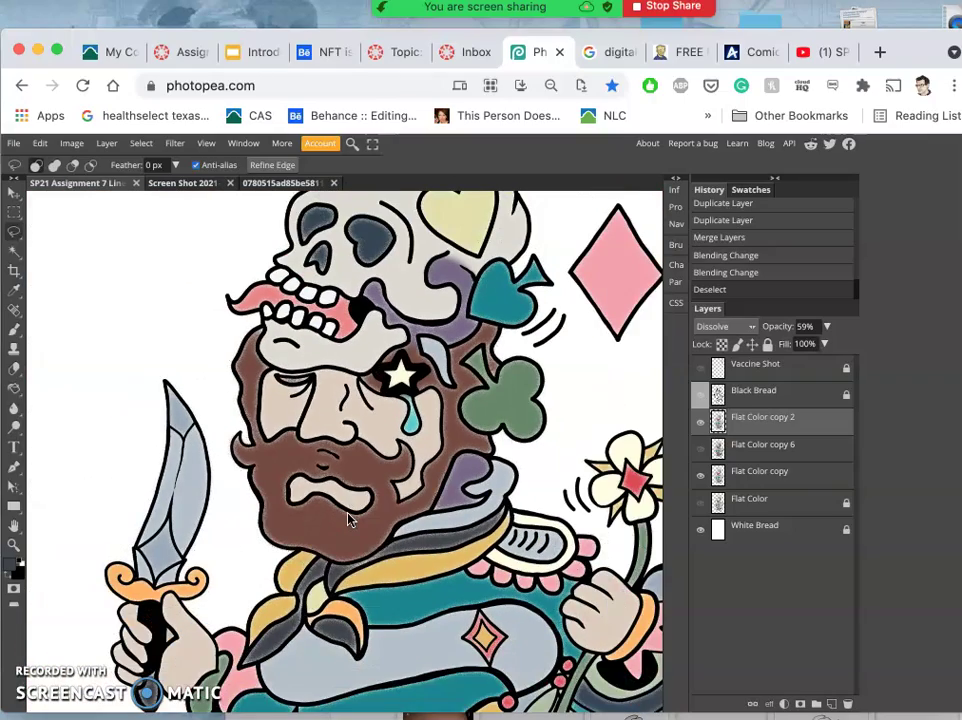
scroll(348, 518, up, 3)
scroll(348, 519, down, 8)
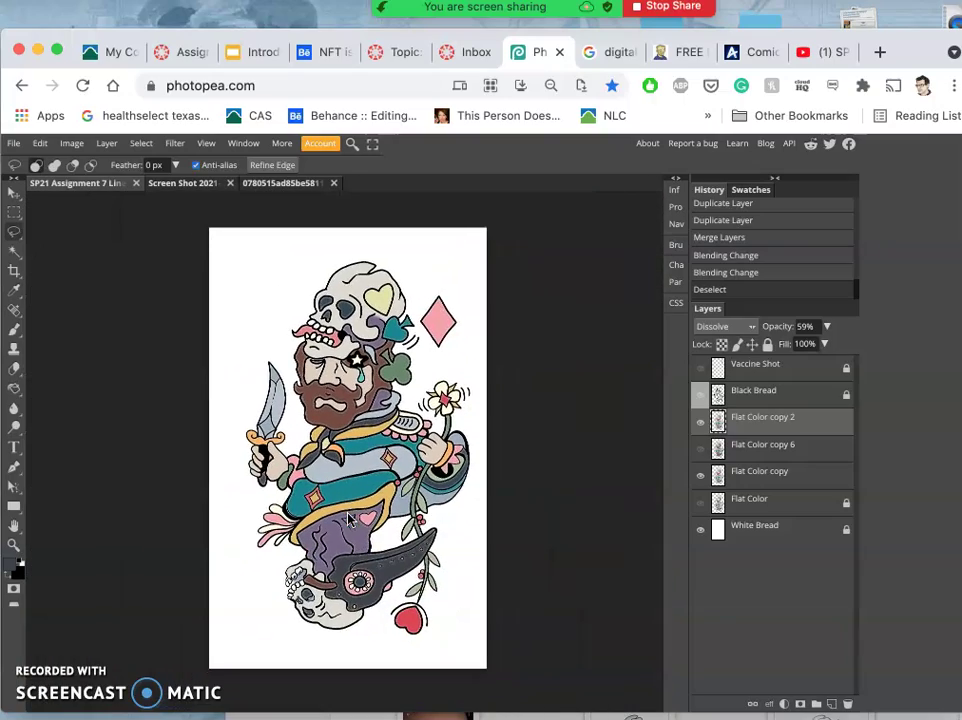
scroll(348, 519, up, 2)
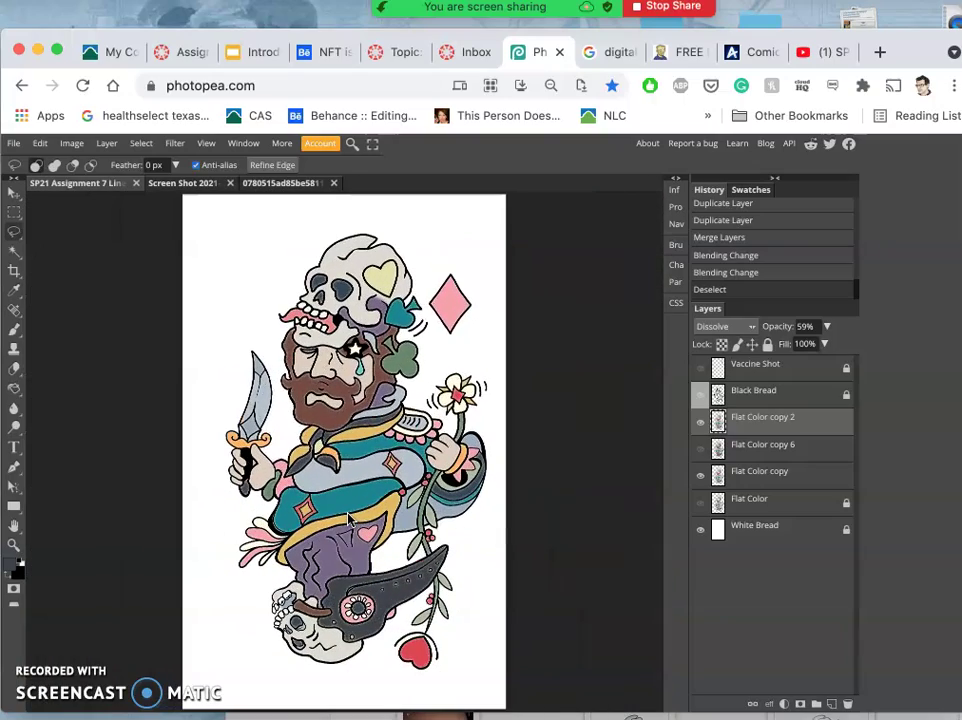
- Delete the Flat Color copy 6 layer and merge Flat Color copy 2 with Flat Color copy
click(752, 455)
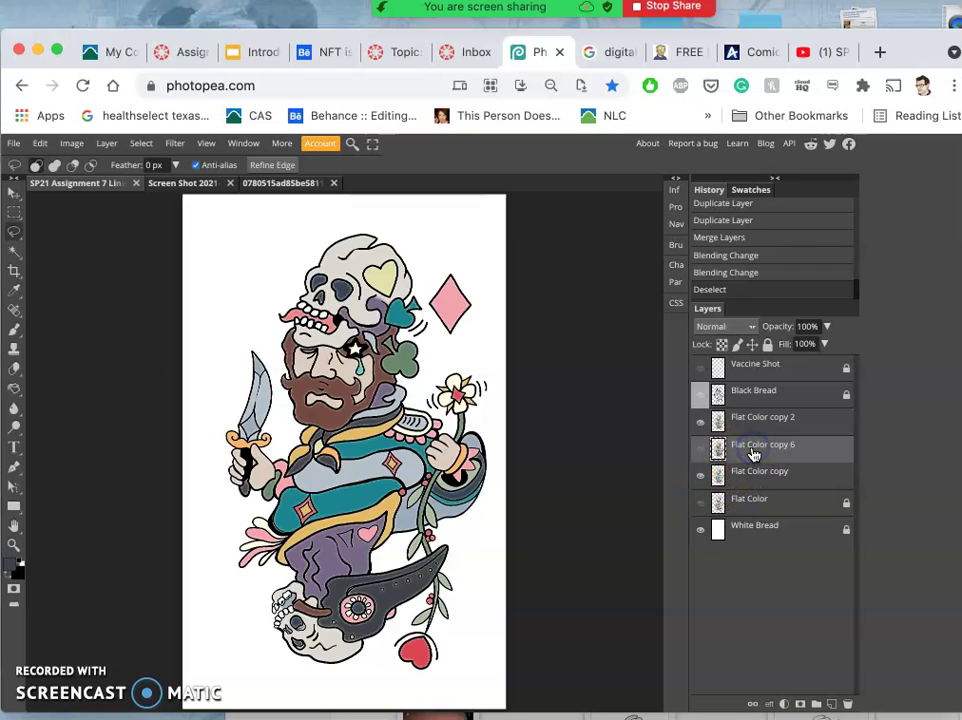
key(Delete)
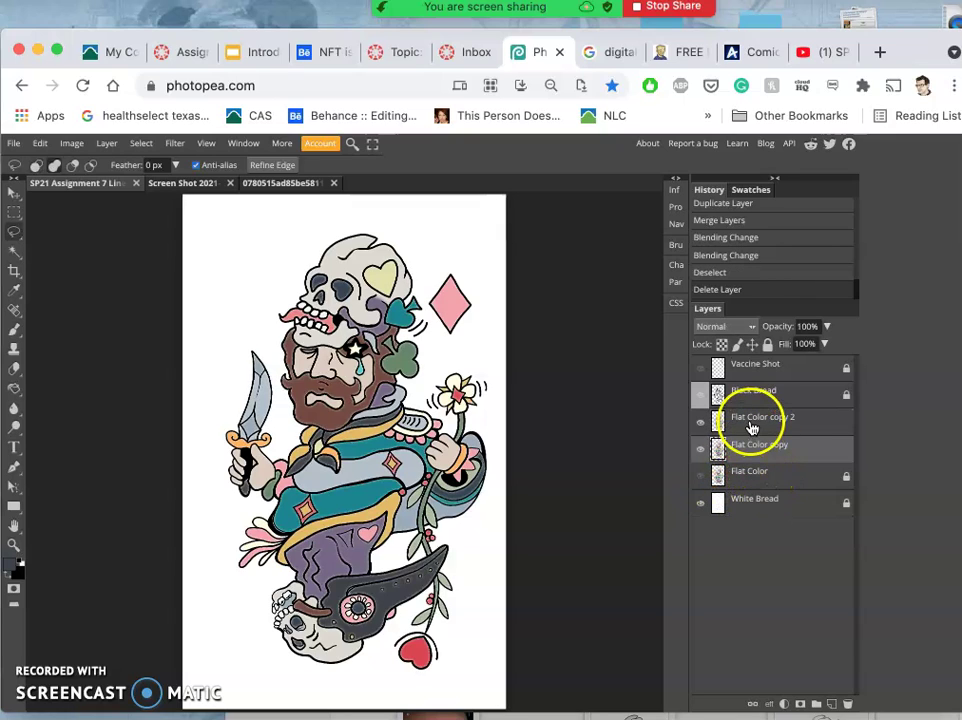
shift+click(752, 426)
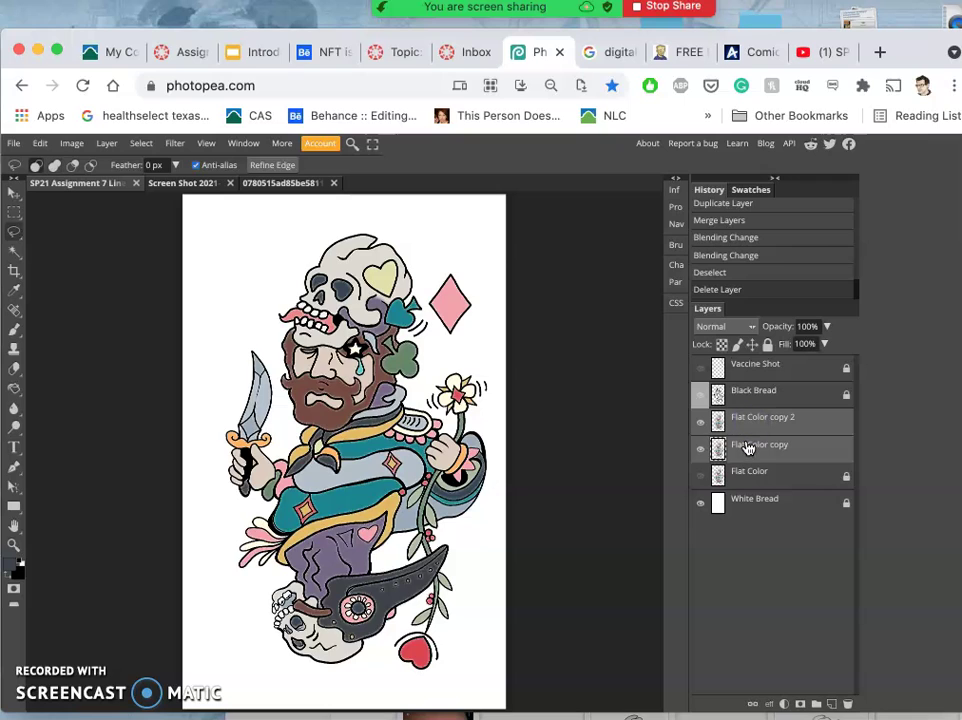
key(ctrl+e)
- Label the merged Flat Color copy 2 layer green, and change the color label to yellow
right_click(706, 432)
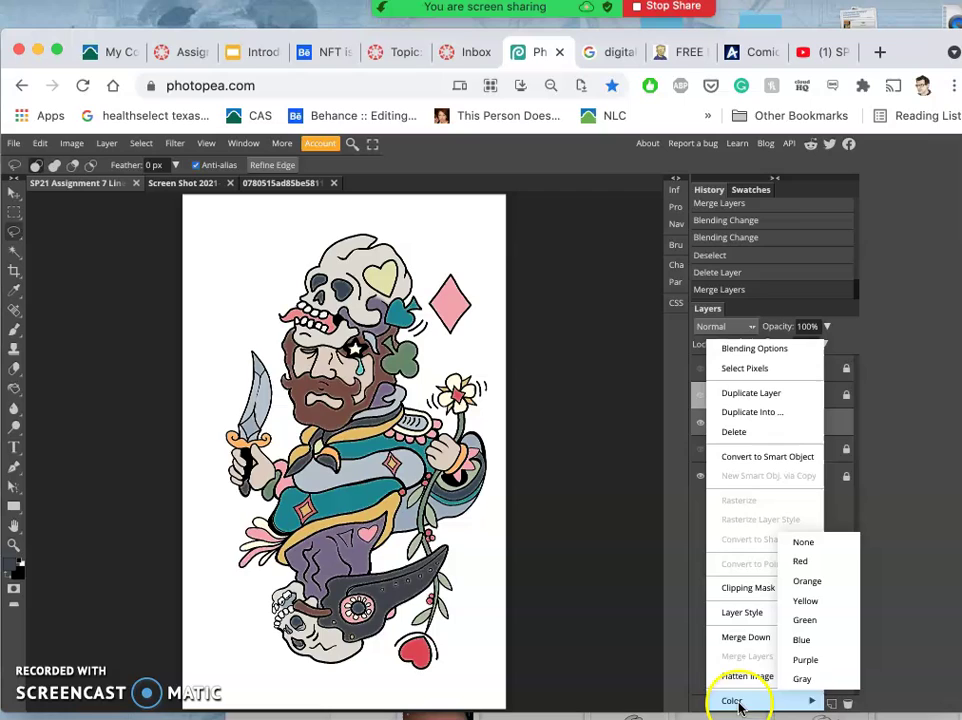
click(805, 621)
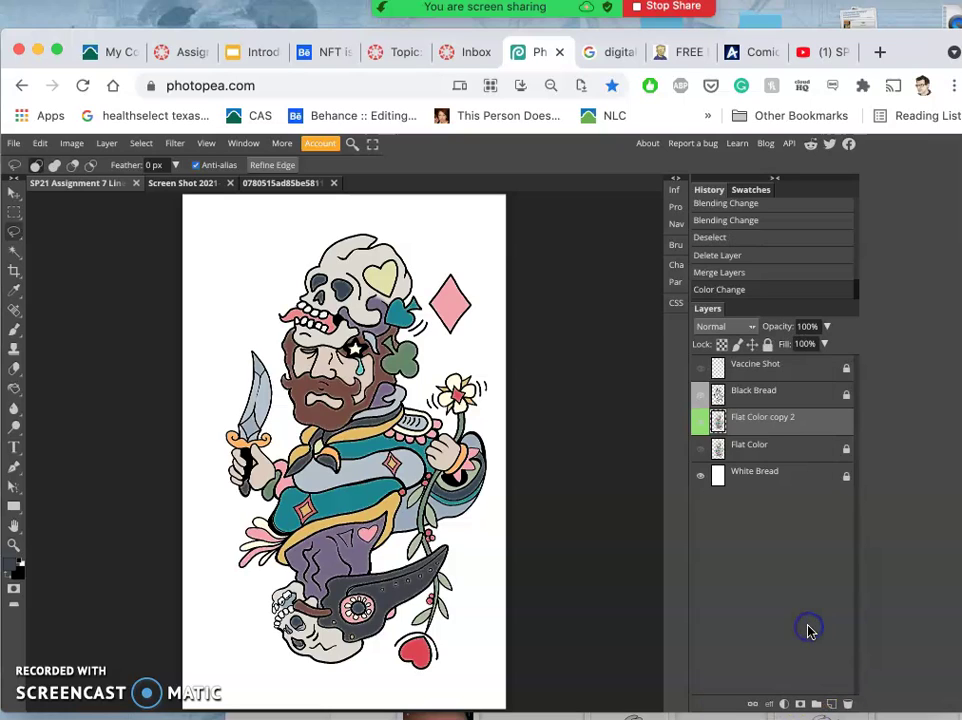
right_click(706, 437)
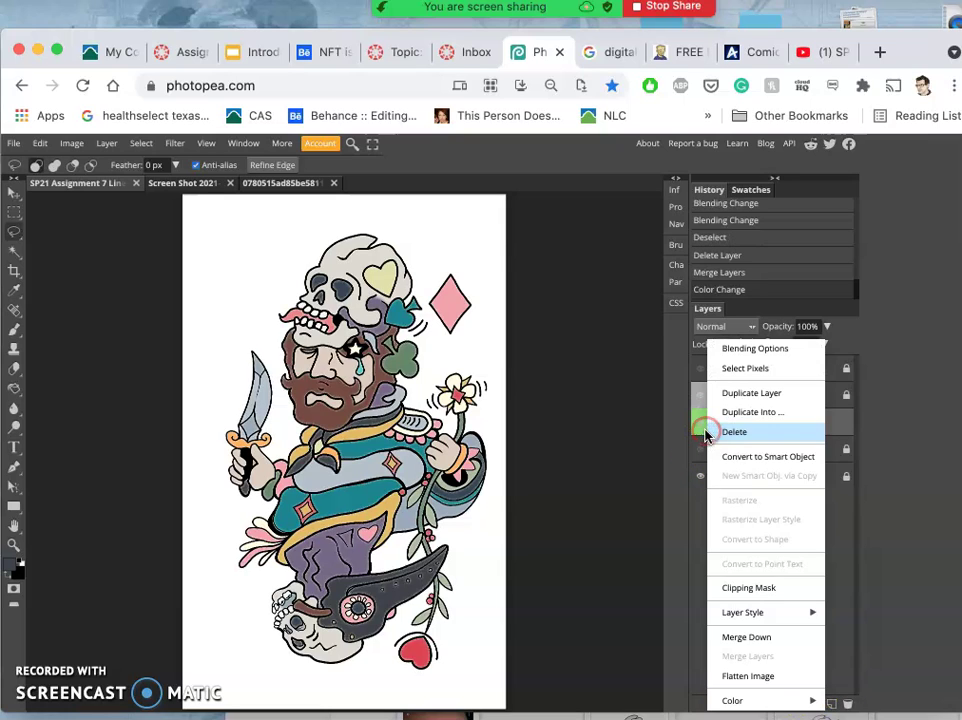
mouse_move(794, 698)
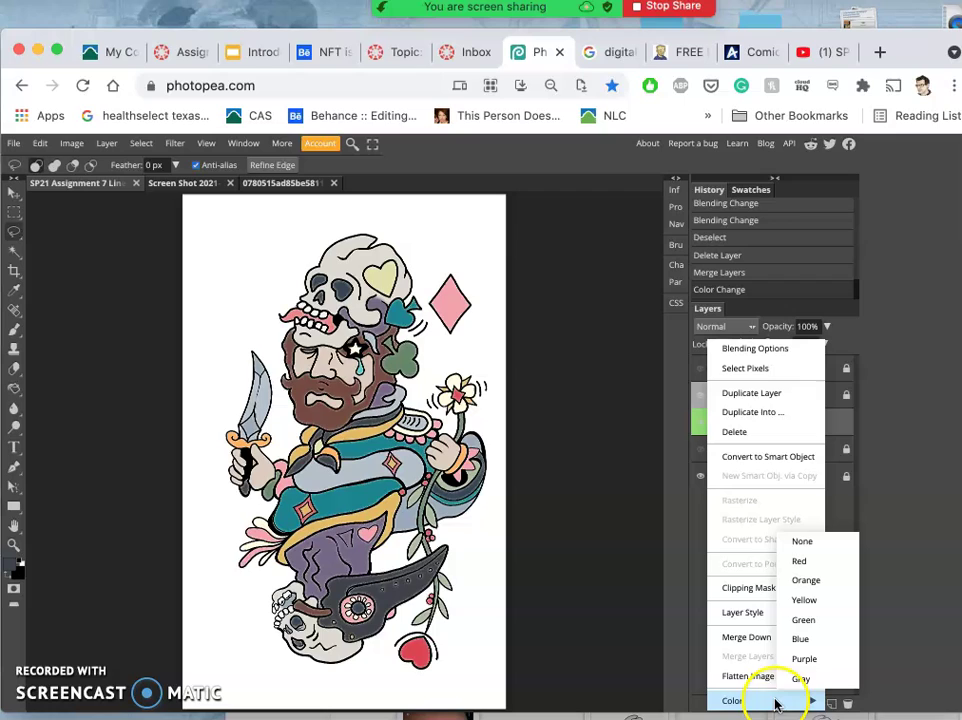
click(806, 601)
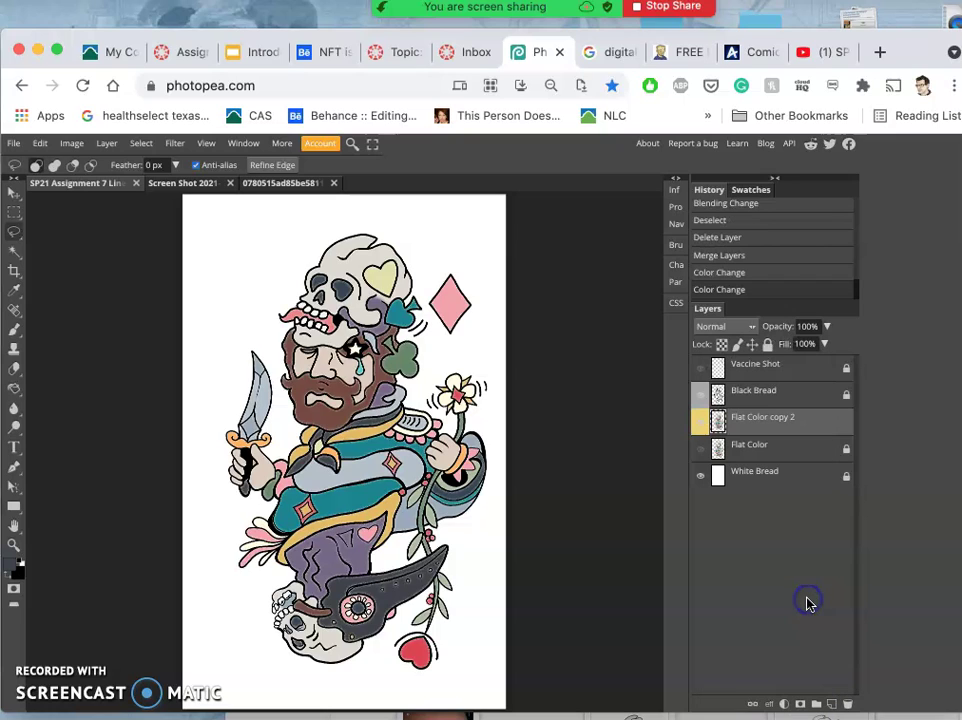
- Delete the original Flat Color layer and undo the deletion
right_click(704, 445)
click(725, 489)
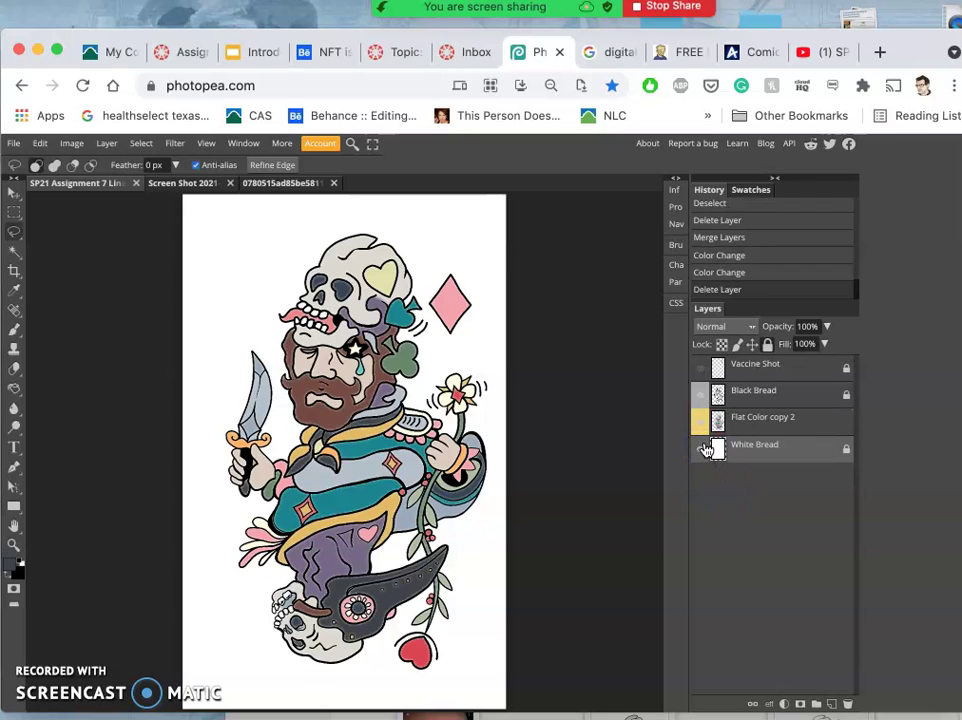
key(ctrl+z)
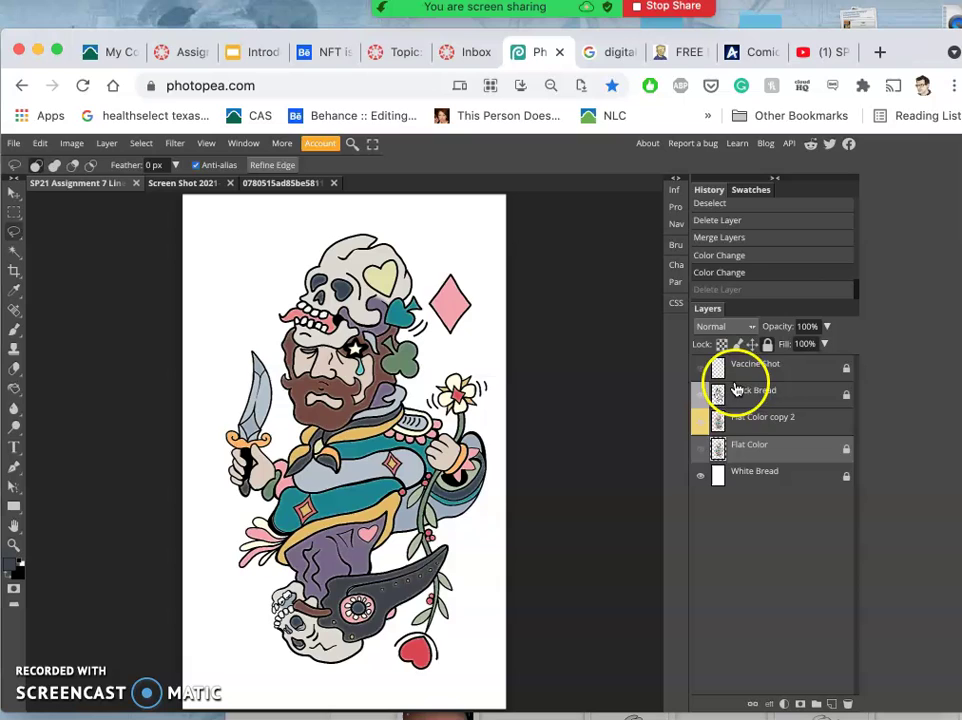
- Hide the White Bread layer to check the artwork against transparency, and show it again
click(701, 476)
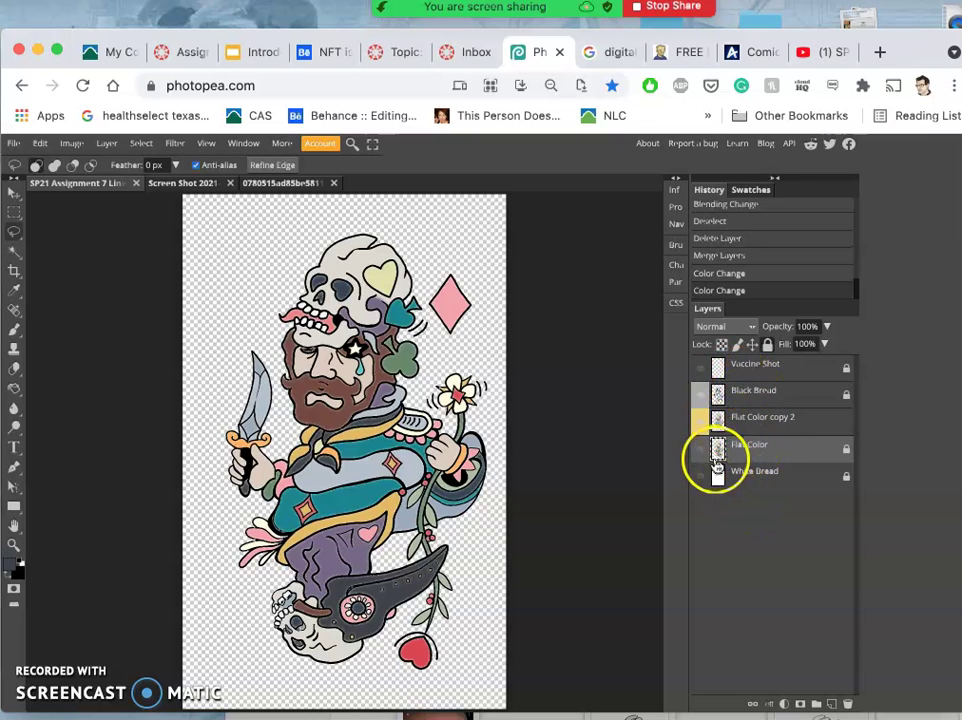
drag(718, 466, 707, 431)
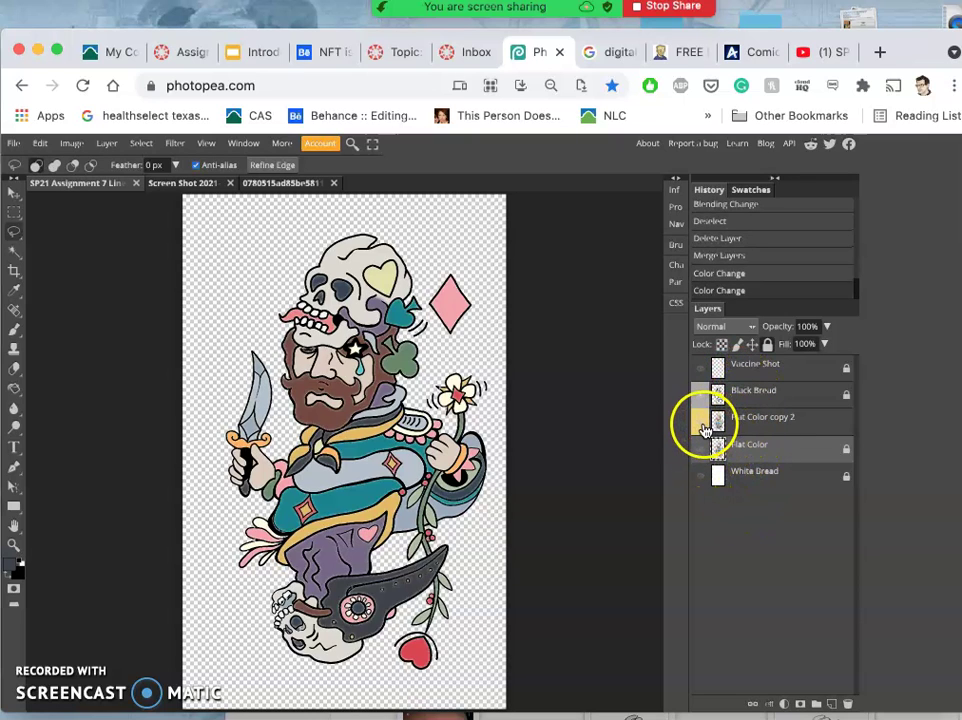
click(700, 476)
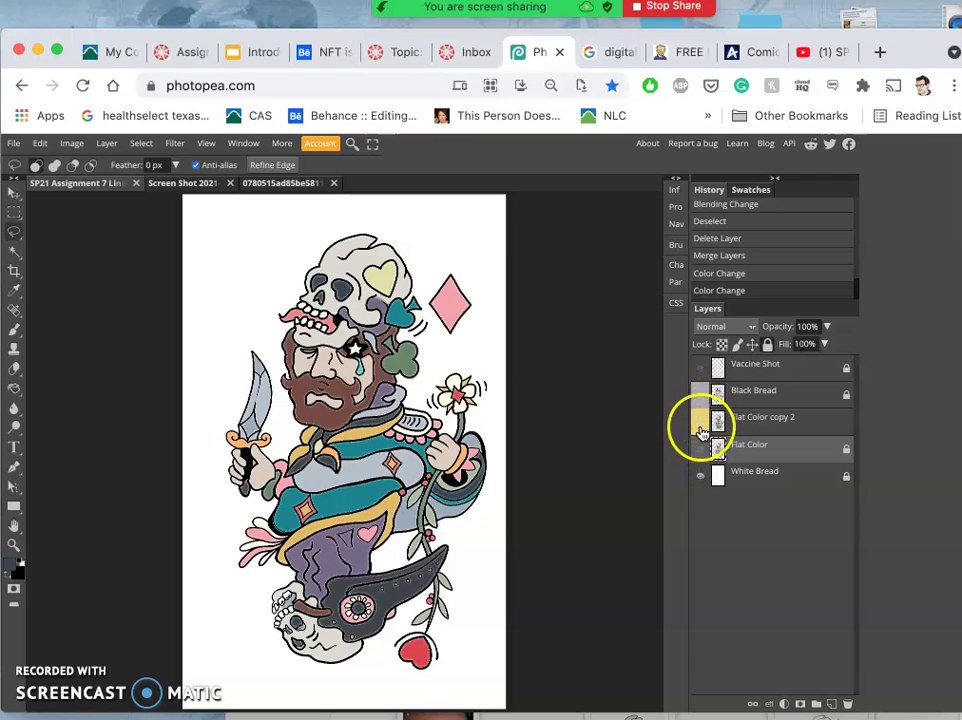
- Toggle the Flat Color copy 2 layer off and on to compare the artwork with and without its shaded color
click(701, 431)
click(701, 431)
click(701, 431)
click(701, 431)
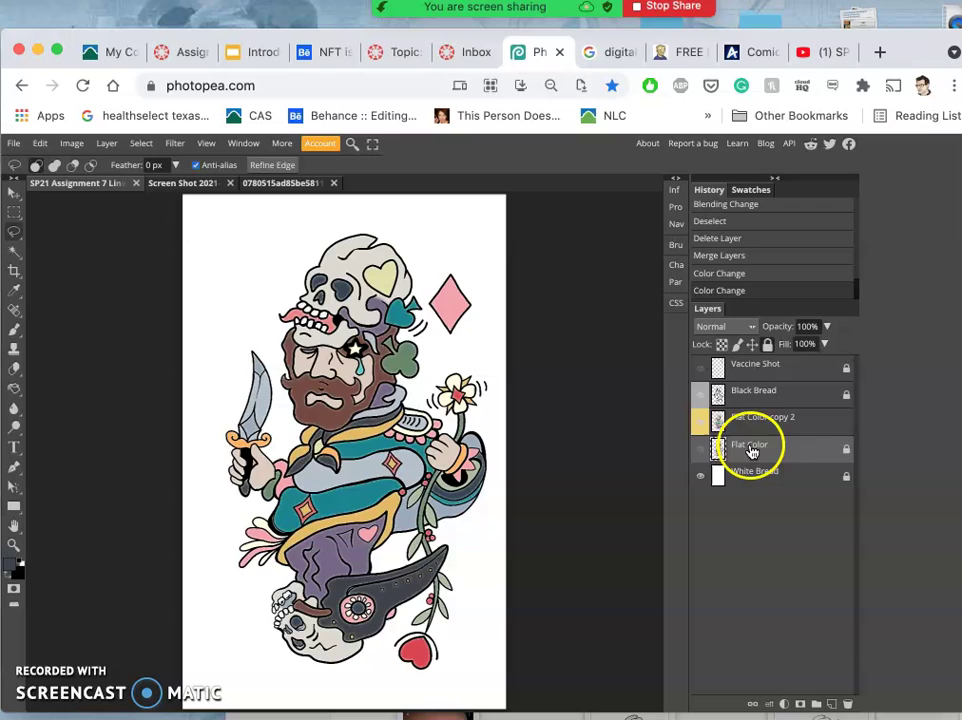
- Hide Flat Color copy 2 and show the Flat Color layer to examine the flat fills around the collar and scarf
click(701, 429)
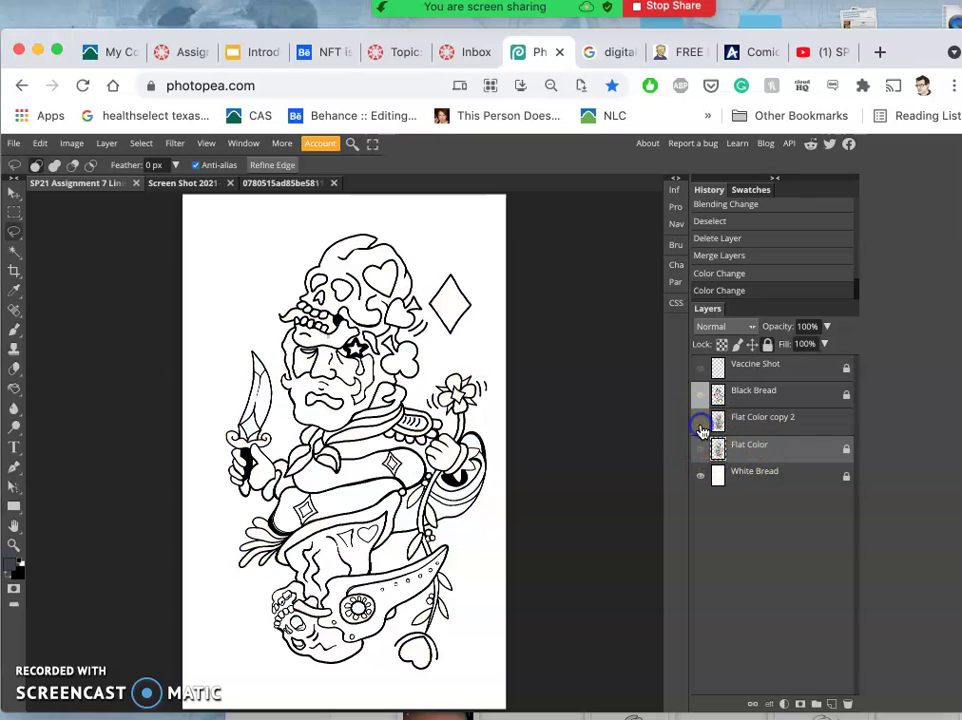
click(701, 452)
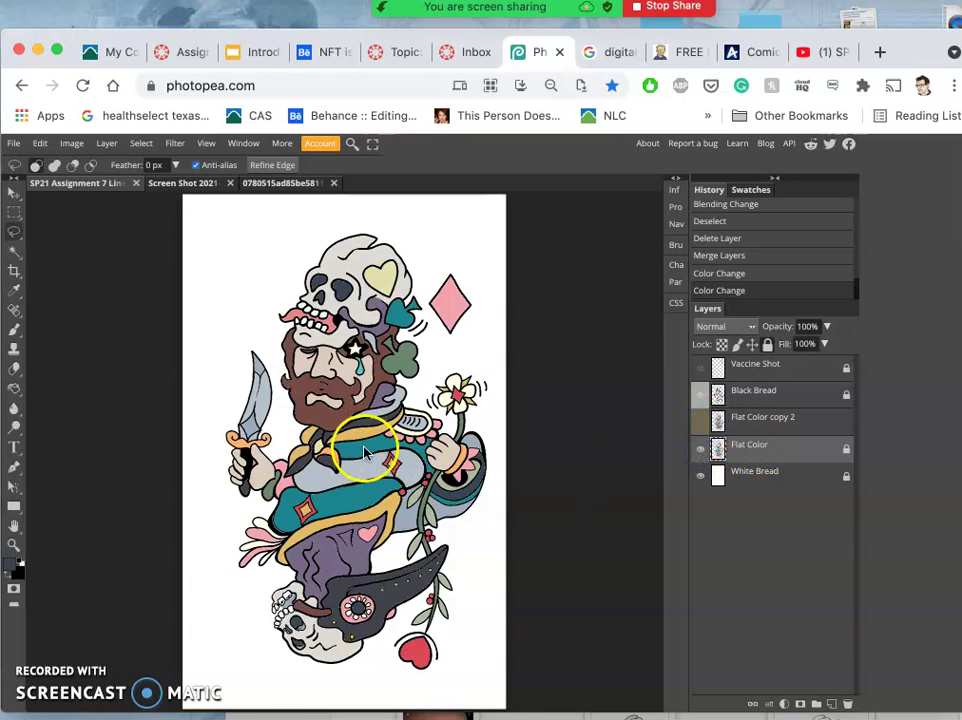
scroll(365, 452, up, 2)
scroll(365, 452, up, 6)
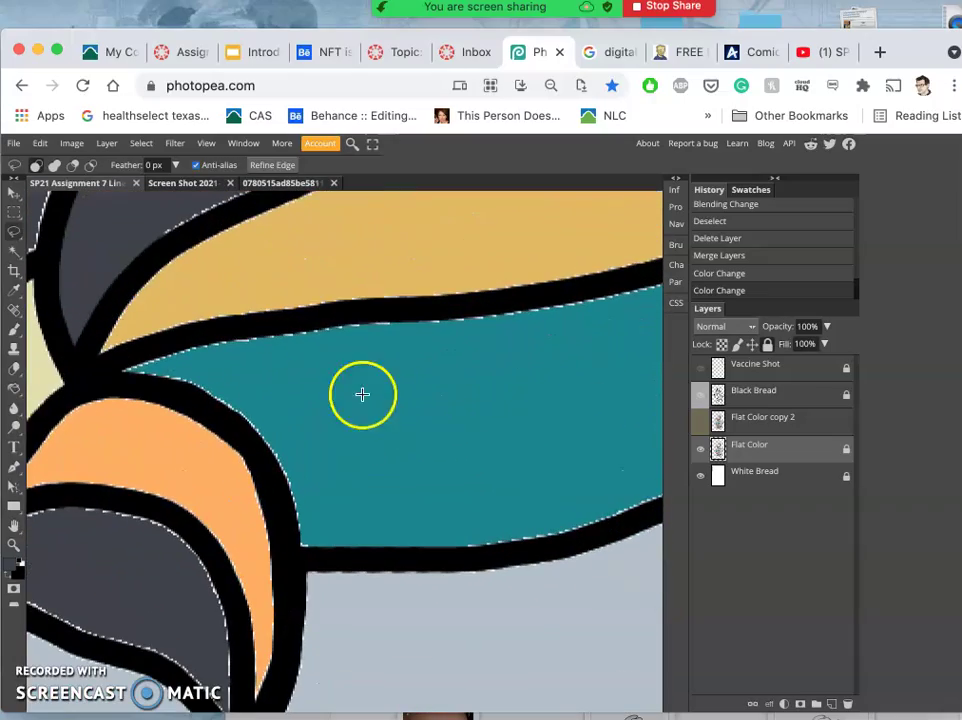
scroll(331, 391, down, 1)
scroll(332, 393, down, 5)
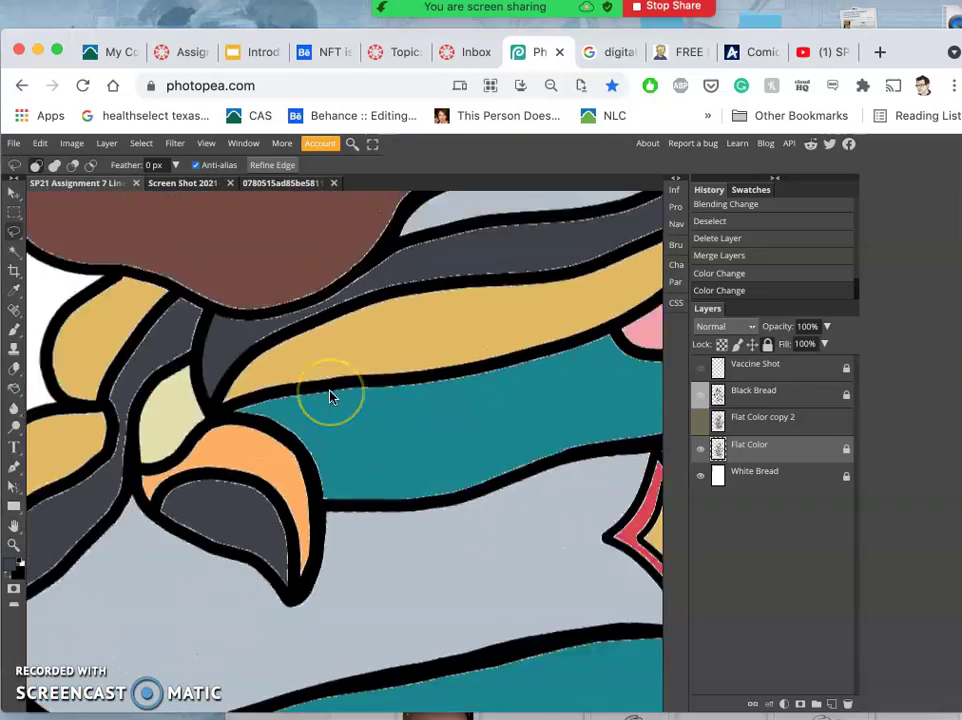
scroll(331, 397, down, 4)
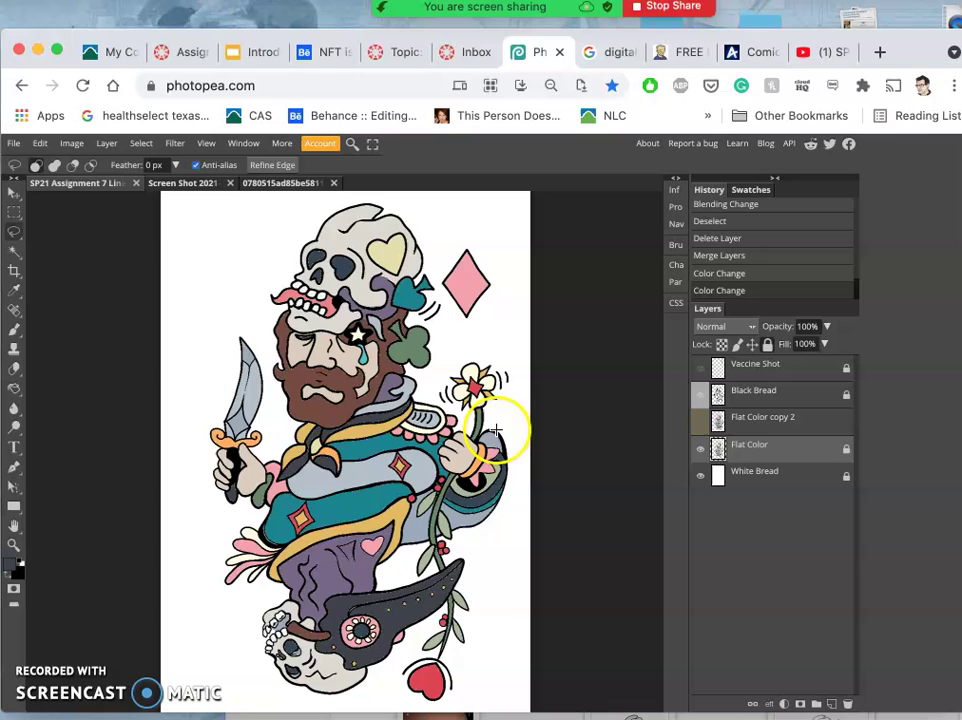
- Show Flat Color copy 2 and hide Flat Color to examine the stippled edges around the collar and scarf
click(698, 423)
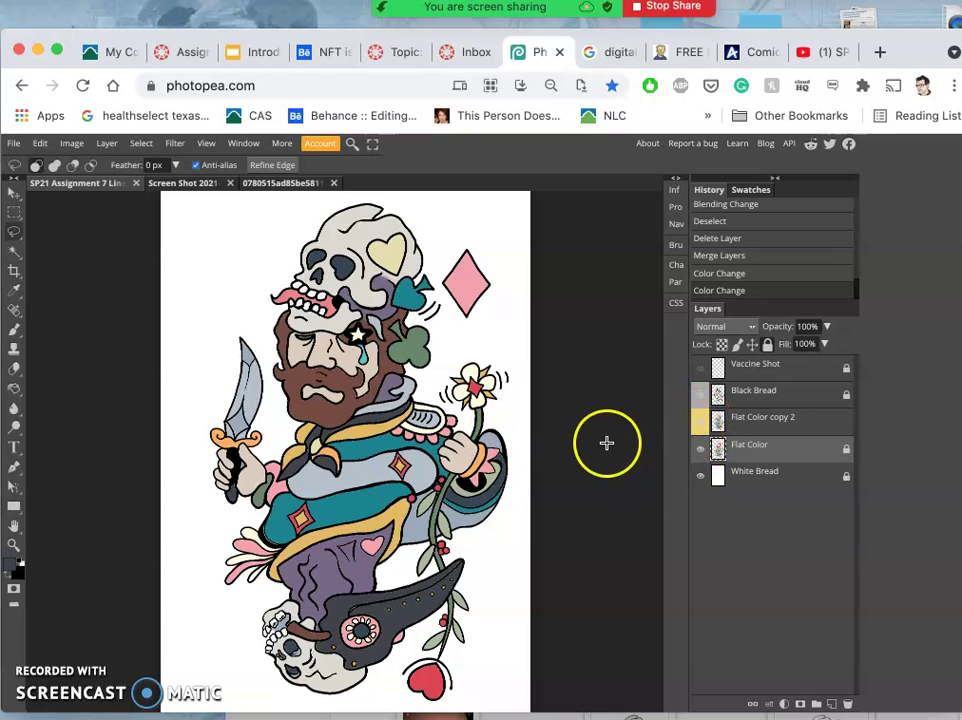
click(702, 451)
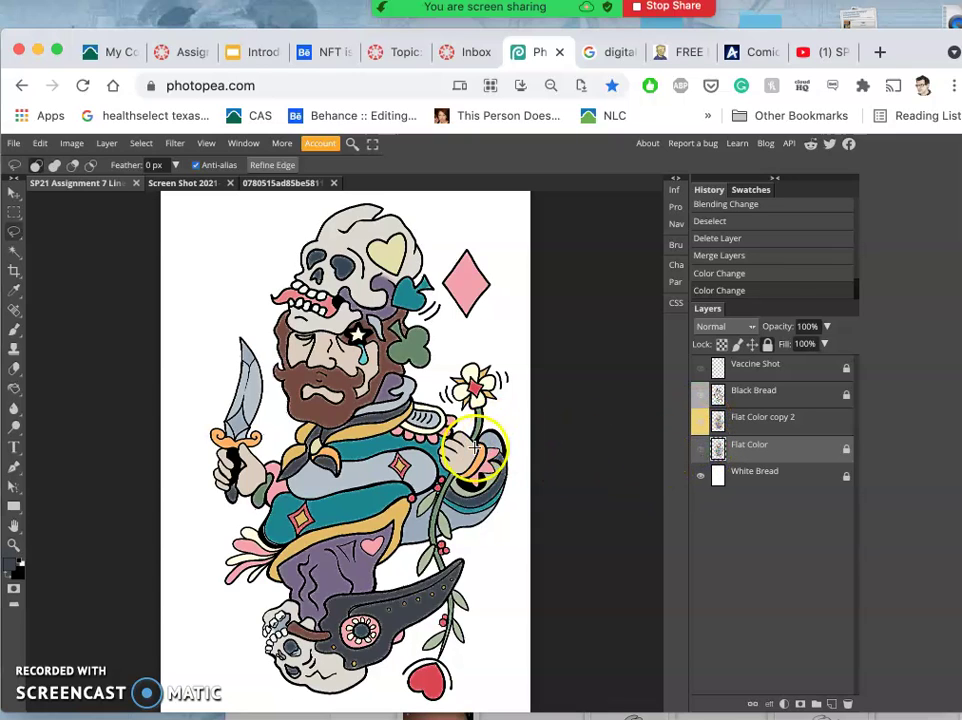
scroll(408, 455, up, 4)
scroll(408, 463, up, 5)
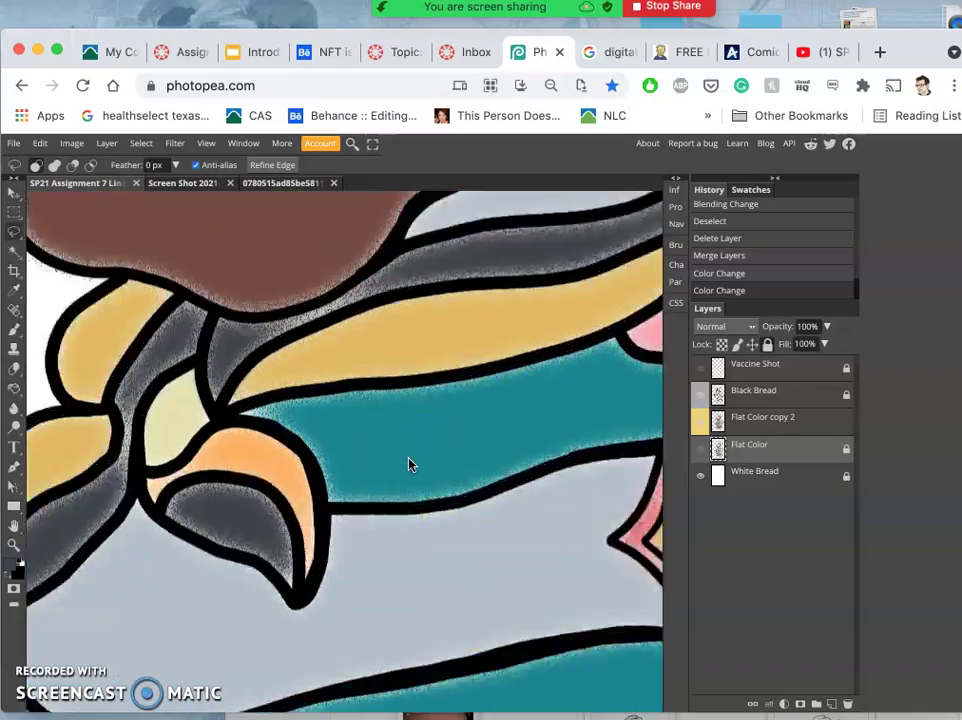
scroll(408, 463, down, 8)
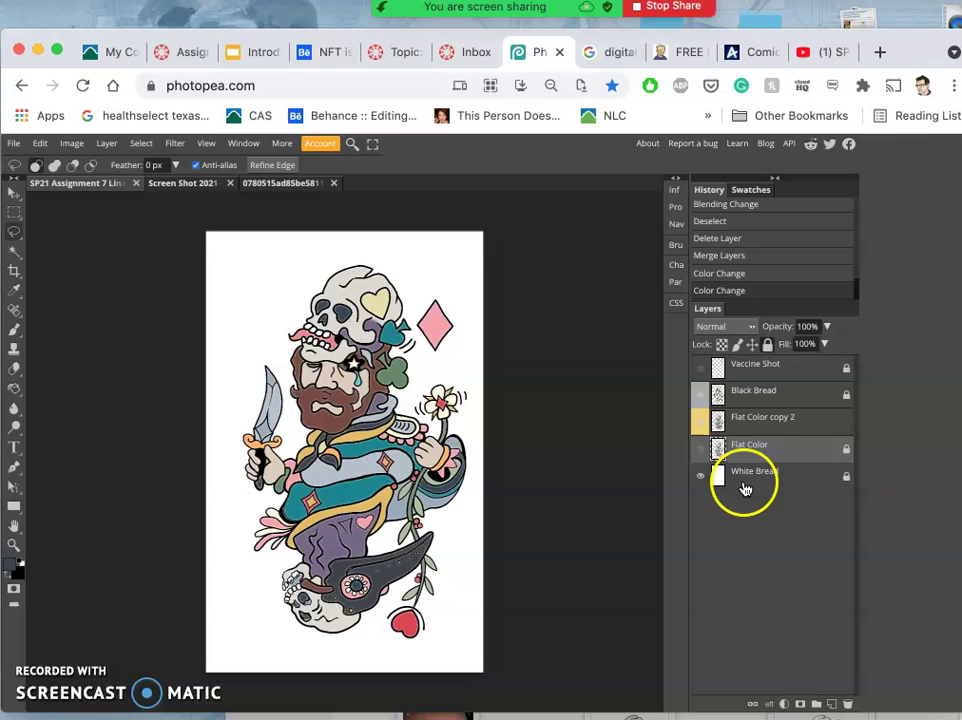
- Duplicate the White Bread layer and fill the copy with black
click(745, 480)
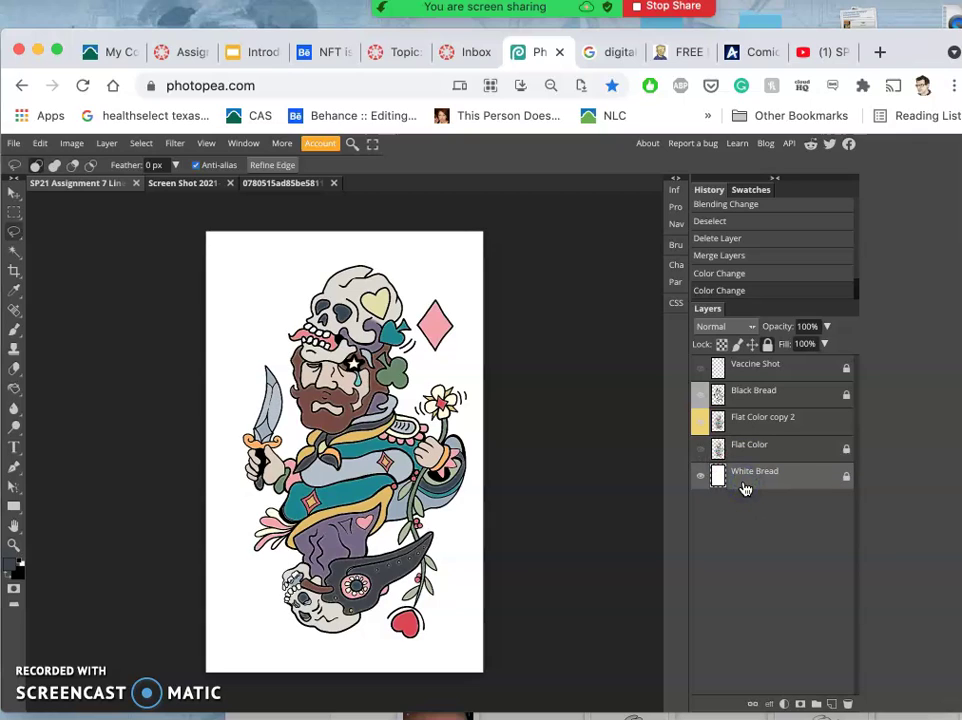
key(super+j)
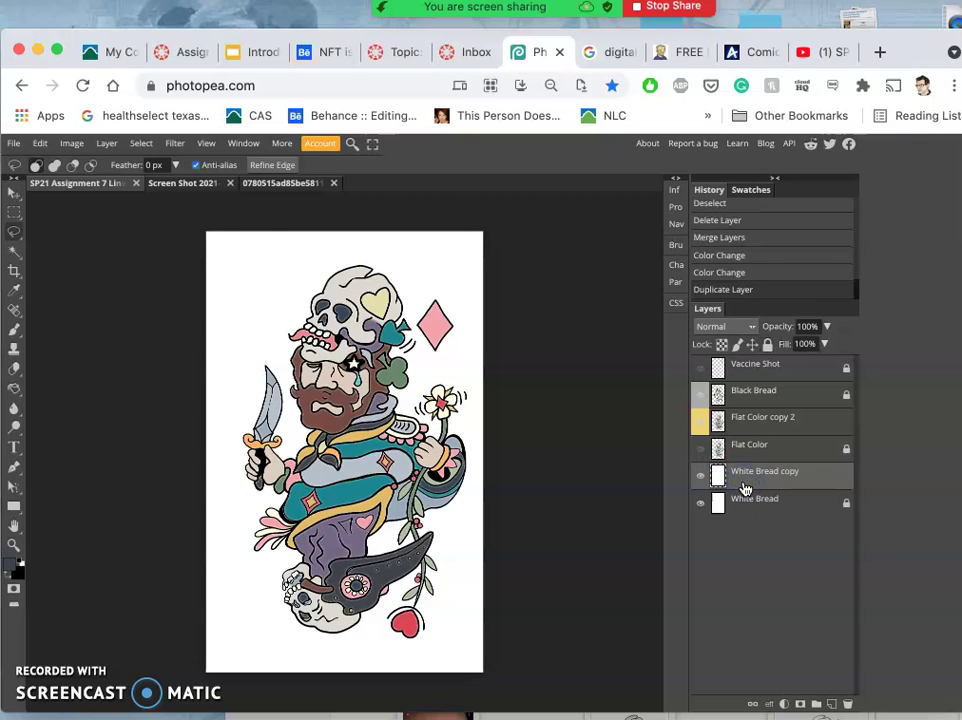
click(41, 144)
click(75, 350)
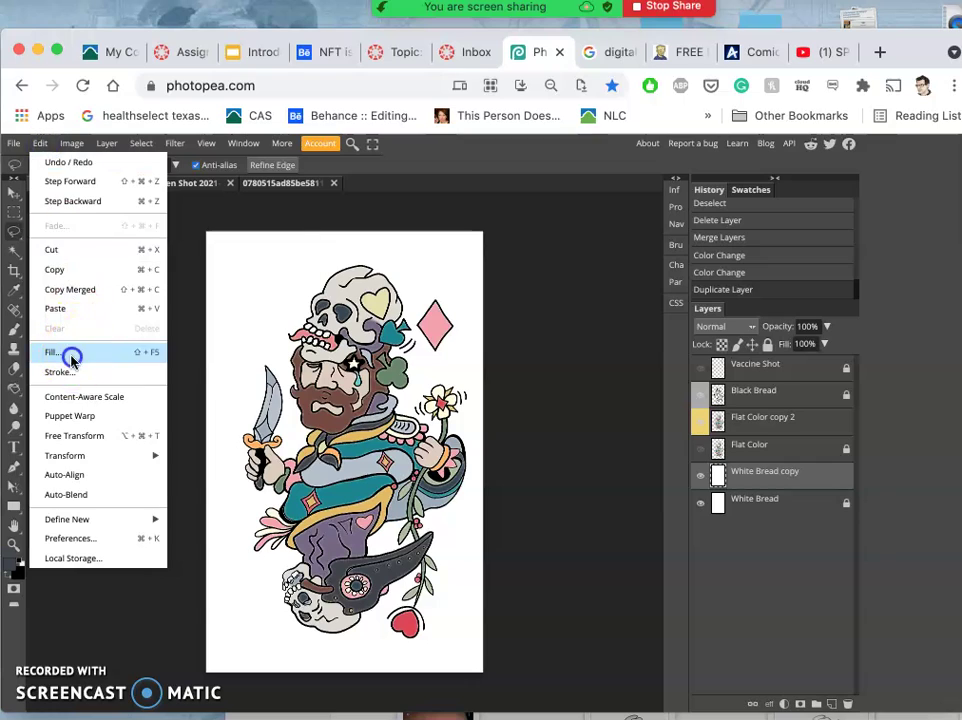
click(171, 272)
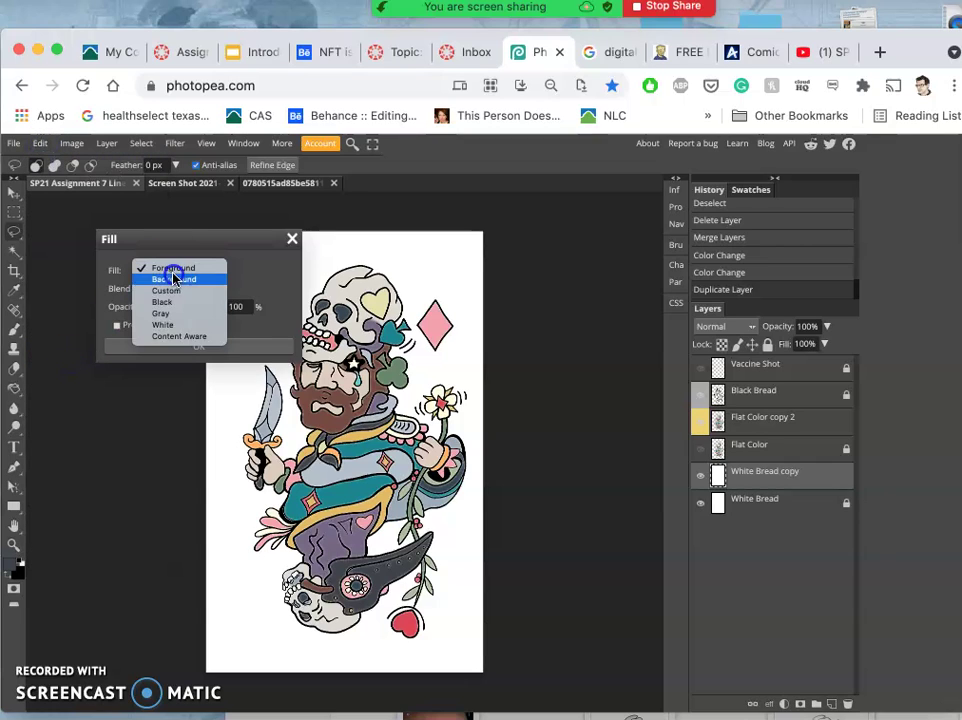
click(168, 302)
click(184, 348)
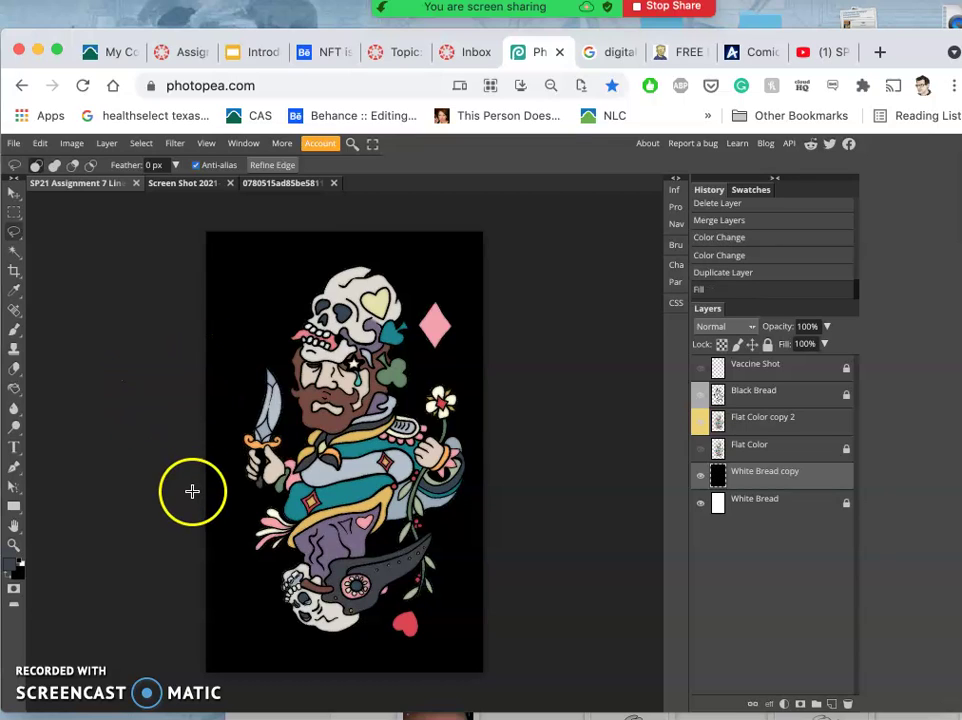
- Examine the stippled shading of the scarf, sleeves and lower figure against the black background
scroll(198, 508, up, 10)
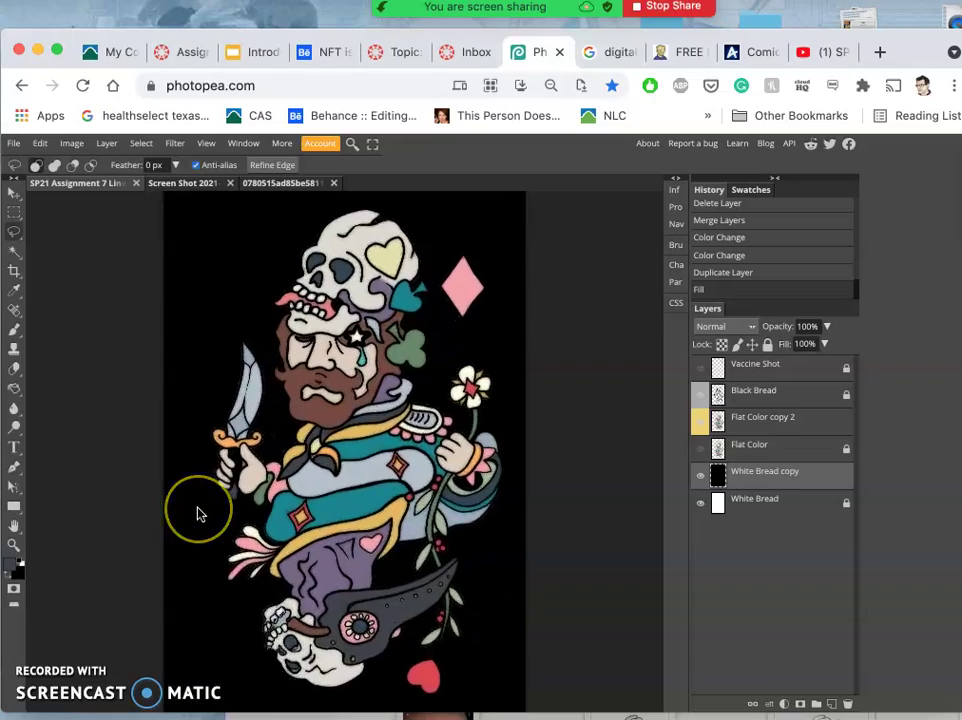
scroll(258, 543, down, 5)
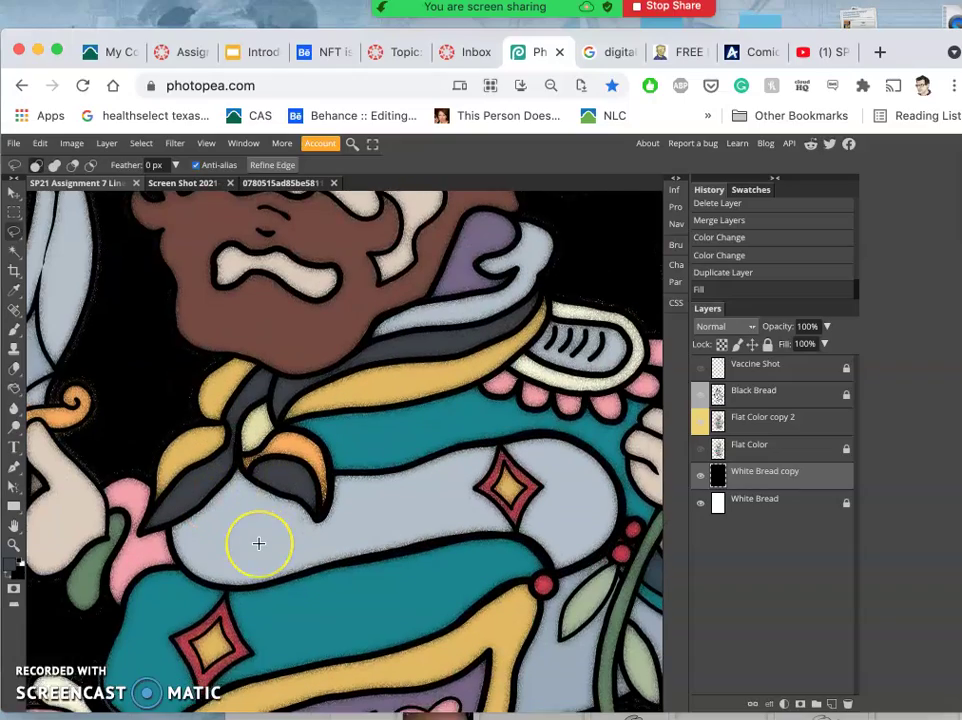
scroll(258, 543, down, 5)
scroll(258, 543, left, 4)
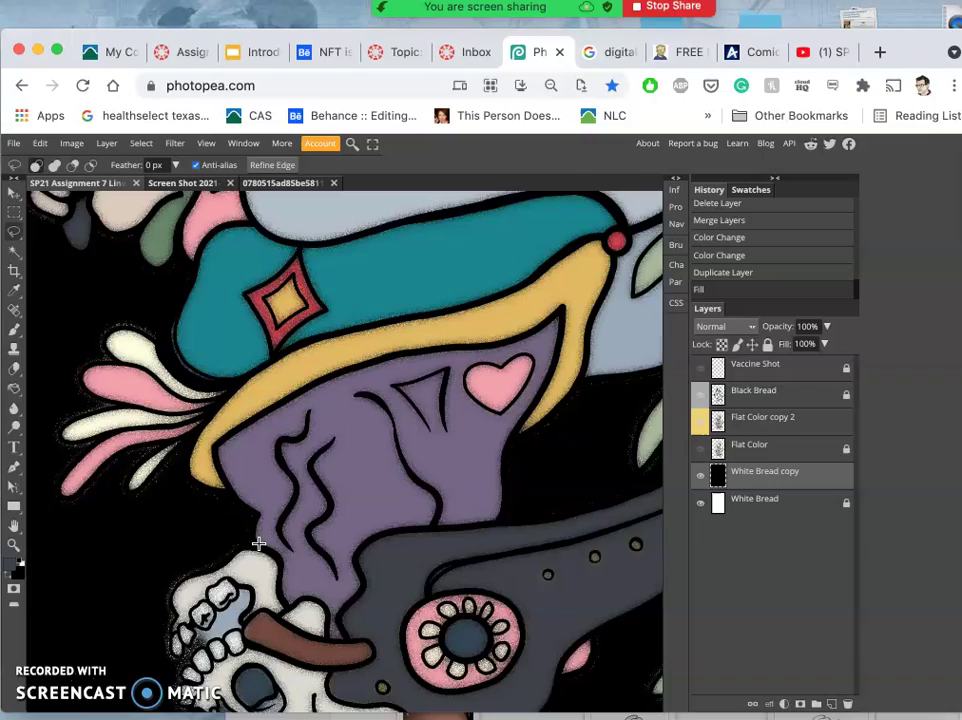
scroll(258, 543, up, 4)
scroll(258, 545, down, 10)
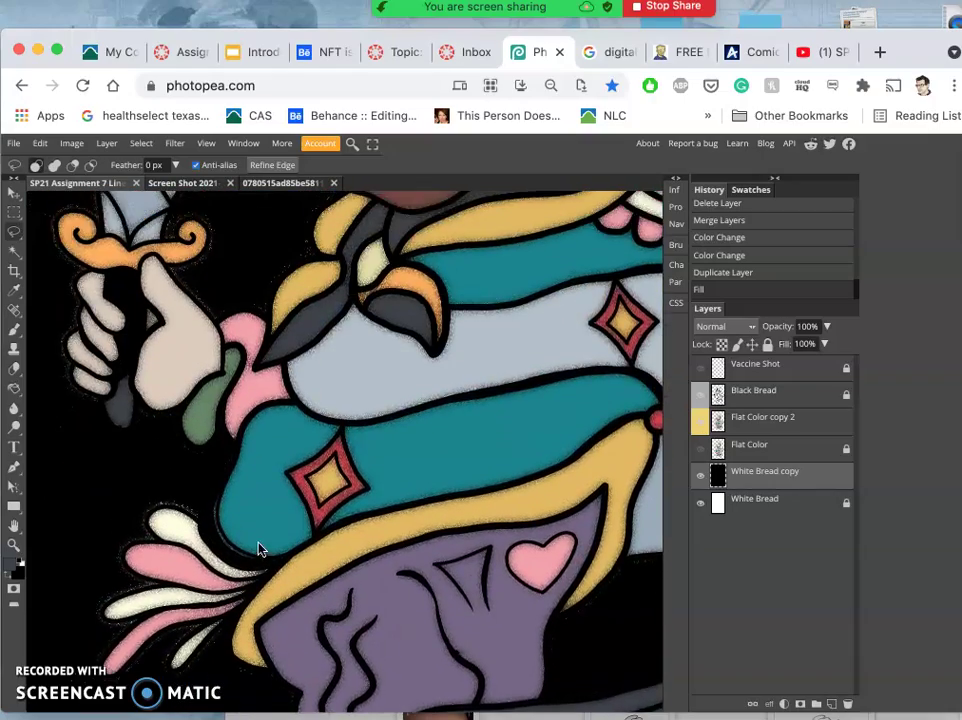
scroll(258, 549, down, 4)
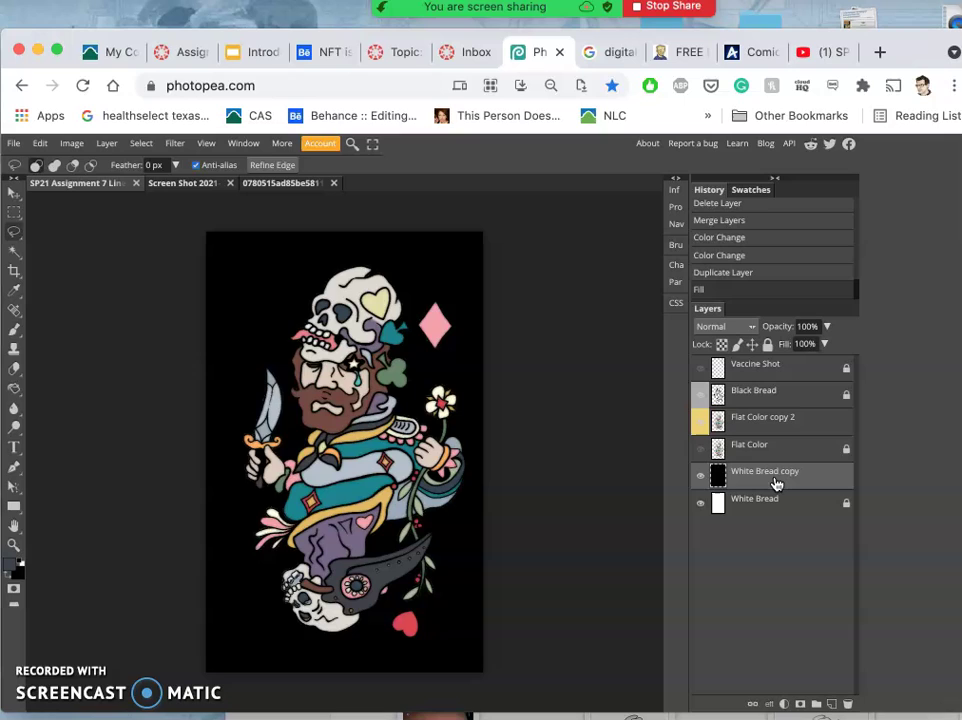
click(775, 480)
key(super+j)
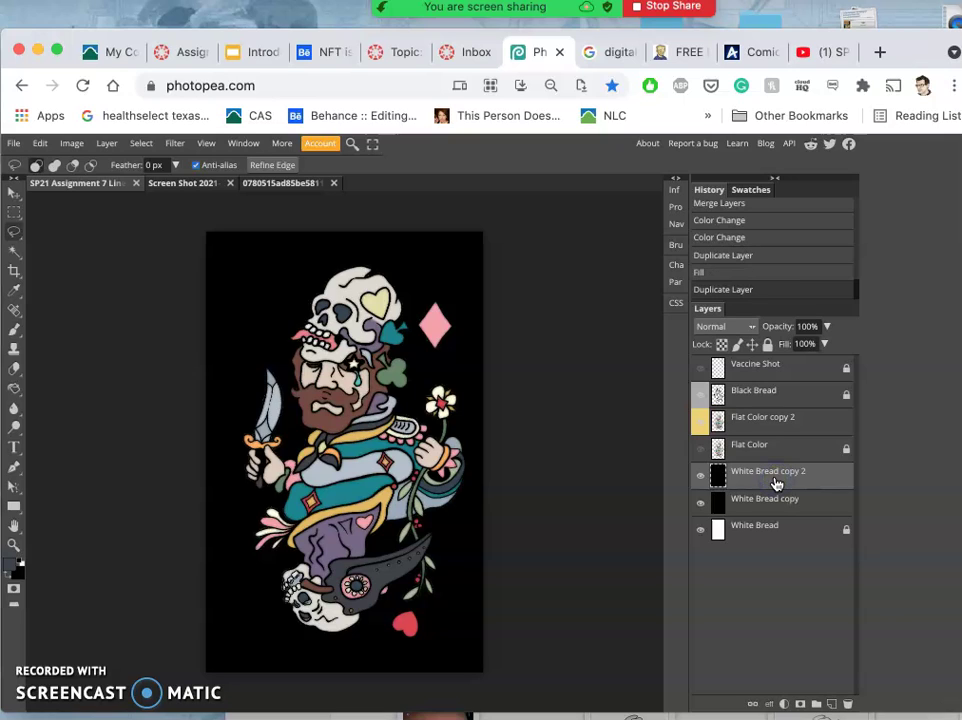
key(super+j)
key(Delete)
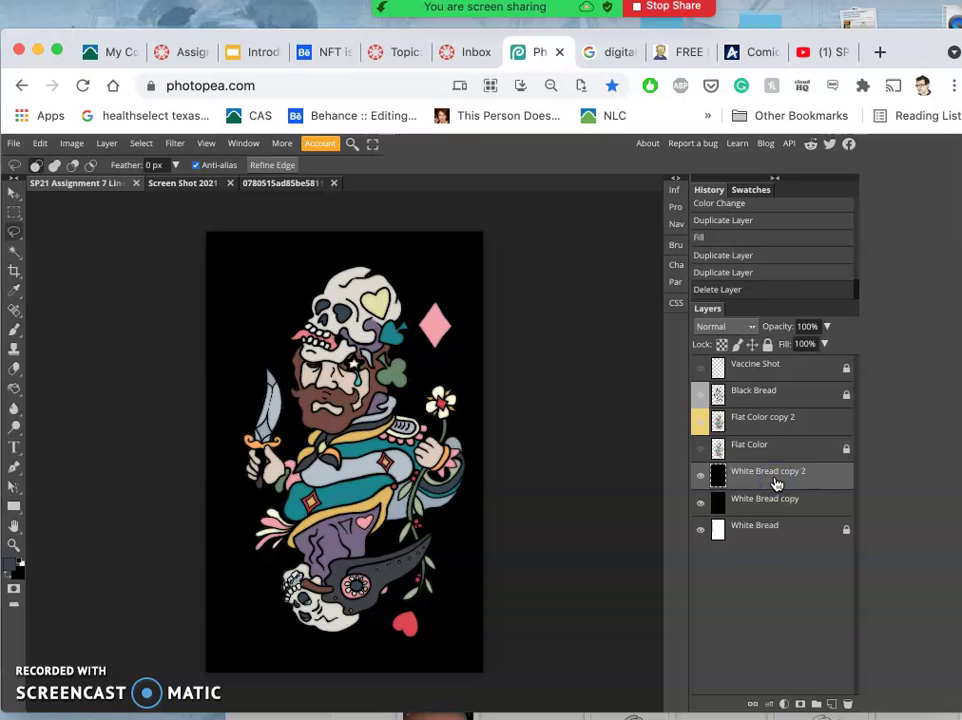
key(super+z)
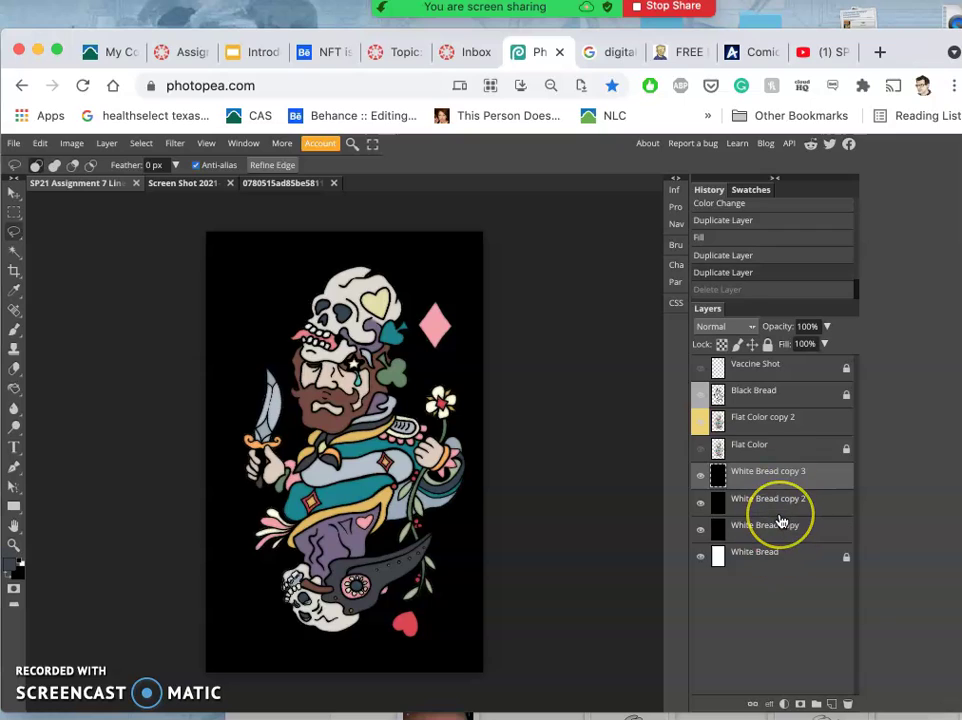
key(Delete)
key(Delete)
- Duplicate the White Bread layer again, fill the new copy with gray, and clear the selection
click(771, 515)
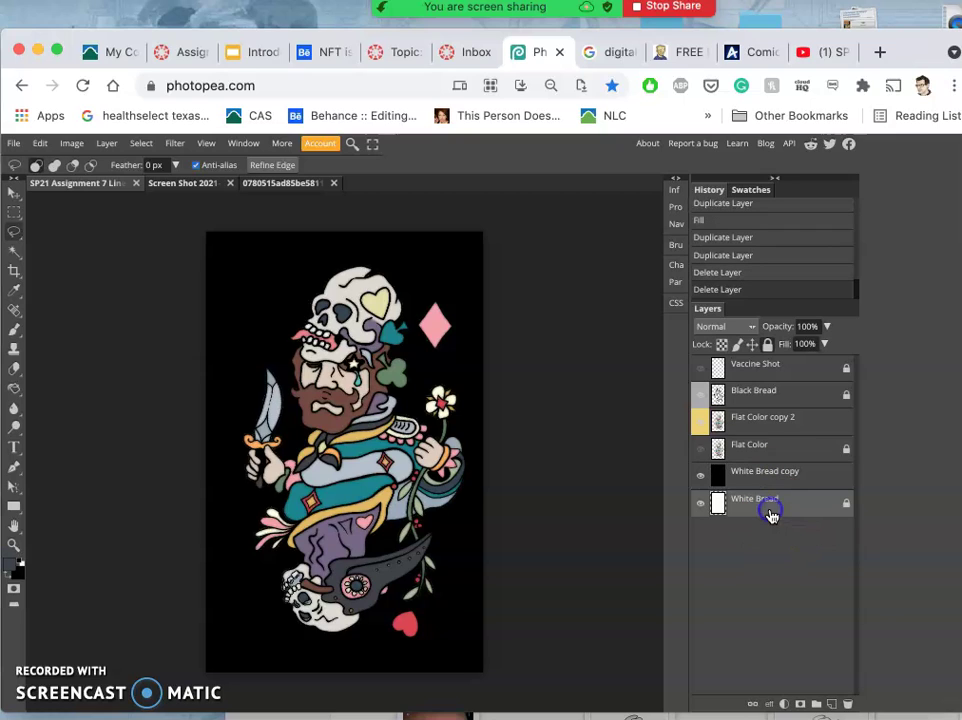
key(super+j)
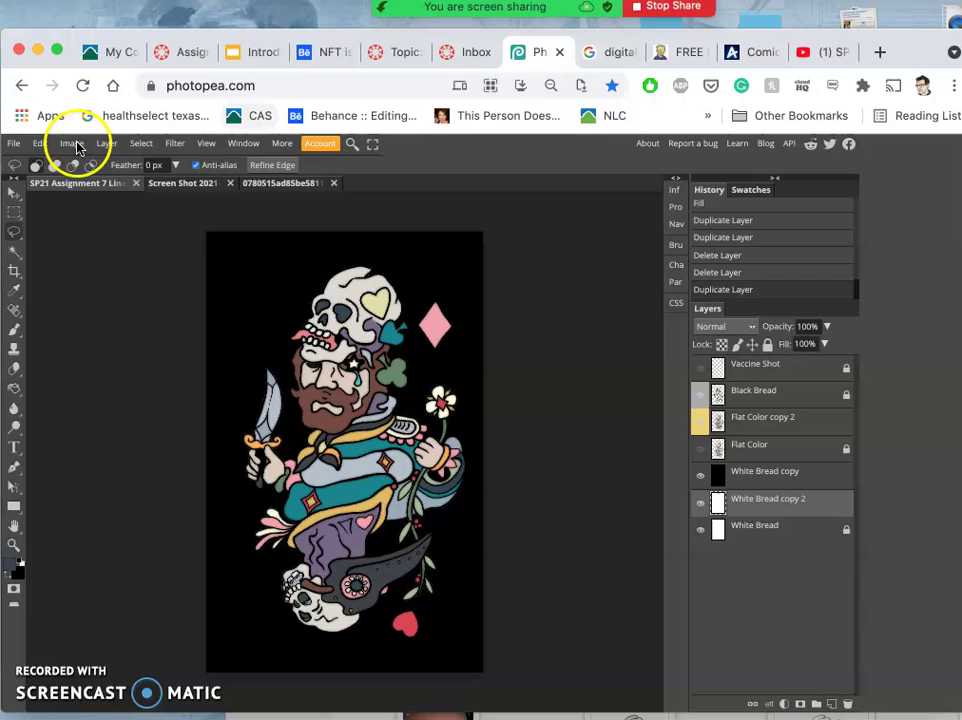
click(40, 143)
click(53, 352)
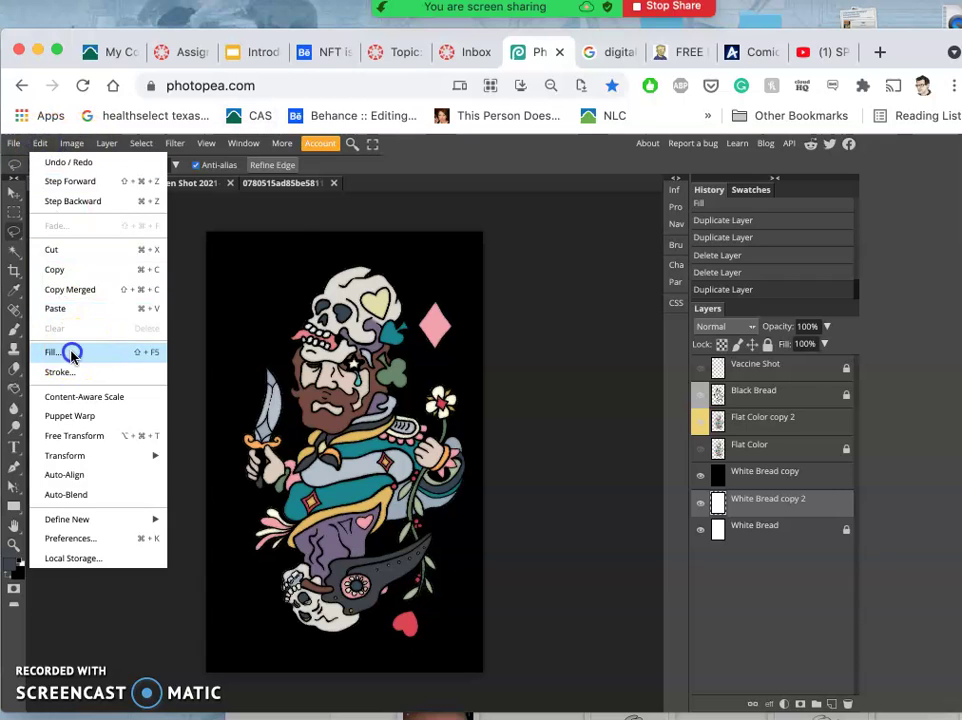
click(190, 281)
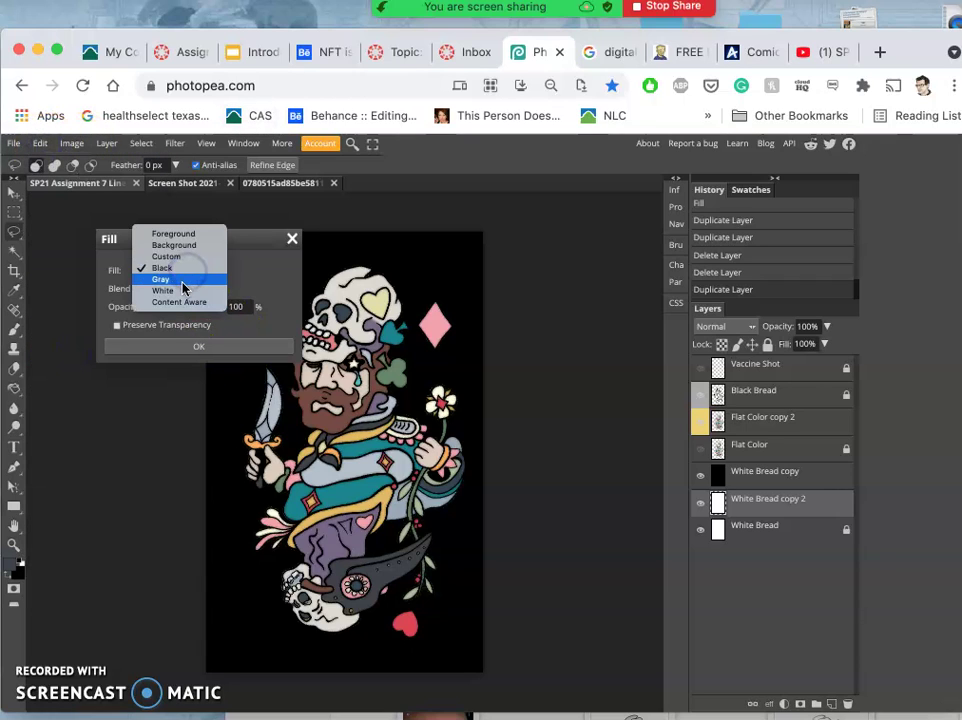
click(185, 281)
click(198, 347)
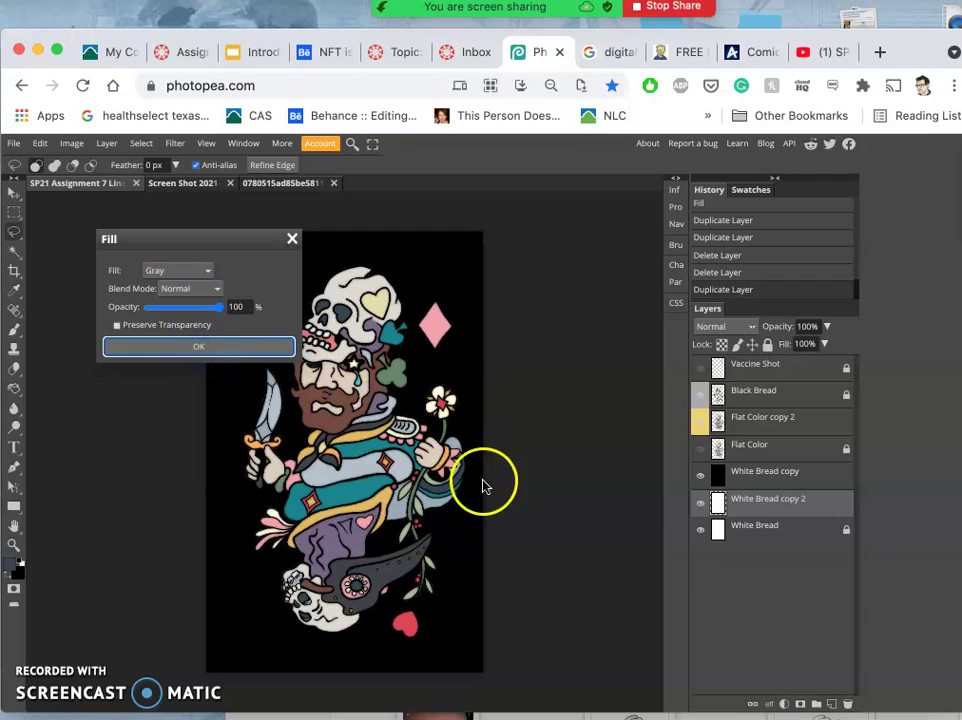
click(257, 345)
key(ctrl+d)
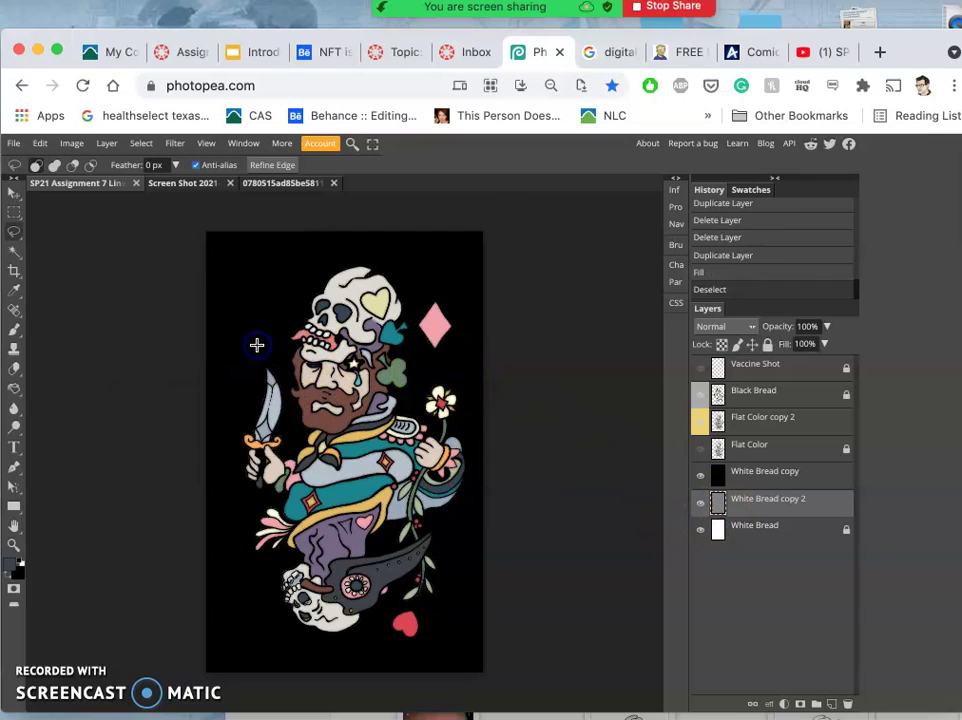
- Hide the black White Bread copy to check the artwork on gray, and hide the gray White Bread copy 2 as well
click(701, 476)
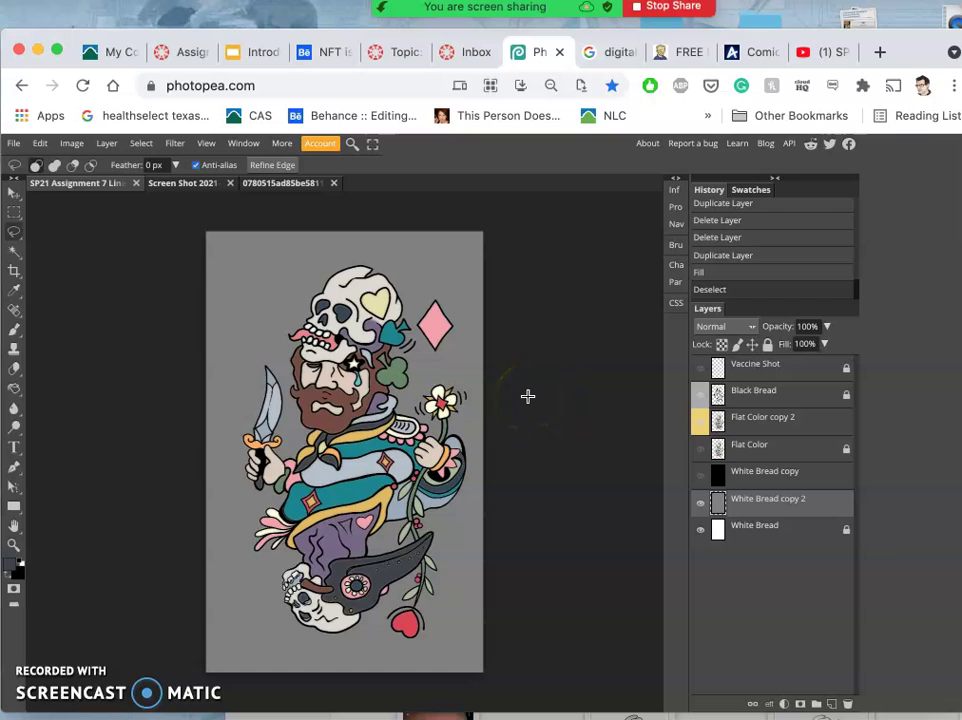
click(700, 505)
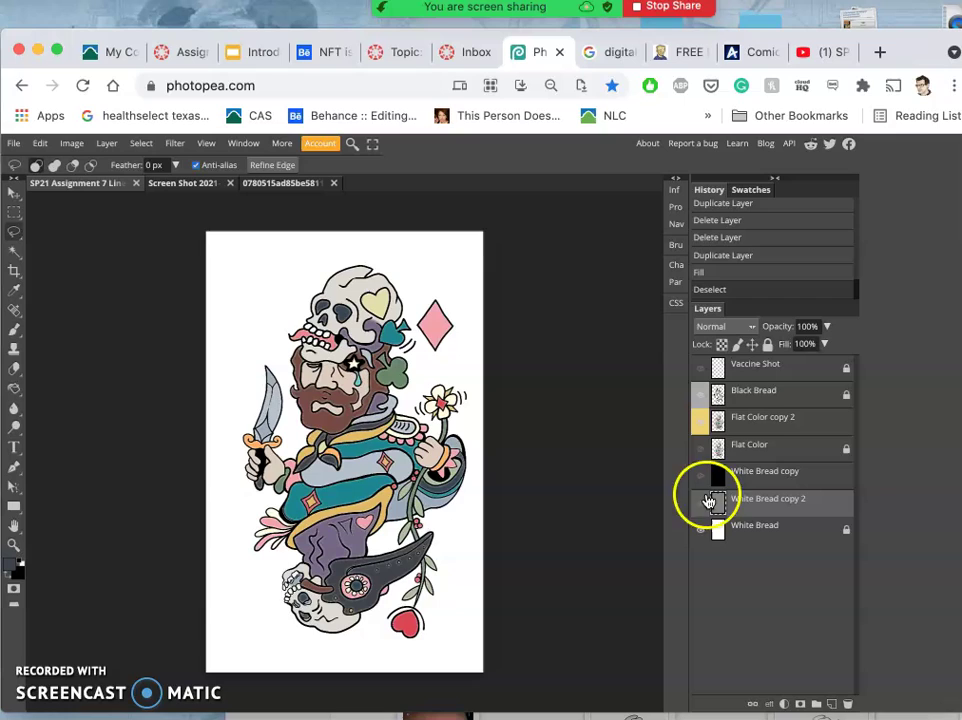
- Duplicate the Flat Color copy 2 layer and label the new copy orange
click(762, 417)
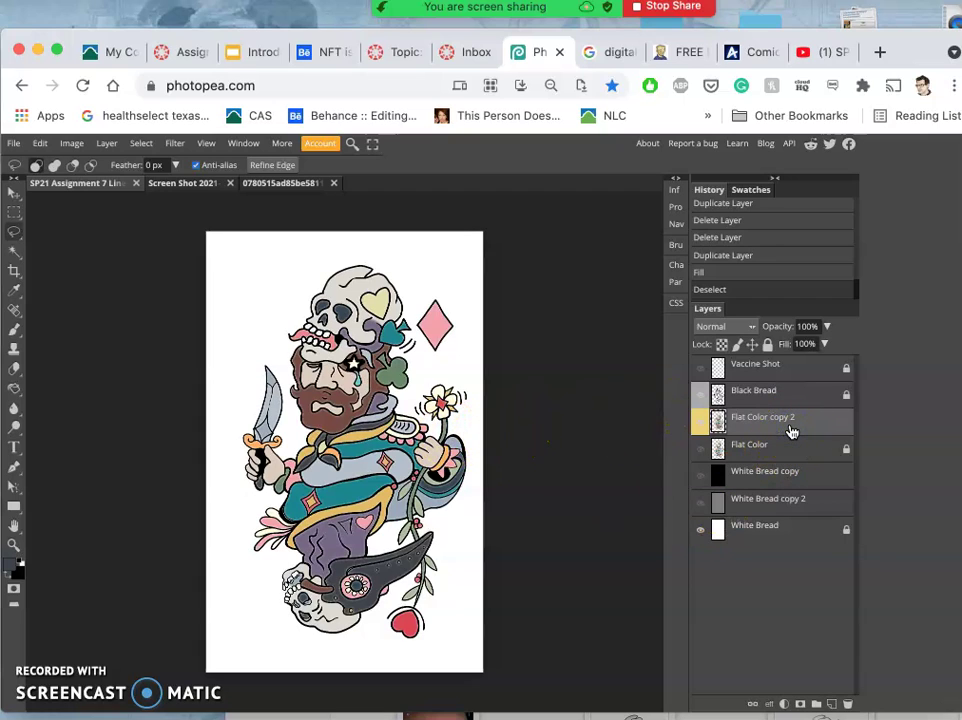
key(super+j)
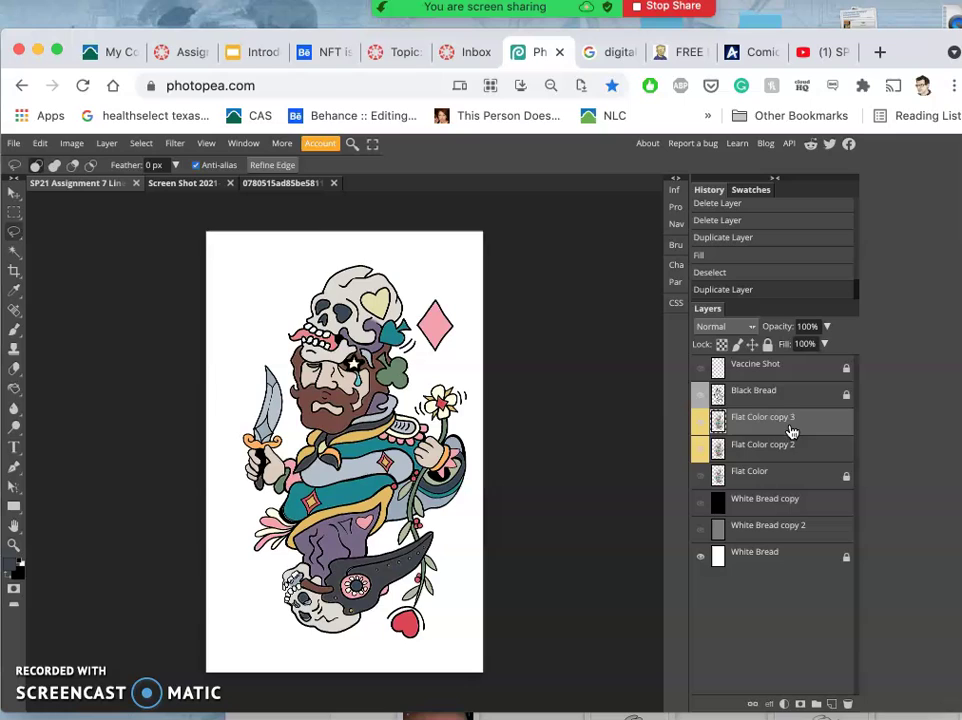
click(700, 434)
right_click(702, 436)
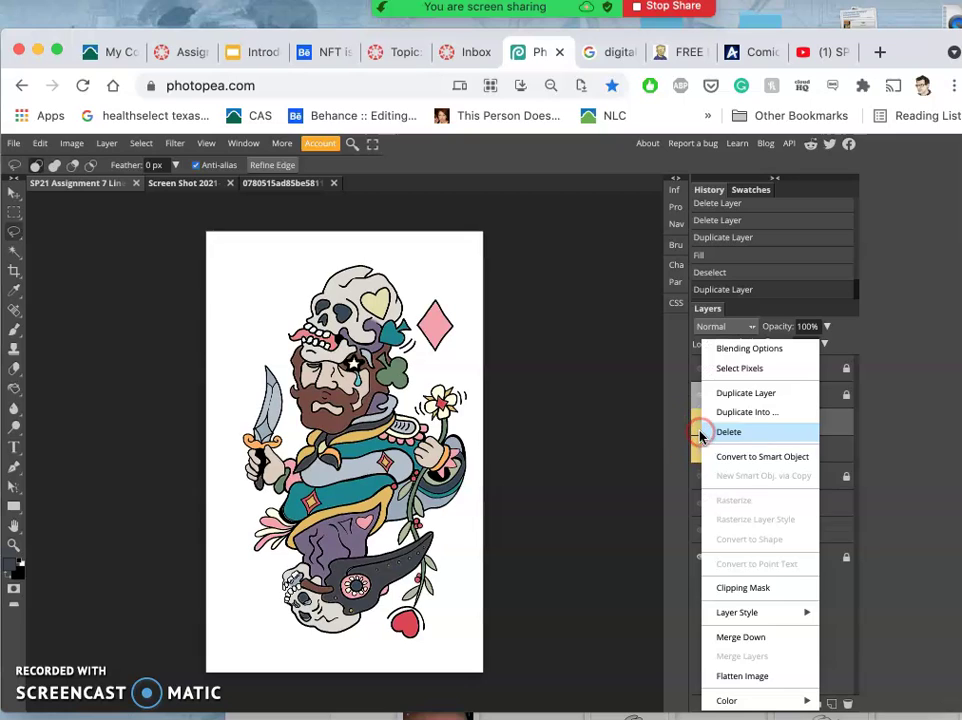
mouse_move(738, 700)
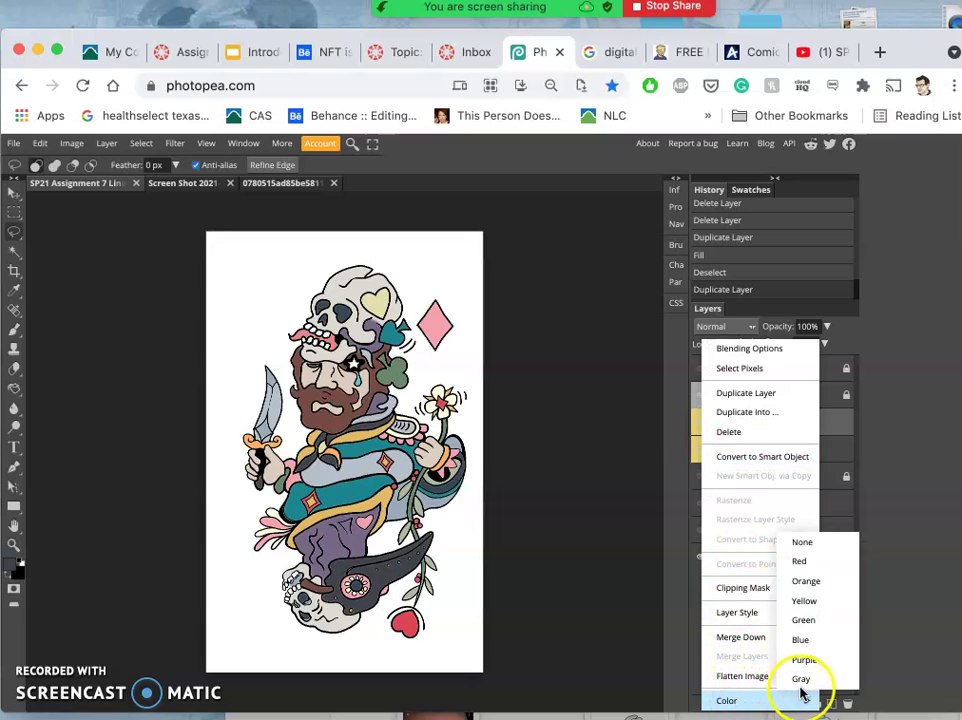
click(808, 582)
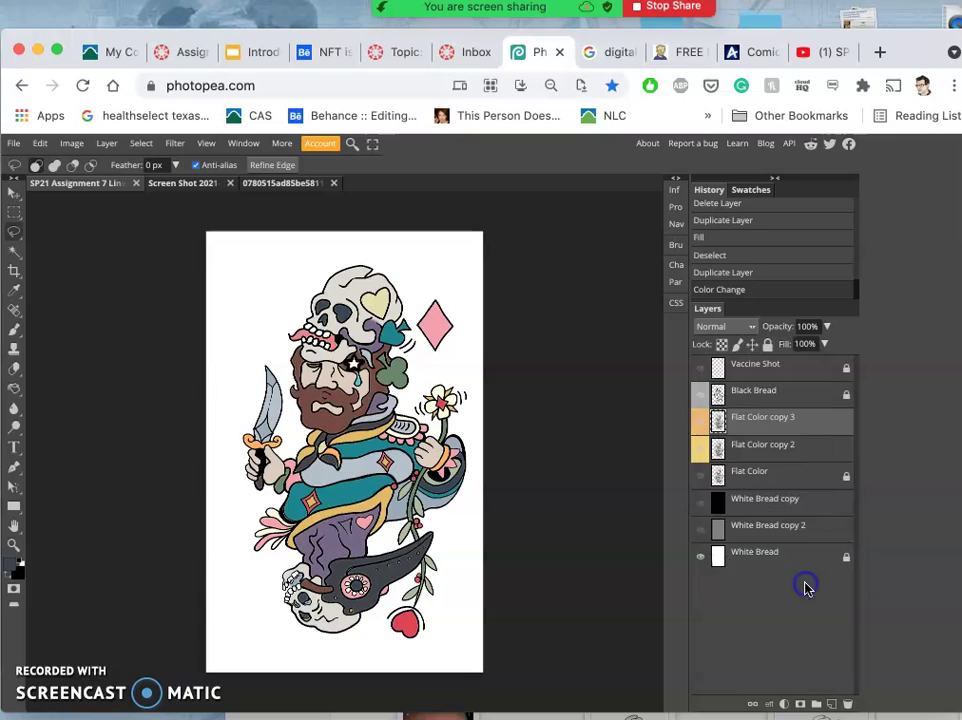
- Rename the orange-labelled layer as Shadow Color
click(743, 423)
double_click(743, 425)
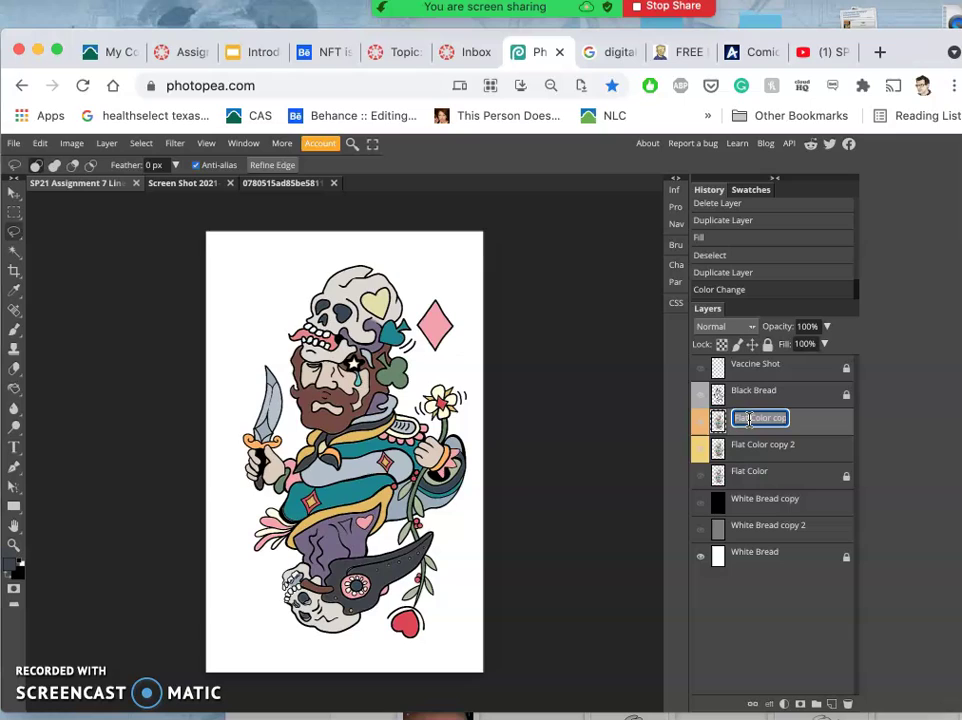
text(Shadow Color)
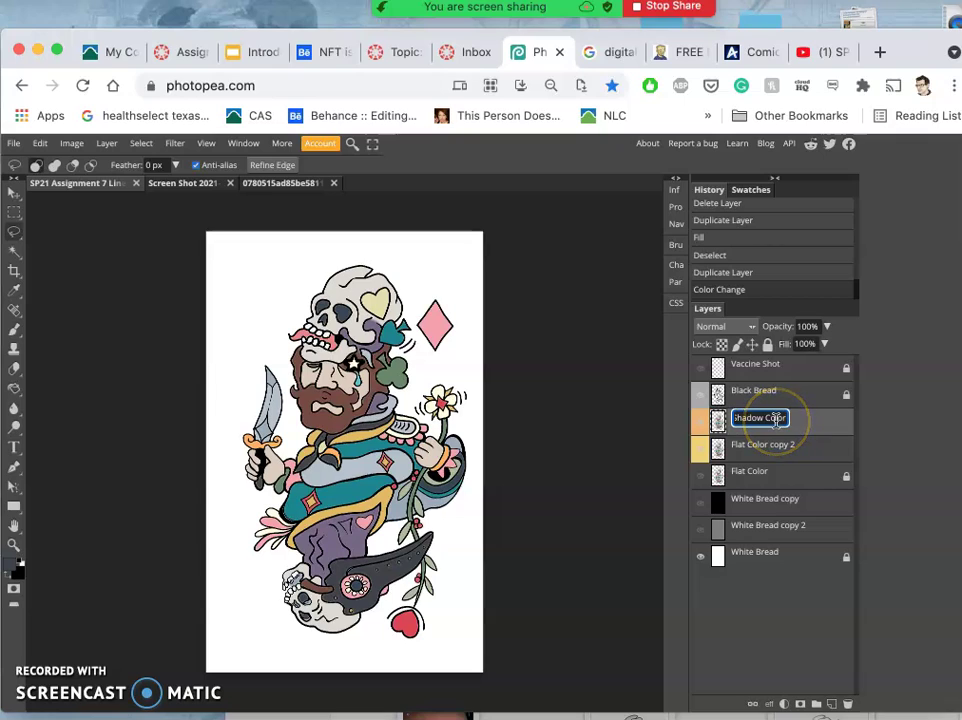
click(740, 419)
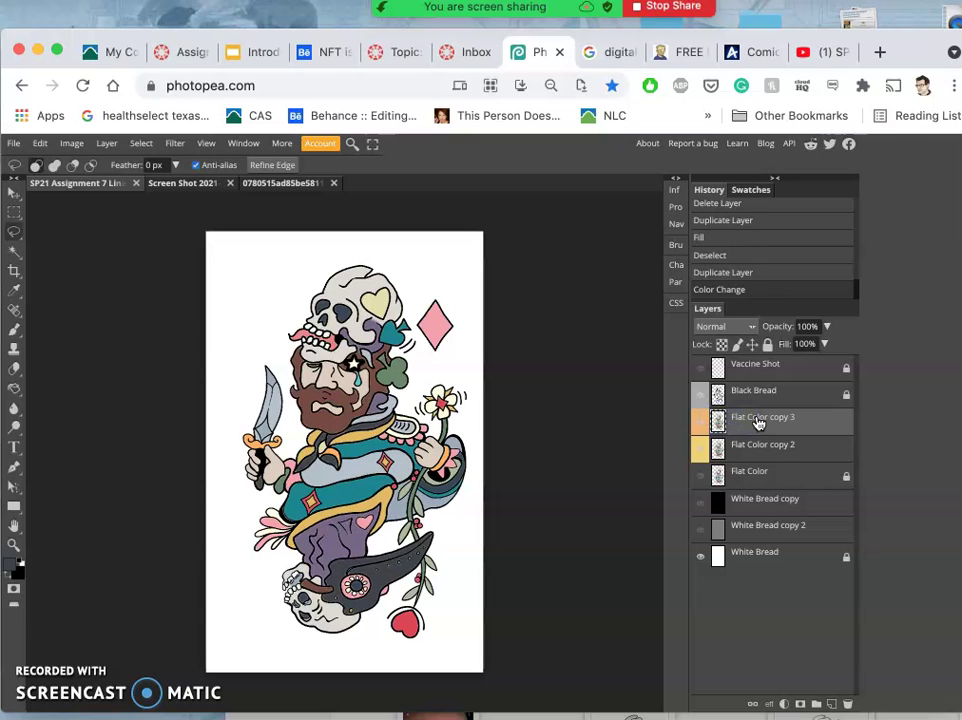
click(755, 424)
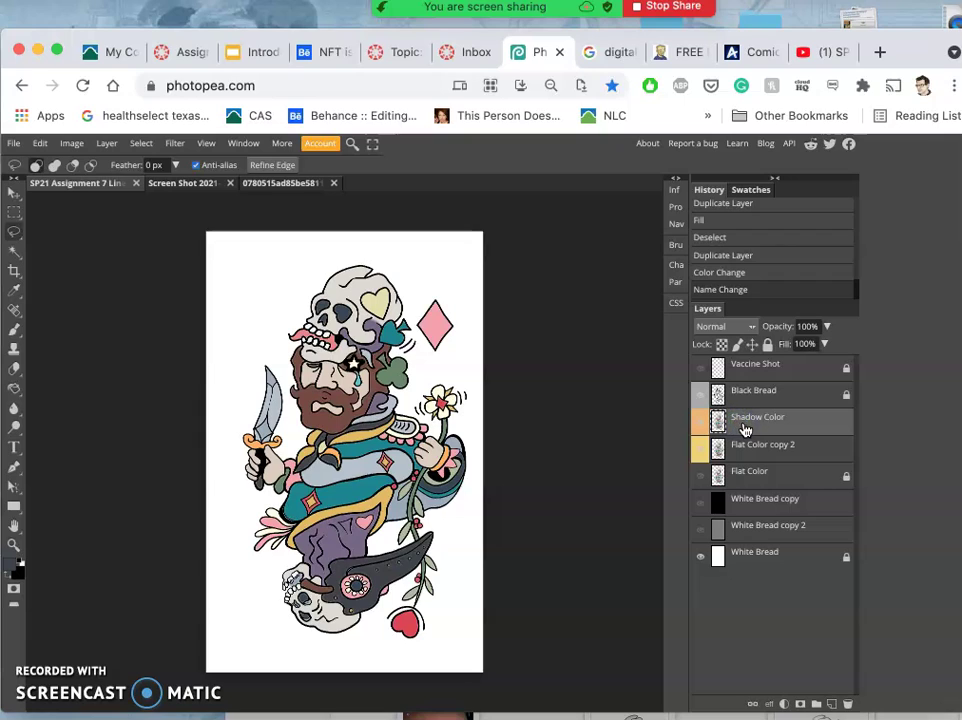
- Extend the orange layer's name to Duotone Shadow Color, and lock the Flat Color copy 2 layer
double_click(742, 424)
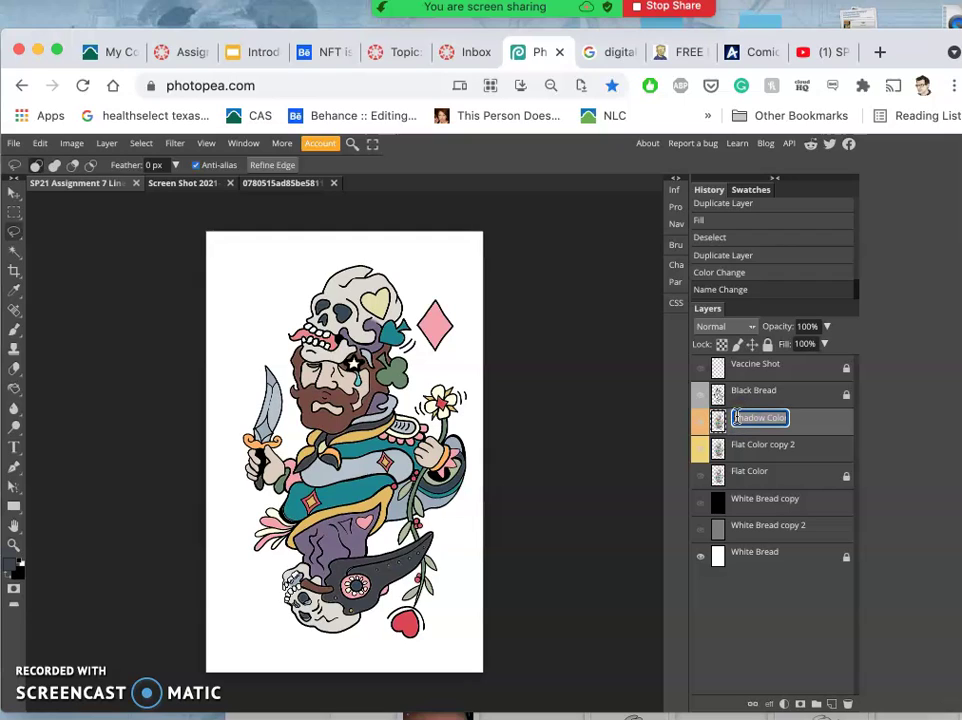
text(Duo)
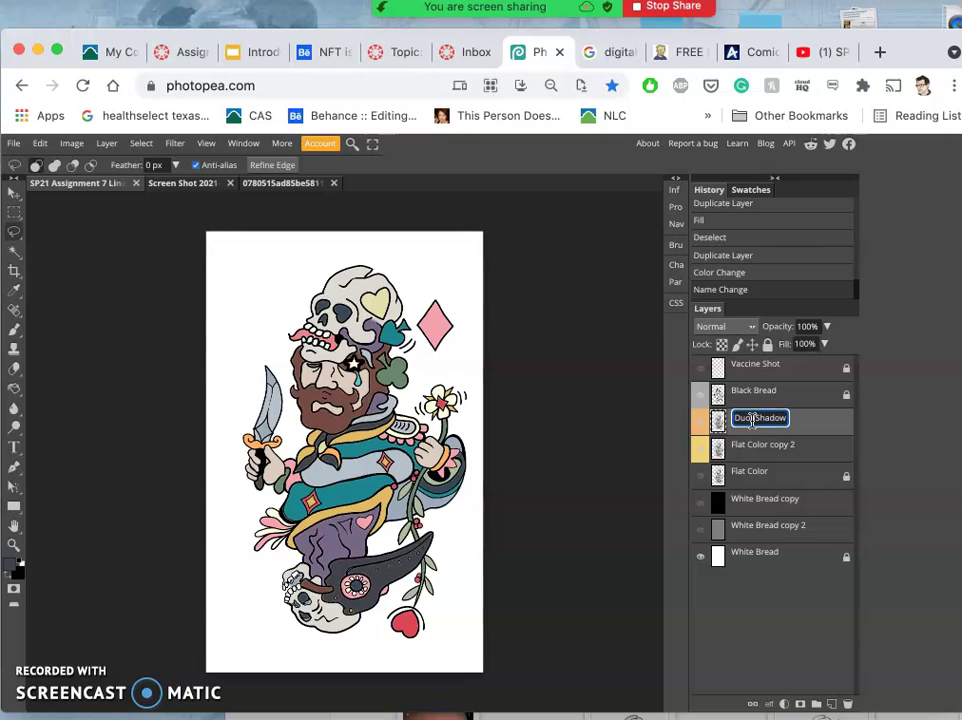
text(Duotone)
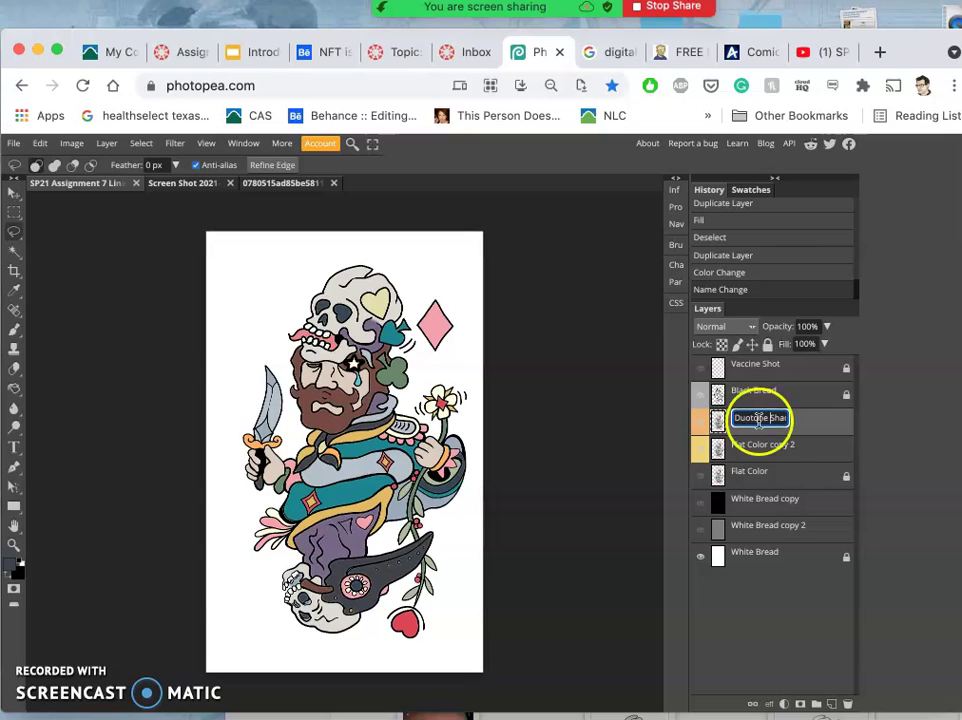
key(Return)
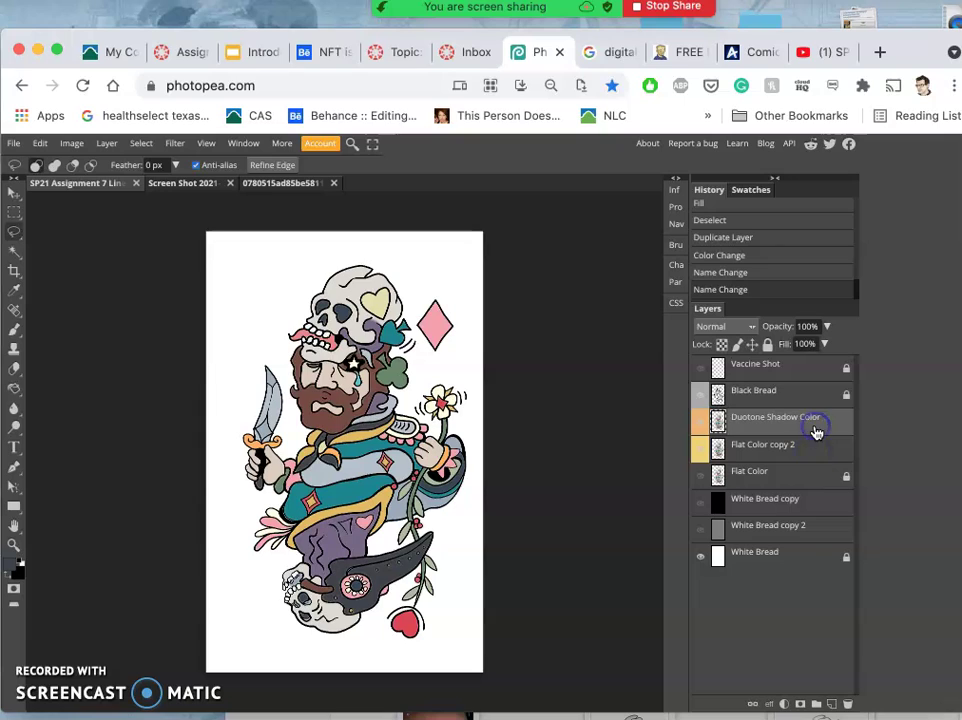
click(816, 451)
click(766, 344)
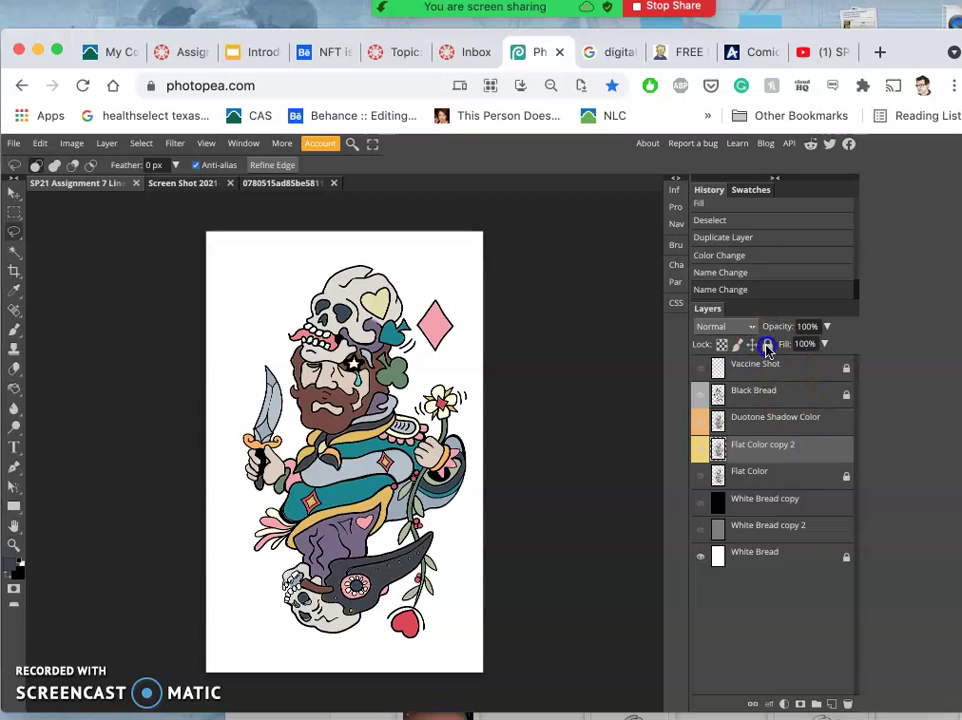
- Darken the Duotone Shadow Color layer with Levels, using a midtone value of 0.65 and a white output level of 207
click(822, 421)
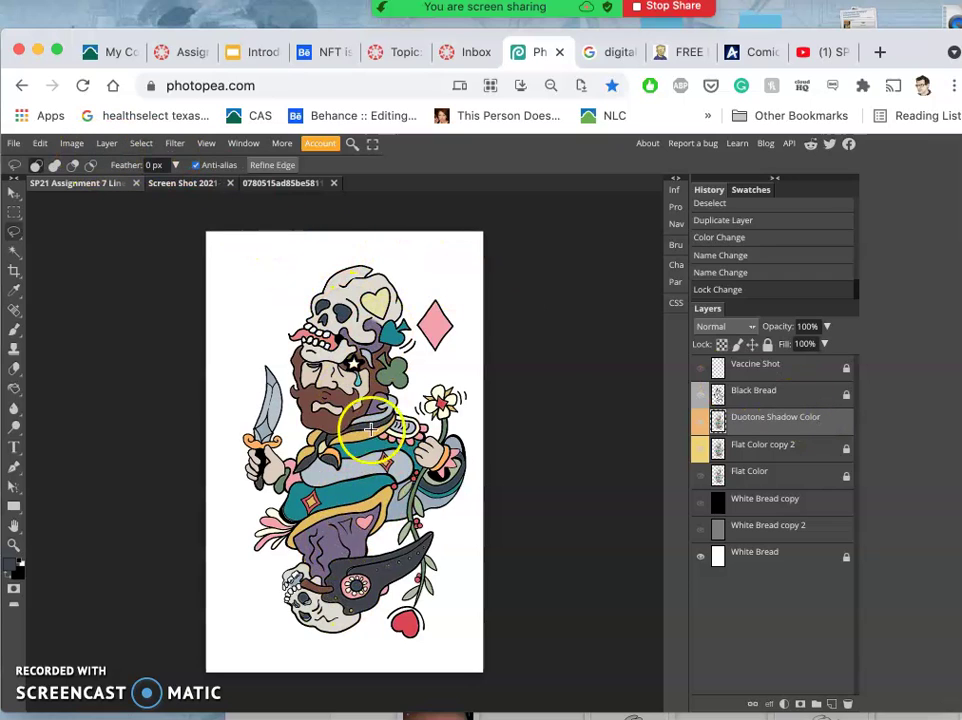
click(71, 144)
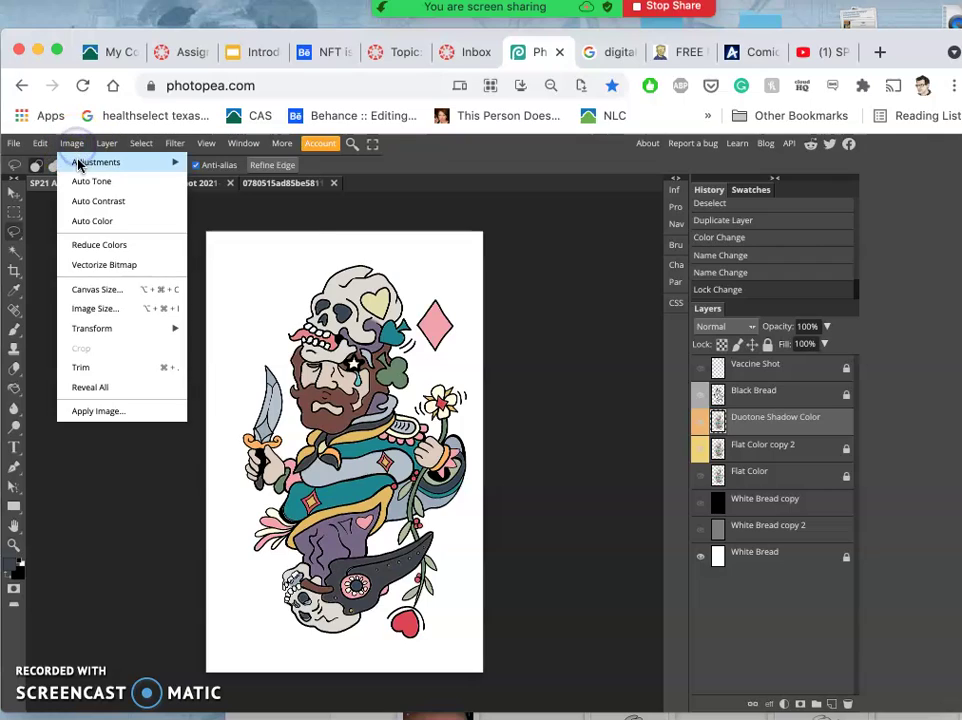
mouse_move(80, 165)
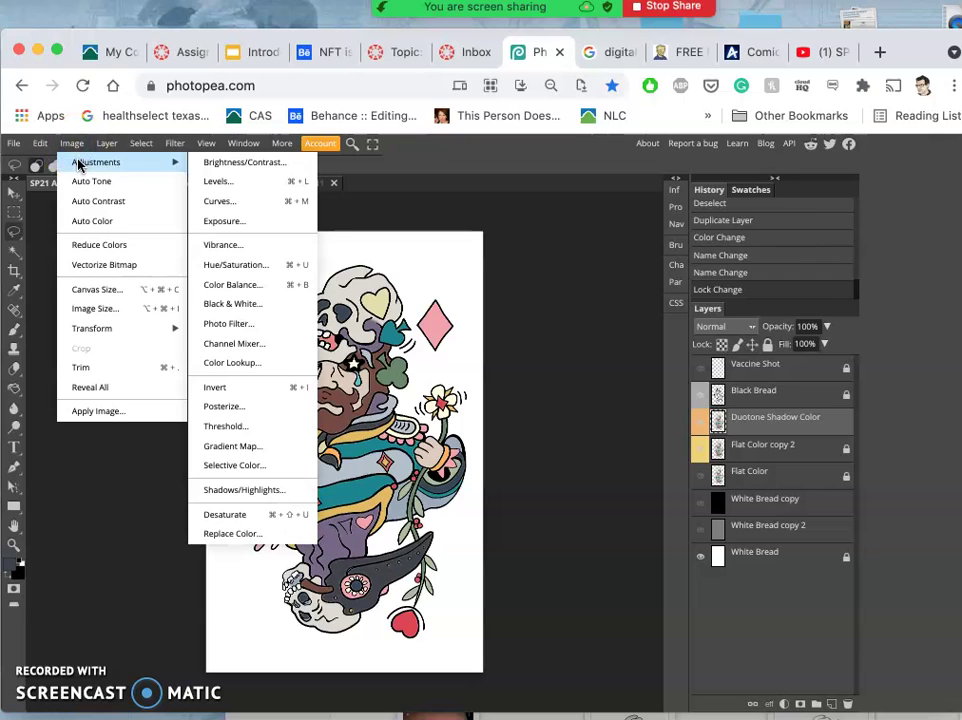
click(225, 185)
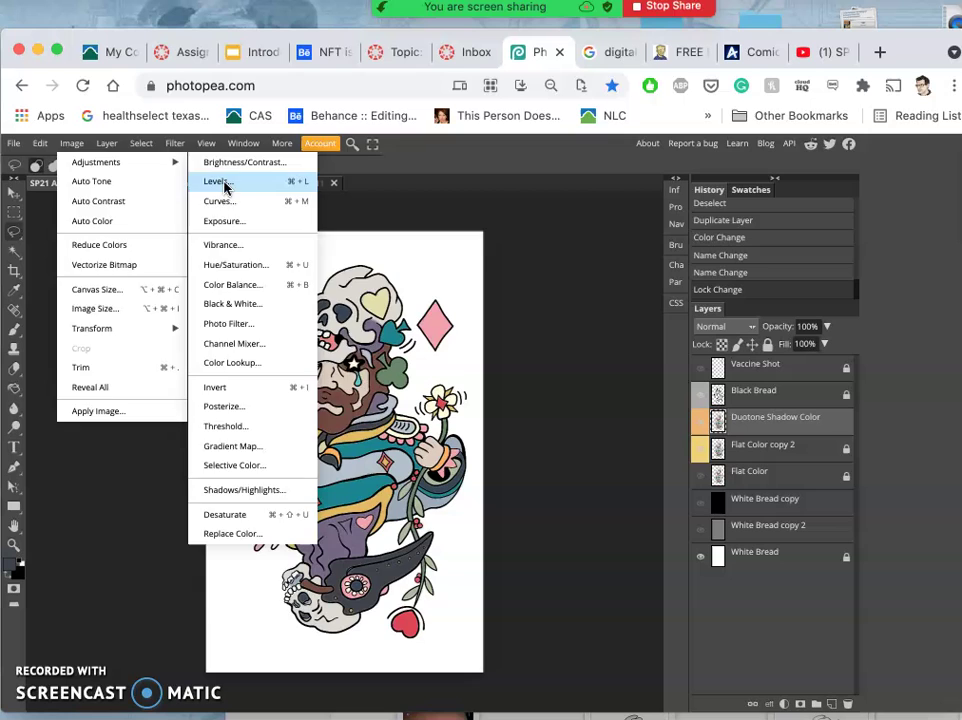
drag(311, 243, 730, 176)
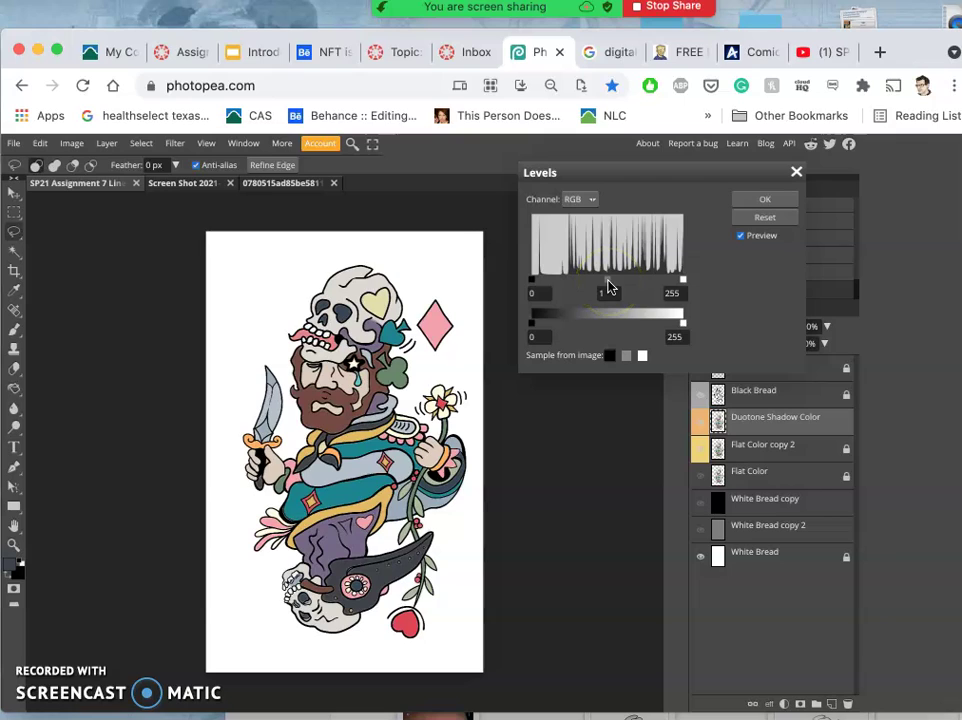
drag(614, 286, 626, 287)
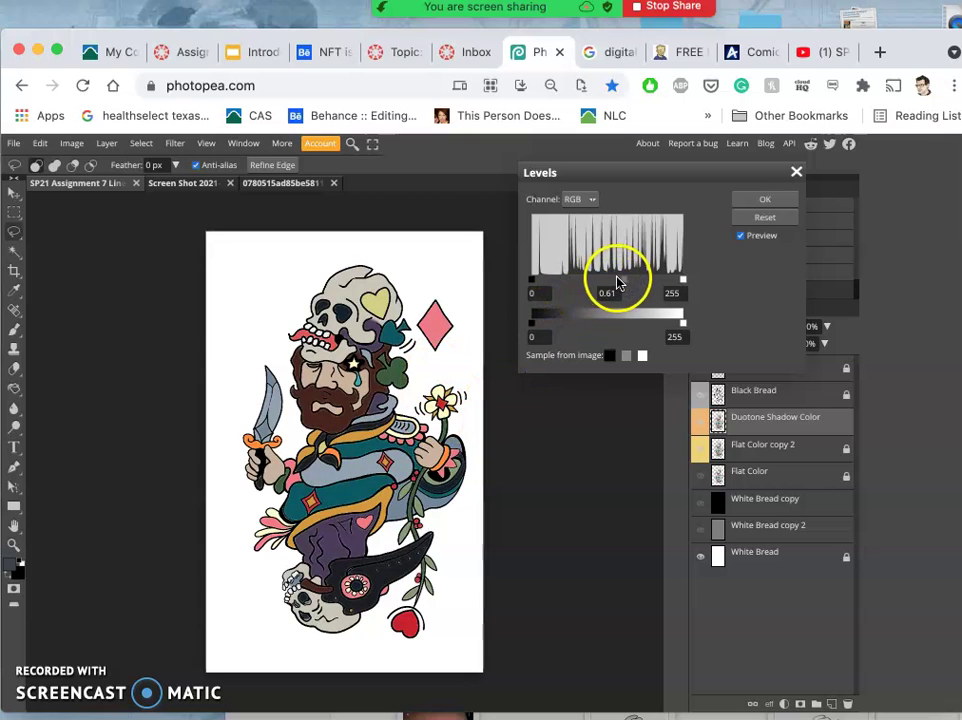
mouse_move(683, 325)
mouse_down()
mouse_move(649, 327)
mouse_move(664, 328)
mouse_up()
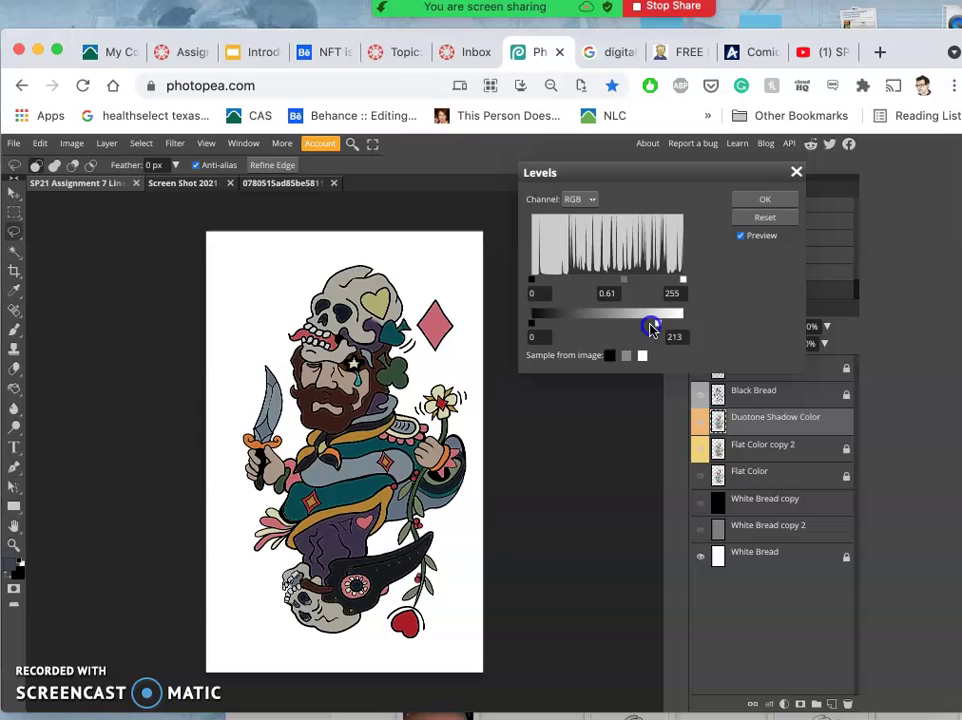
drag(651, 328, 655, 326)
drag(629, 285, 620, 276)
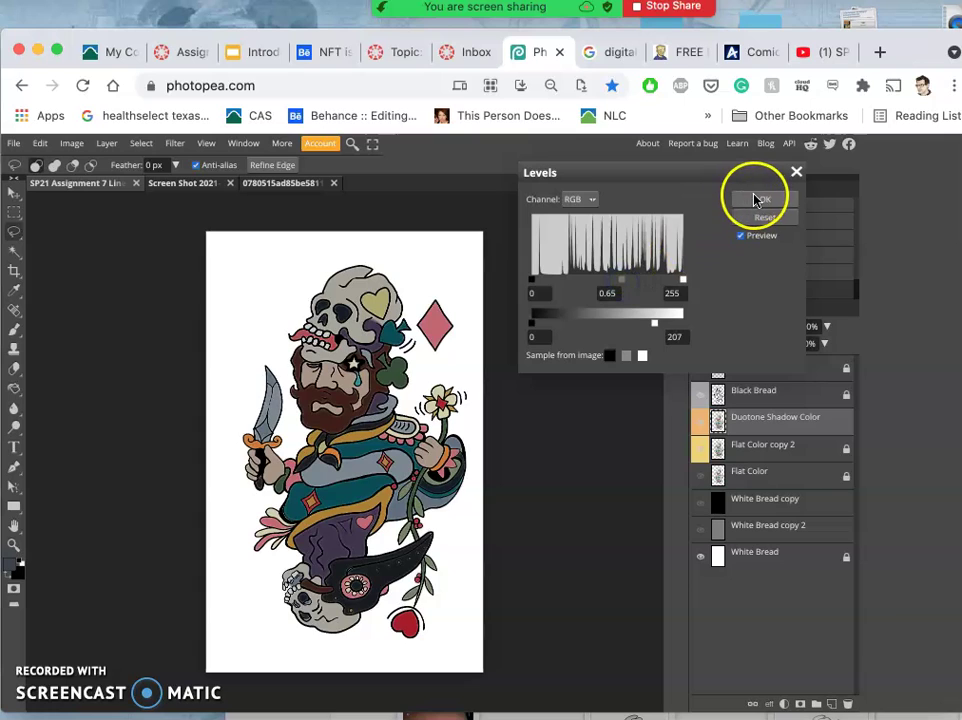
click(757, 200)
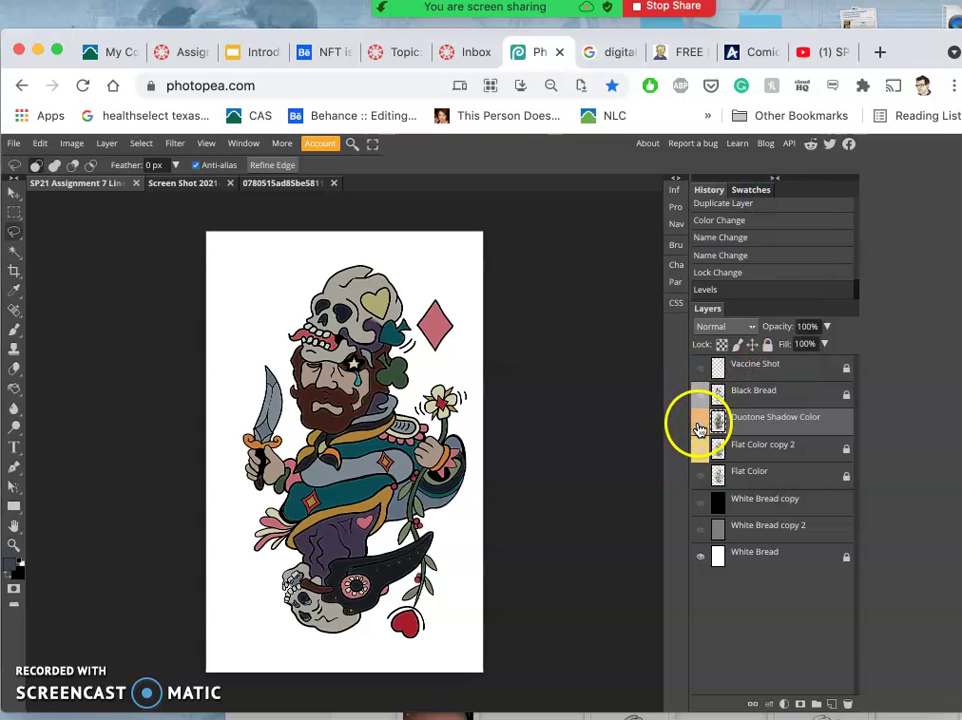
- Compare the artwork with and without the darkened Duotone Shadow Color layer
click(699, 424)
click(699, 424)
click(699, 424)
click(699, 424)
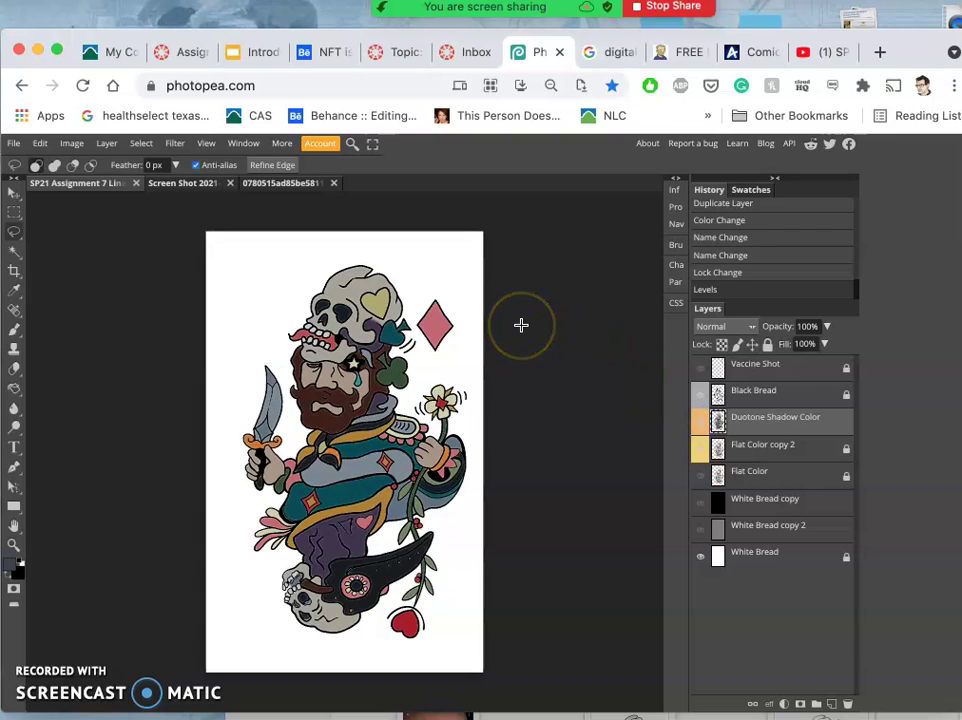
- Lasso the upper part of the skull, including part of its heart, clear it from the Duotone Shadow Color layer, and deselect
key(super+plus)
key(super+plus)
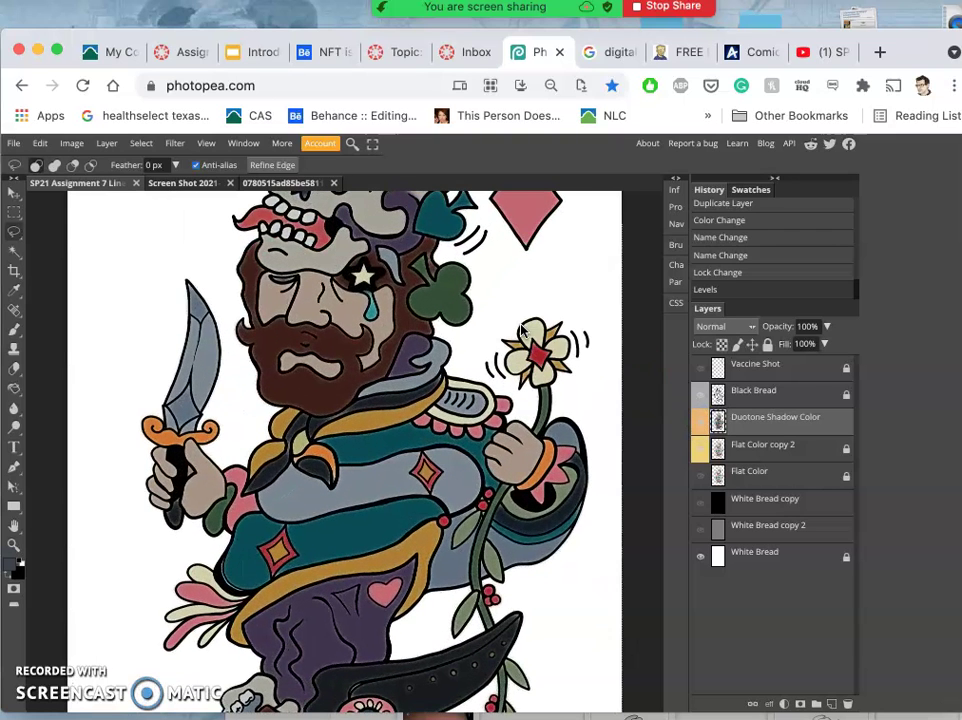
scroll(449, 327, up, 5)
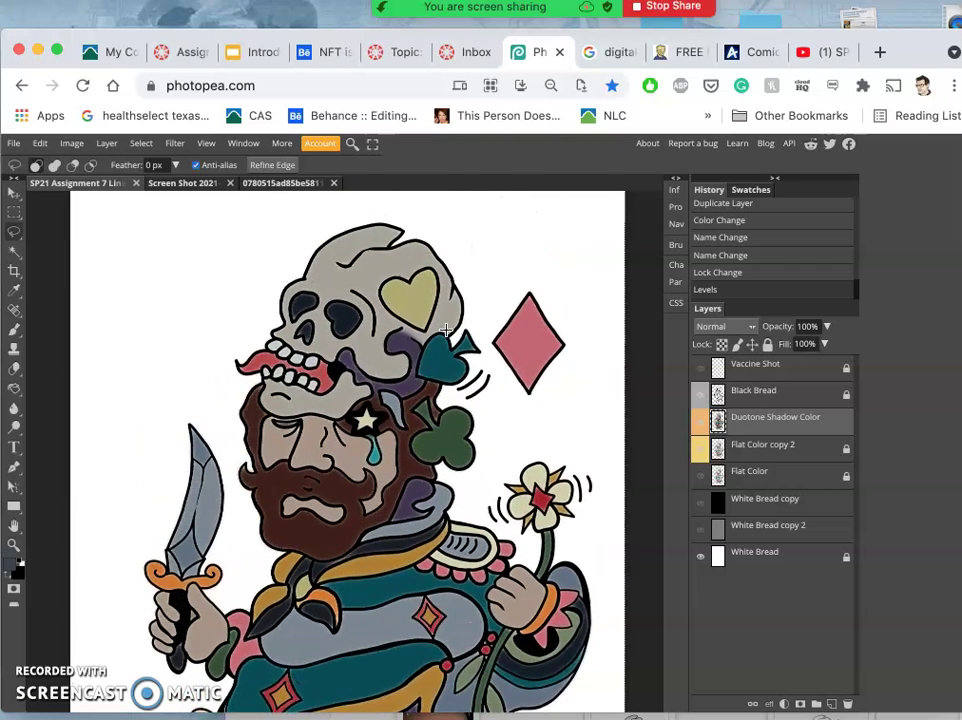
click(15, 236)
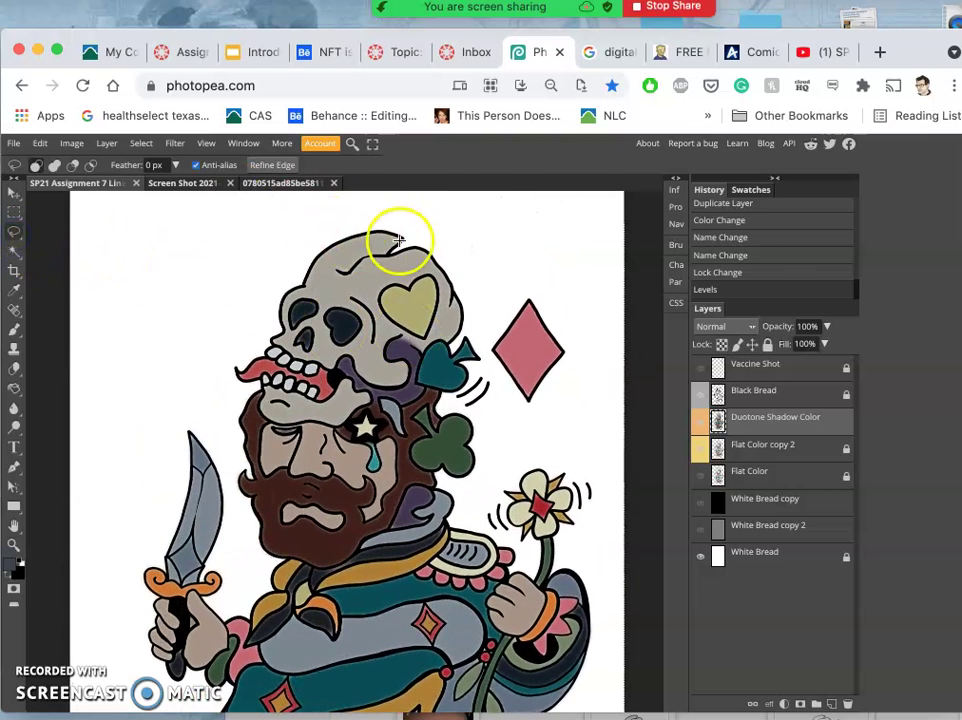
mouse_move(416, 243)
mouse_down()
mouse_move(371, 243)
mouse_move(320, 279)
mouse_up()
mouse_move(496, 296)
mouse_down()
mouse_move(469, 334)
mouse_move(442, 331)
mouse_move(382, 279)
mouse_move(322, 288)
mouse_up()
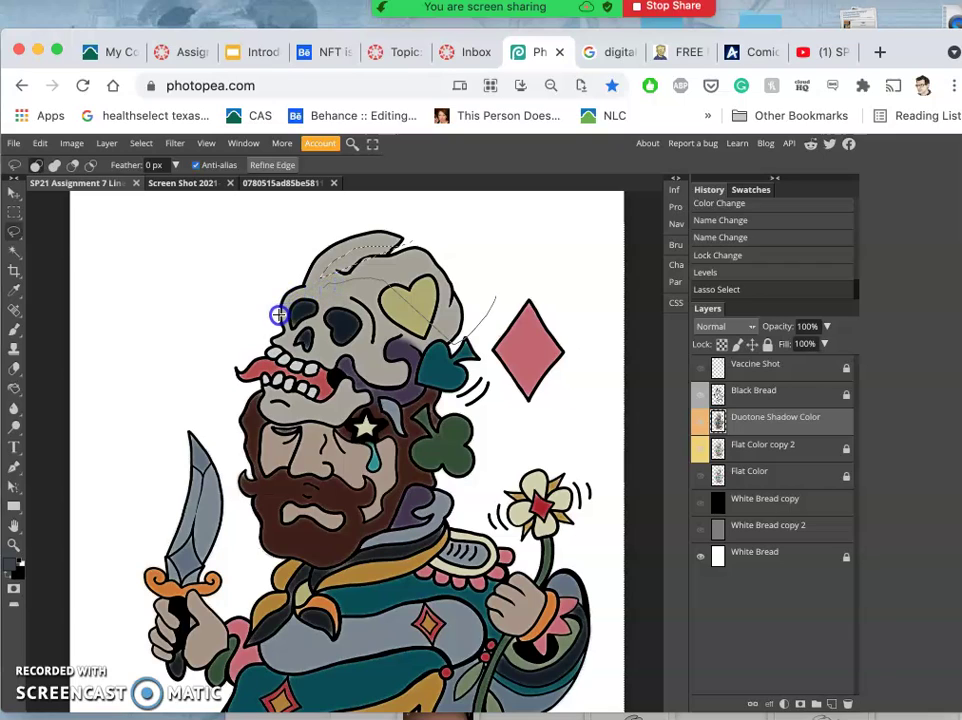
mouse_move(278, 323)
mouse_down()
mouse_move(273, 234)
mouse_move(393, 189)
mouse_move(490, 277)
mouse_move(496, 307)
mouse_up()
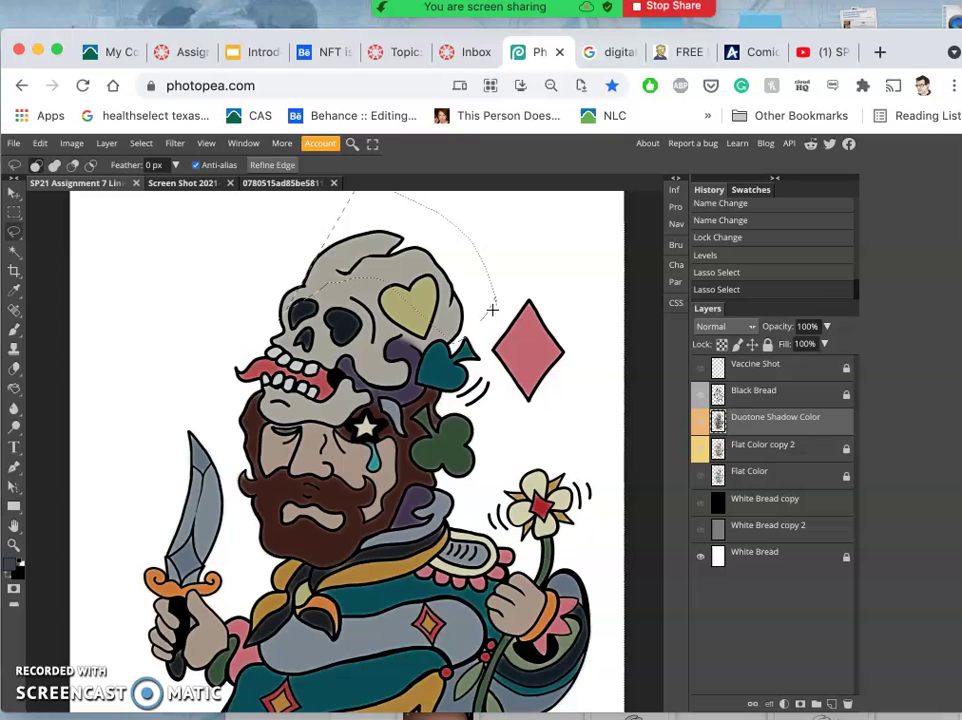
key(BackSpace)
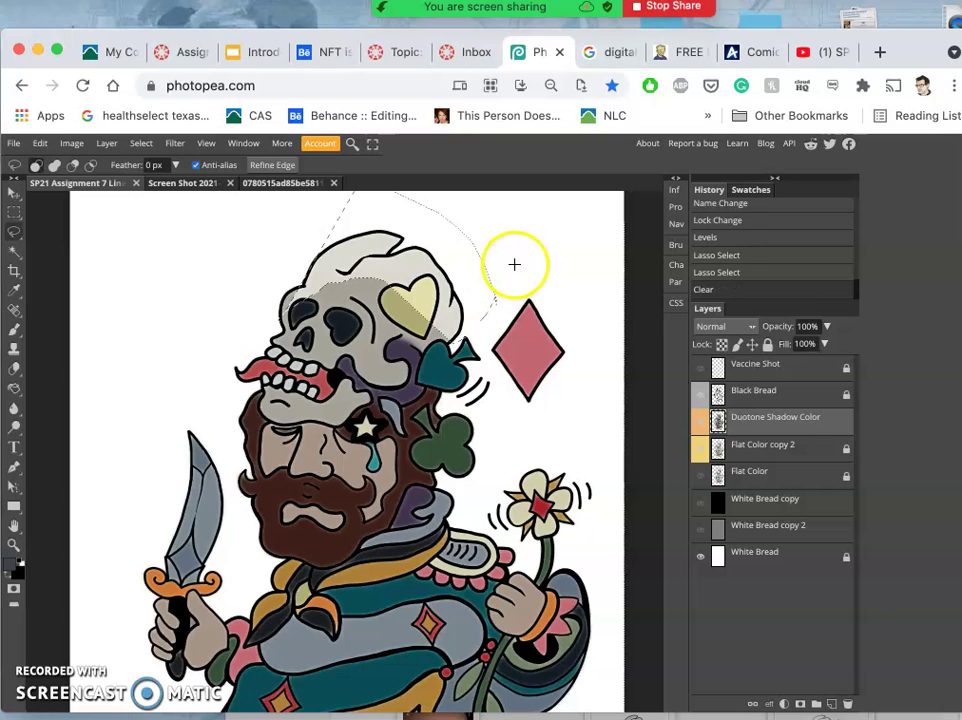
click(515, 264)
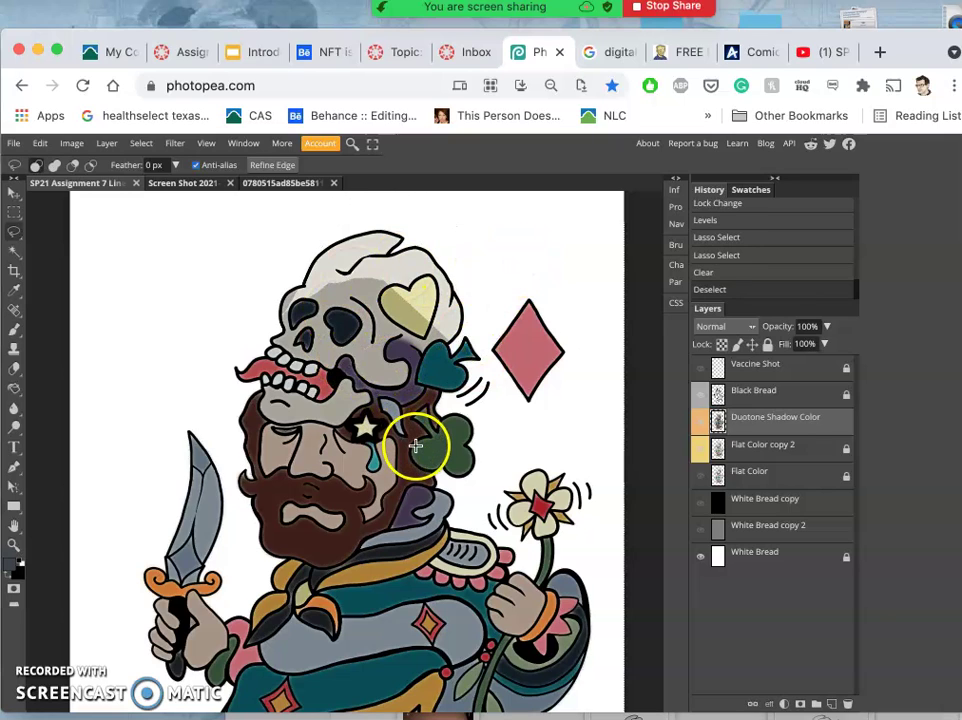
- Undo the clearing of the skull's upper part and drop the selection
key(super+z)
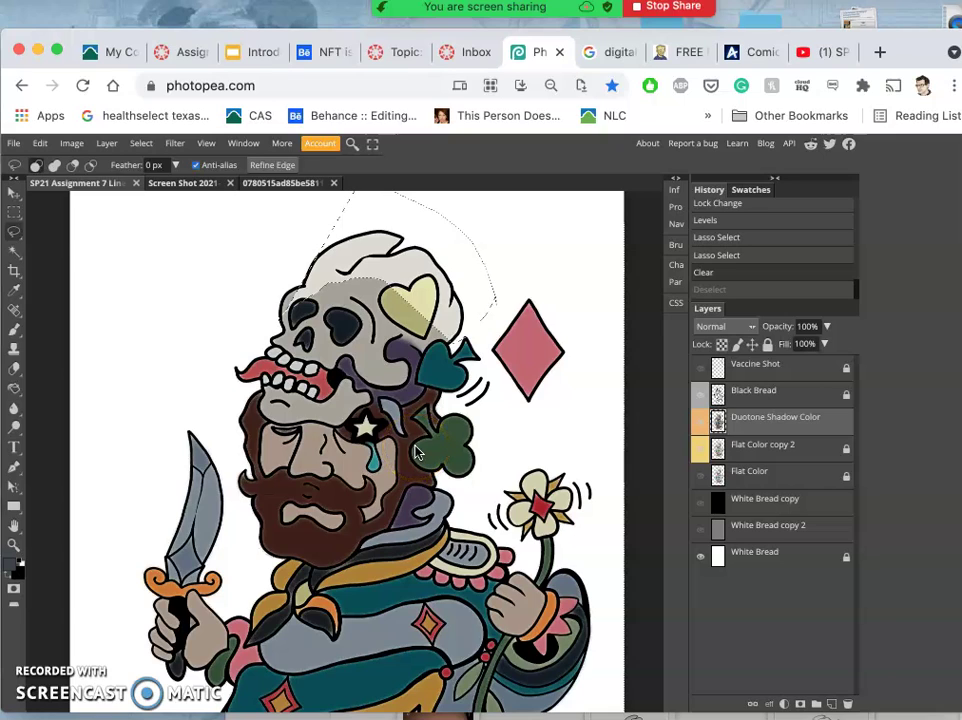
click(438, 451)
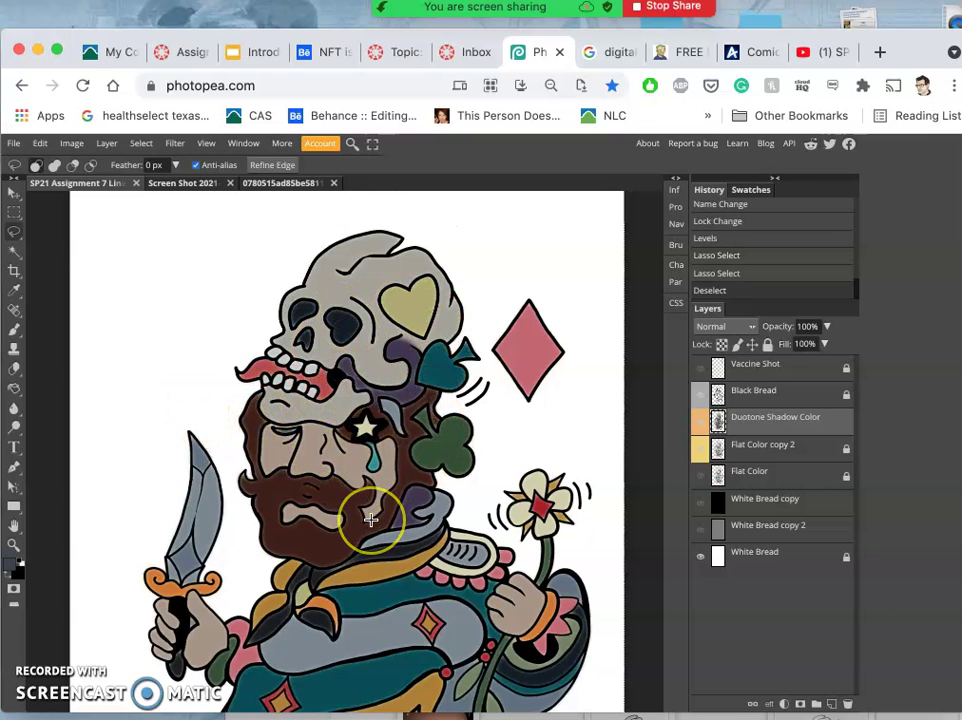
- Lasso the curved outer edge of the knife blade, clear it from the Duotone Shadow Color layer, and deselect
scroll(372, 518, down, 1)
scroll(370, 519, down, 5)
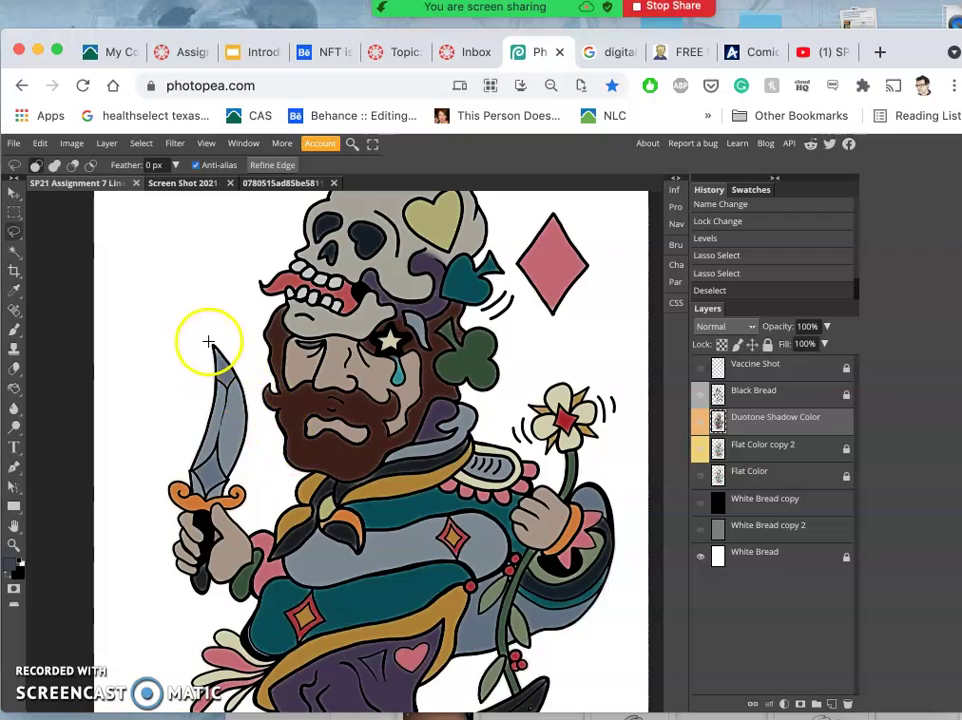
mouse_move(218, 337)
mouse_down()
mouse_move(235, 397)
mouse_move(227, 471)
mouse_up()
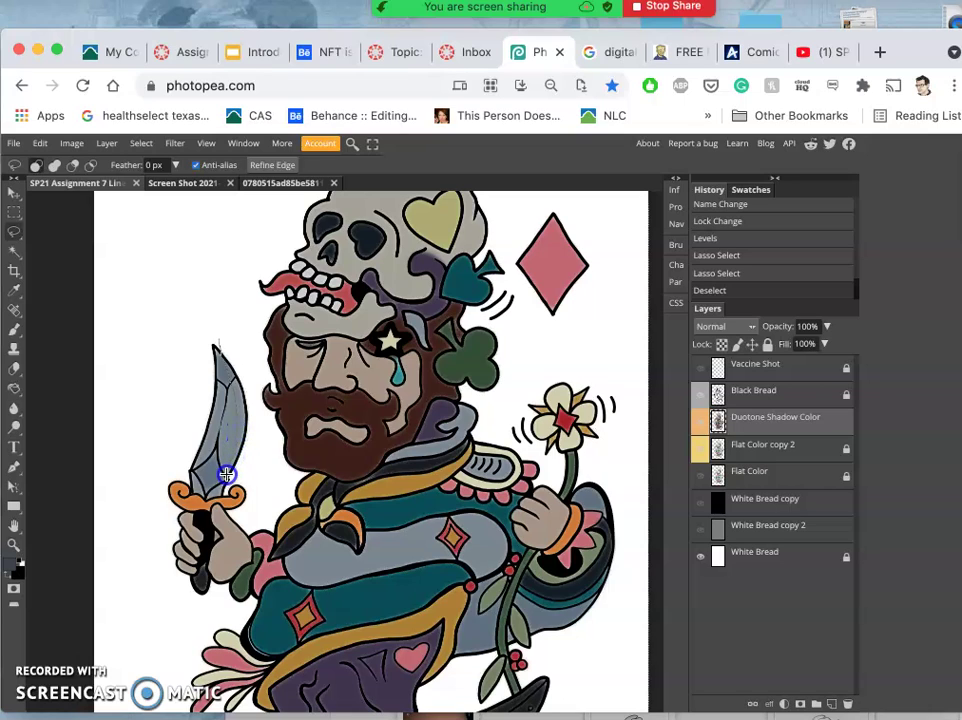
mouse_move(224, 496)
mouse_down()
mouse_move(257, 426)
mouse_move(222, 337)
mouse_up()
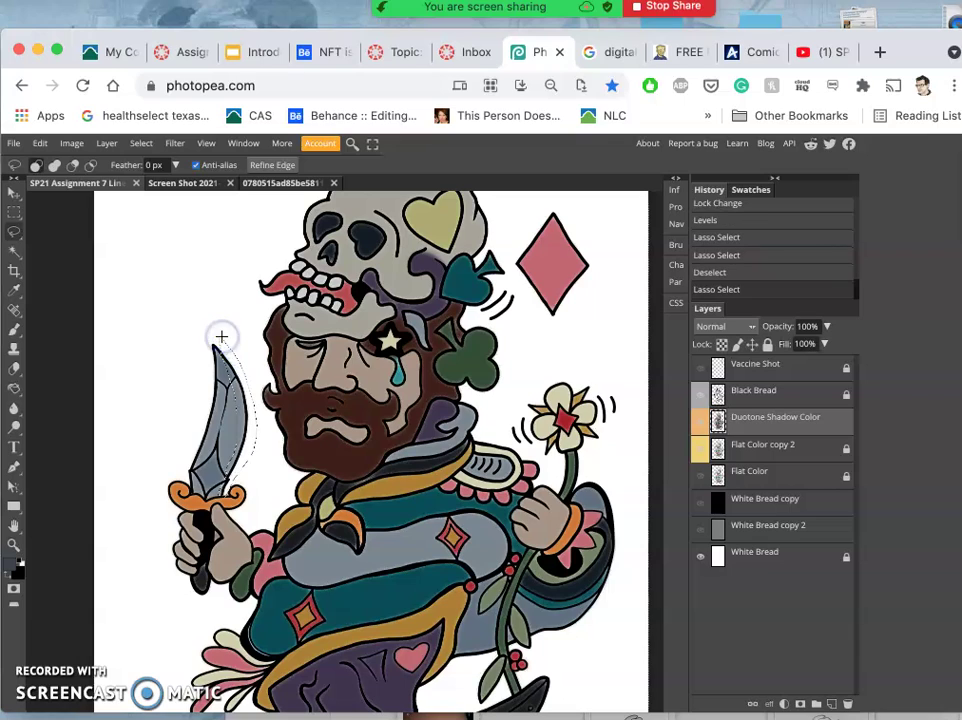
key(Delete)
click(204, 307)
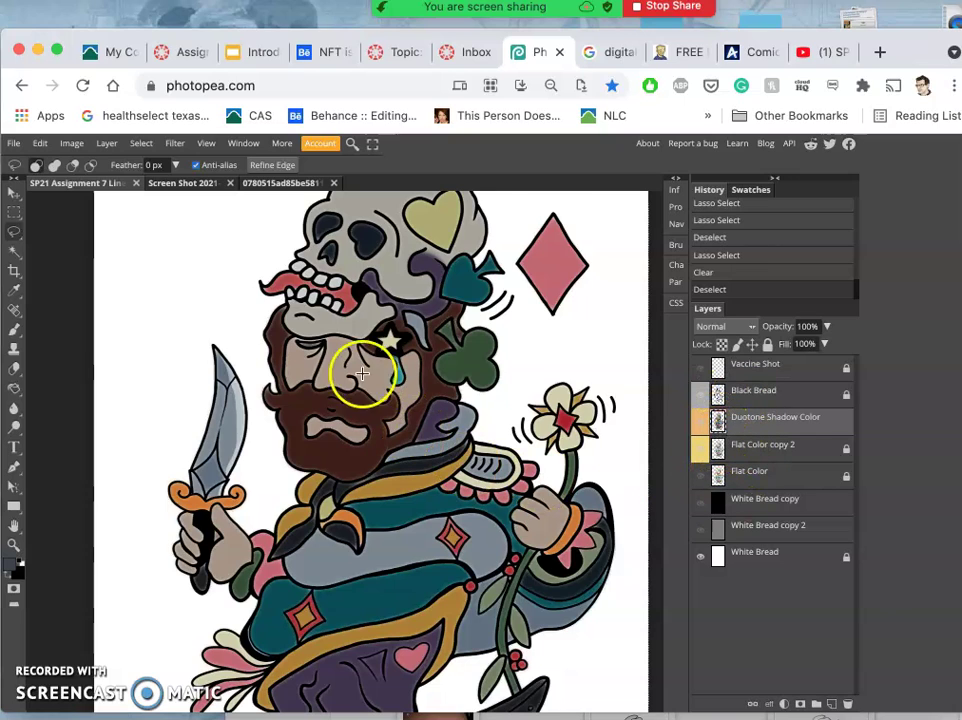
- Cut a highlight along the man's nose, from the bridge down to the tip, out of the shadow layer and deselect
drag(335, 342, 334, 360)
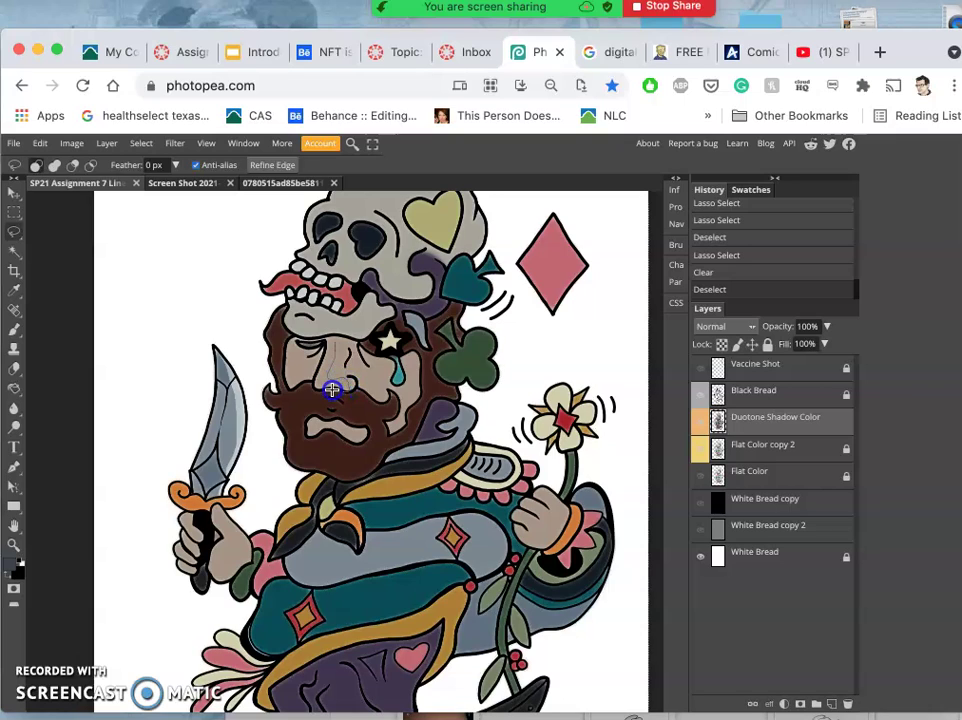
drag(317, 364, 332, 339)
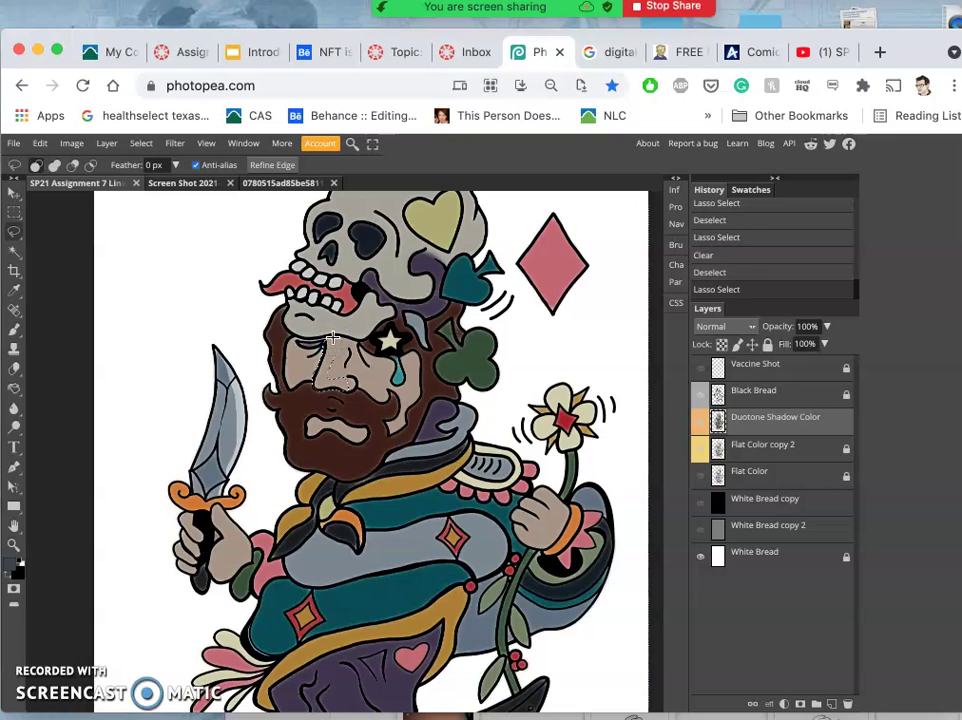
key(Delete)
key(ctrl+d)
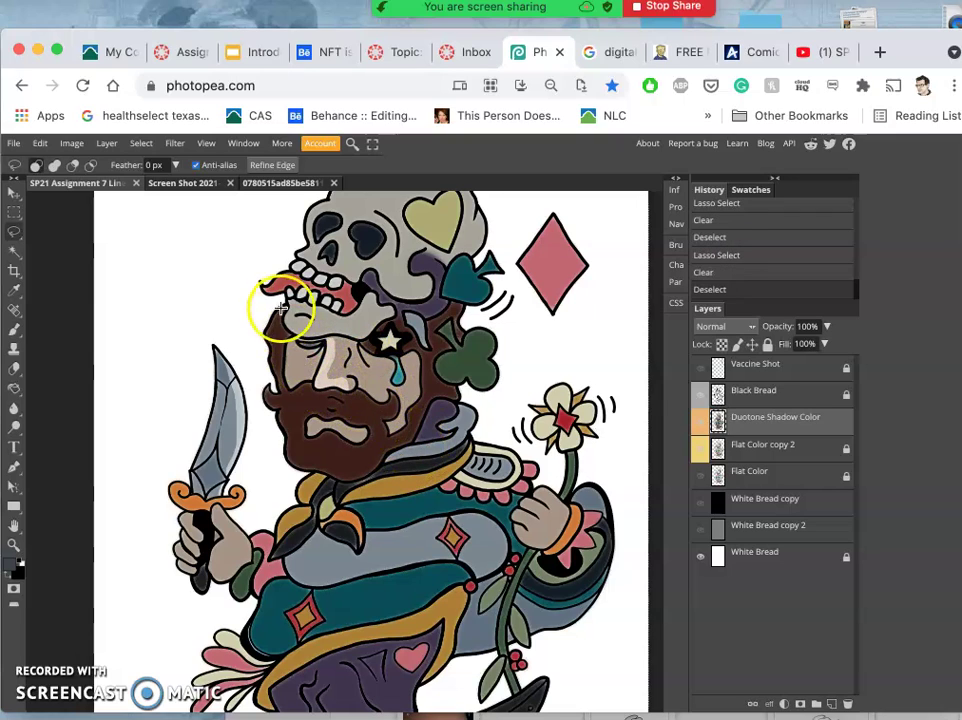
- Lasso the skull's front outline from the upper jaw over the brow to the cracked crown, and clear the shadow there
scroll(286, 303, up, 3)
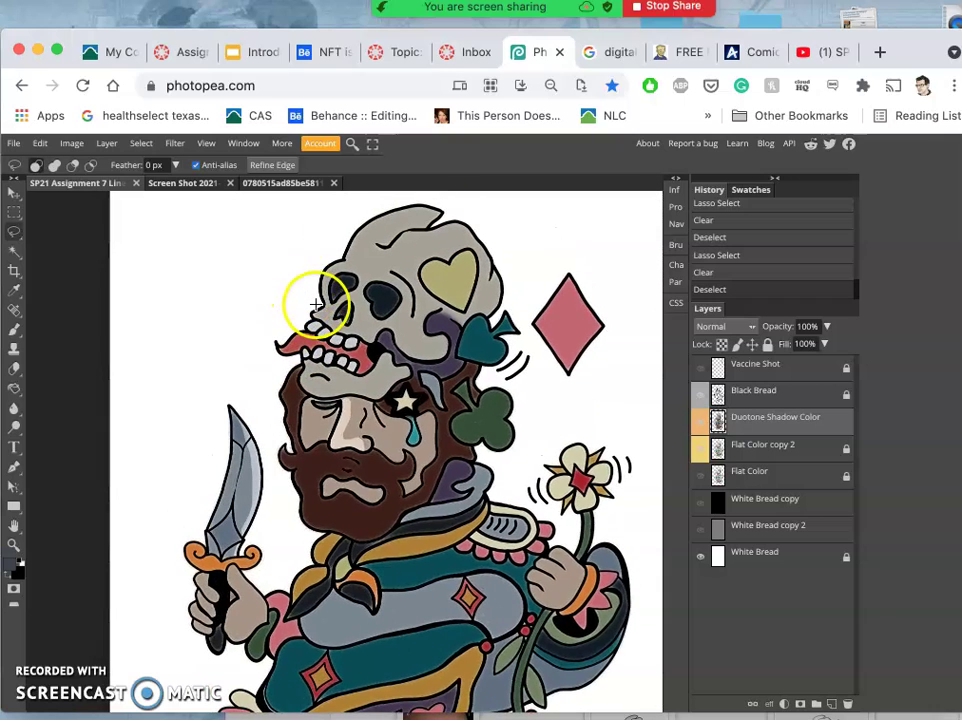
drag(316, 305, 322, 301)
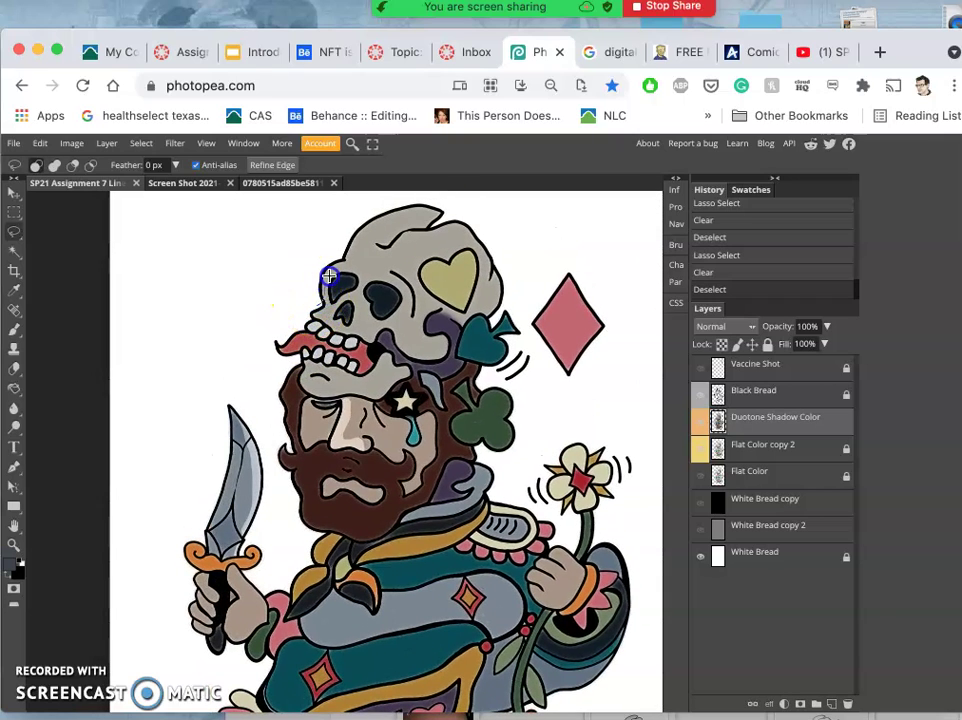
drag(357, 254, 371, 240)
mouse_move(430, 221)
mouse_down()
mouse_move(449, 213)
mouse_move(432, 195)
mouse_move(322, 240)
mouse_move(310, 295)
mouse_up()
- Clear a lassoed strip of shadow along the upper edge of the skull's red tongue and drop the selection
drag(273, 342, 284, 350)
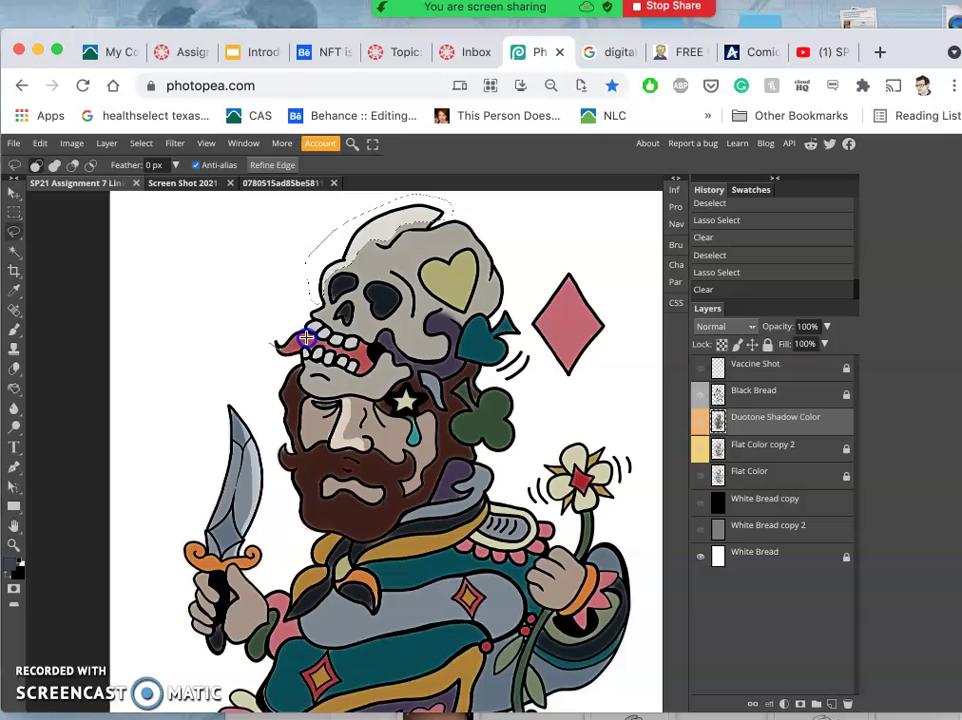
drag(299, 325, 268, 337)
key(Delete)
click(273, 305)
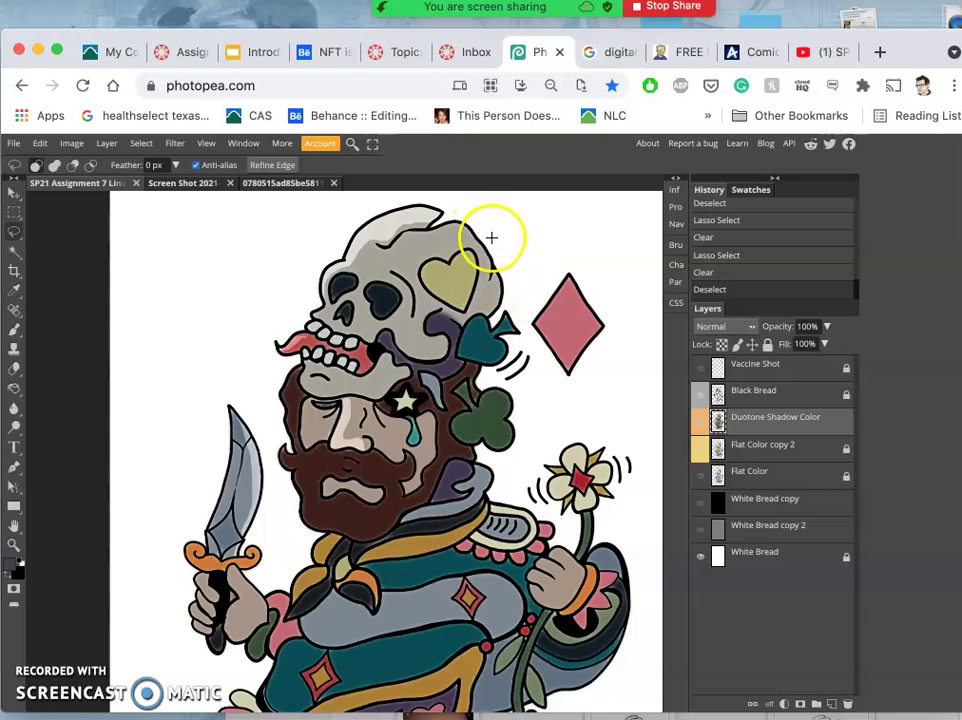
- Lasso a strip along the back edge of the skull behind the heart, clear its shadow, and deselect
drag(490, 238, 468, 229)
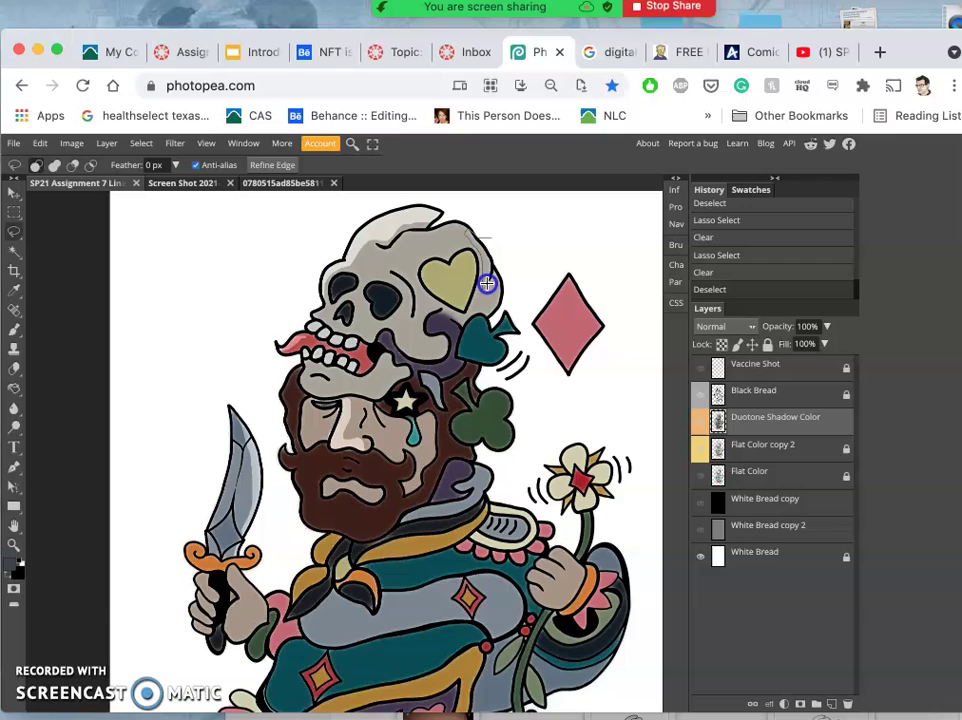
mouse_move(487, 283)
mouse_down()
mouse_move(489, 321)
mouse_move(500, 314)
mouse_move(509, 253)
mouse_up()
key(Delete)
click(532, 258)
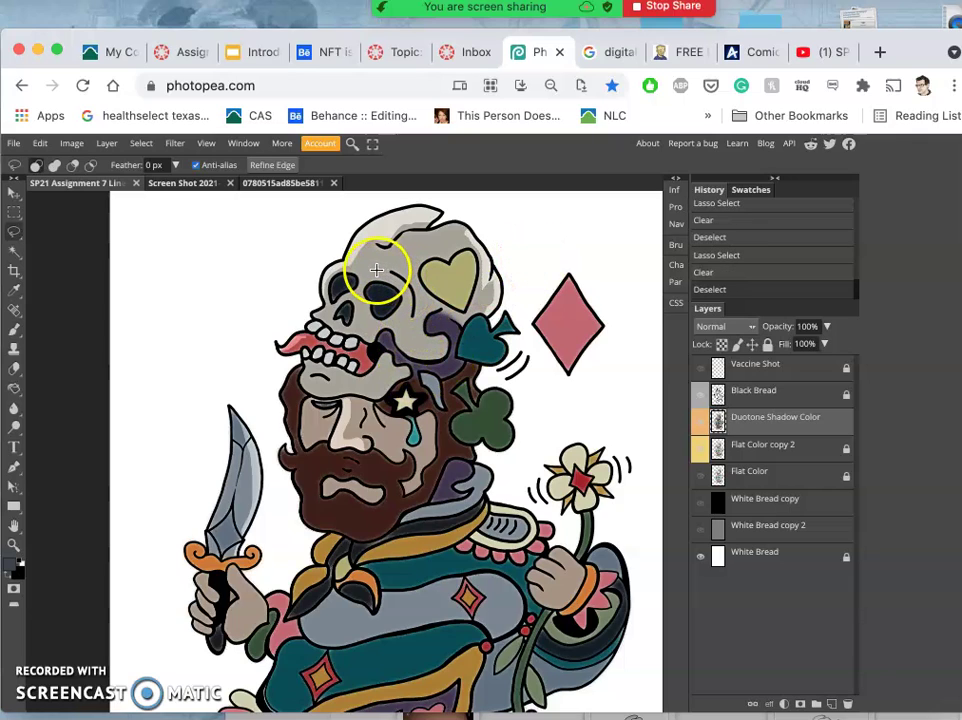
- Cut a highlight from the skull's forehead around the brow line beside the heart-shaped eye socket, then deselect
mouse_move(381, 269)
mouse_down()
mouse_move(403, 278)
mouse_move(413, 298)
mouse_move(413, 323)
mouse_move(400, 325)
mouse_up()
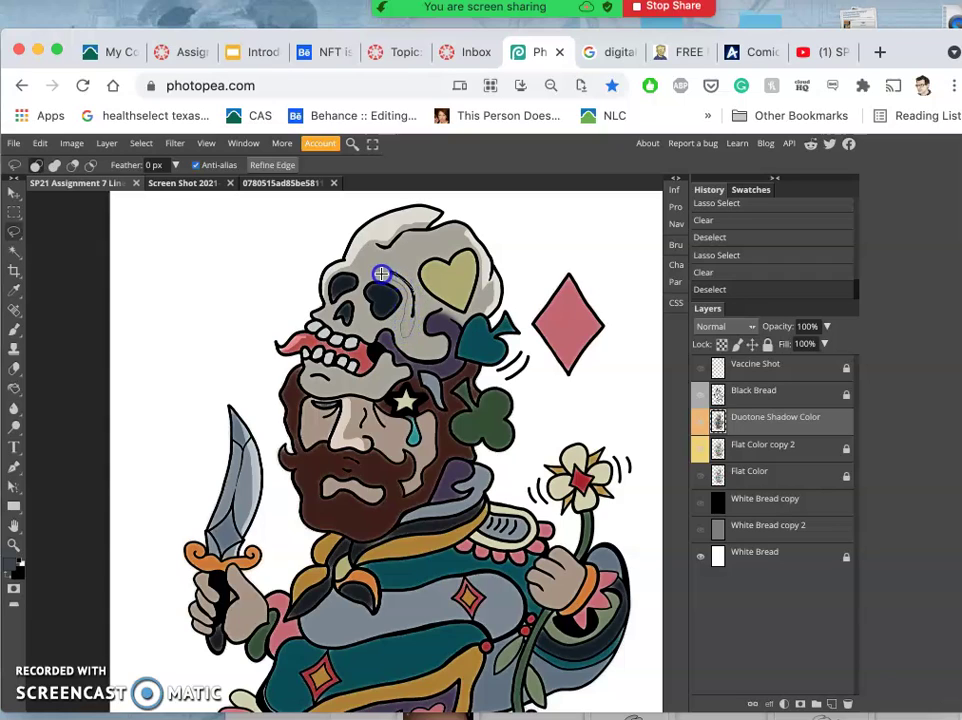
mouse_move(369, 274)
mouse_down()
mouse_move(402, 252)
mouse_move(383, 271)
mouse_move(415, 287)
mouse_up()
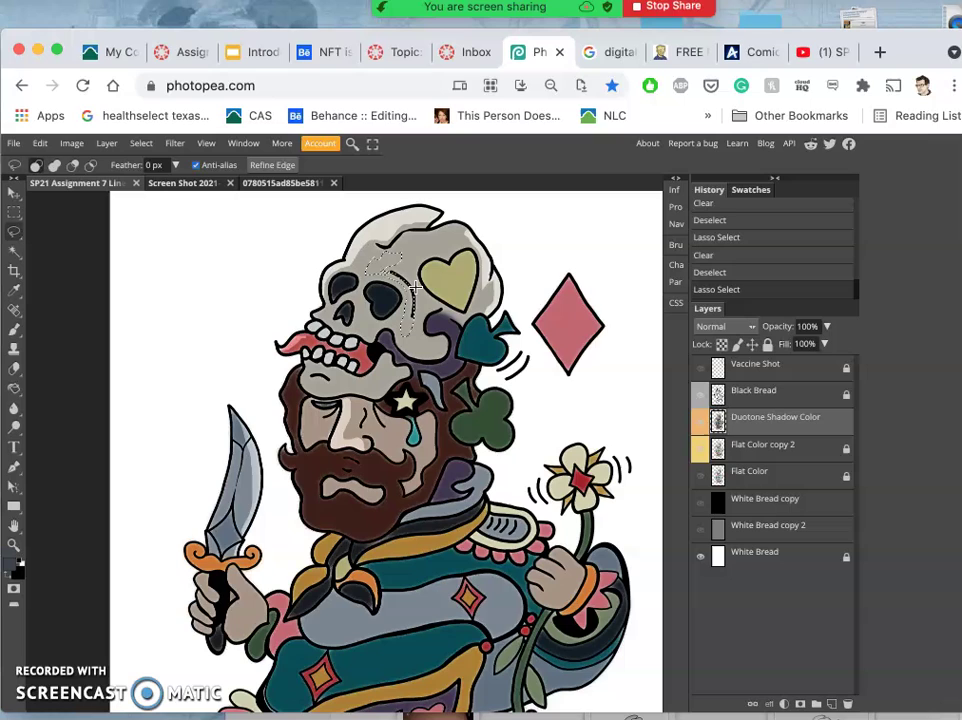
key(BackSpace)
click(524, 202)
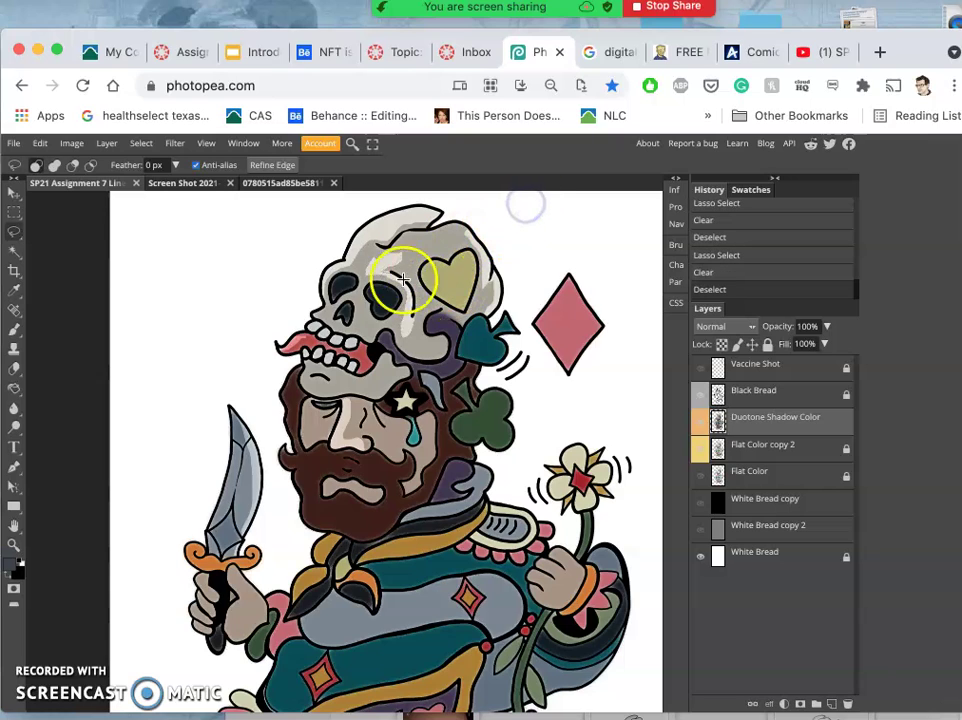
- Clear lassoed highlights below the skull's heart-shaped eye socket and on the rounded cheekbone, deselecting after each
mouse_move(362, 309)
mouse_down()
mouse_move(372, 332)
mouse_move(380, 323)
mouse_move(362, 310)
mouse_up()
key(Delete)
click(541, 210)
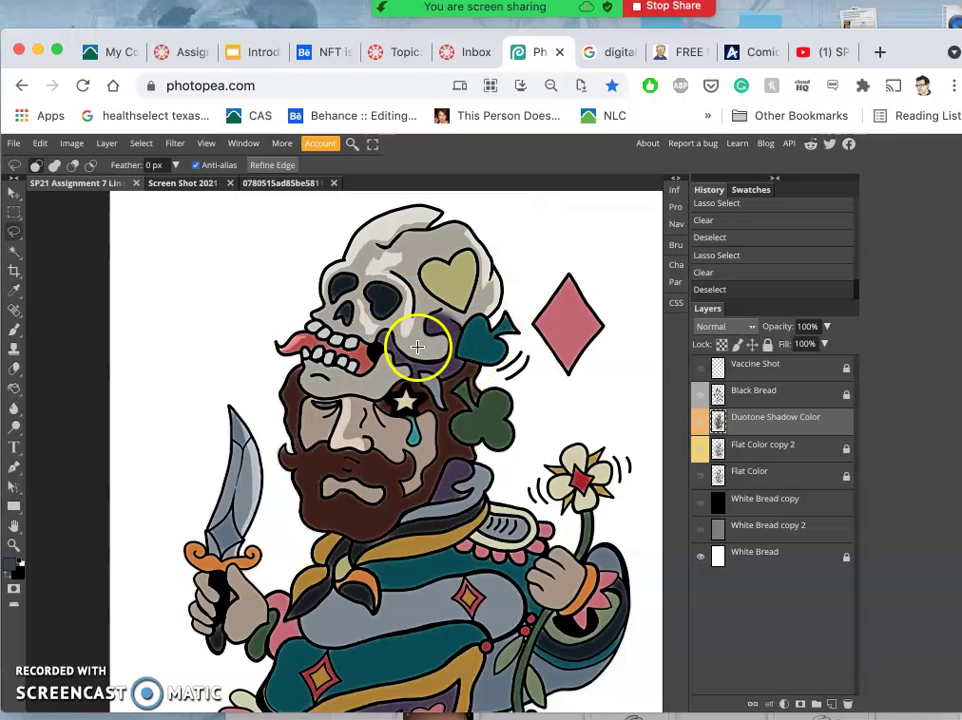
mouse_move(417, 346)
mouse_down()
mouse_move(432, 340)
mouse_move(417, 346)
mouse_up()
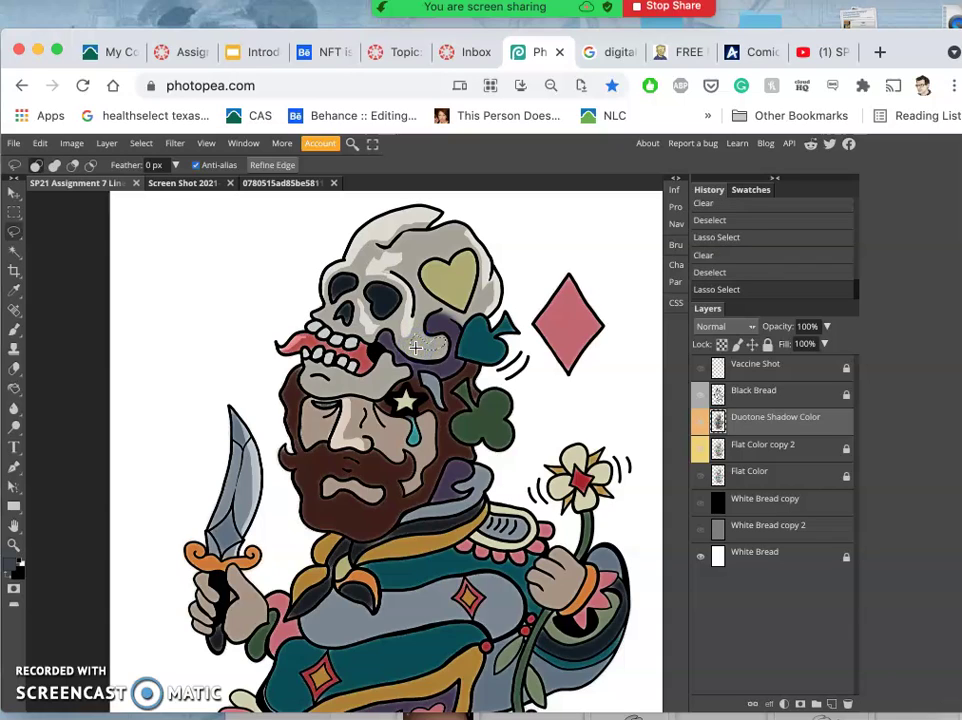
key(Delete)
click(549, 219)
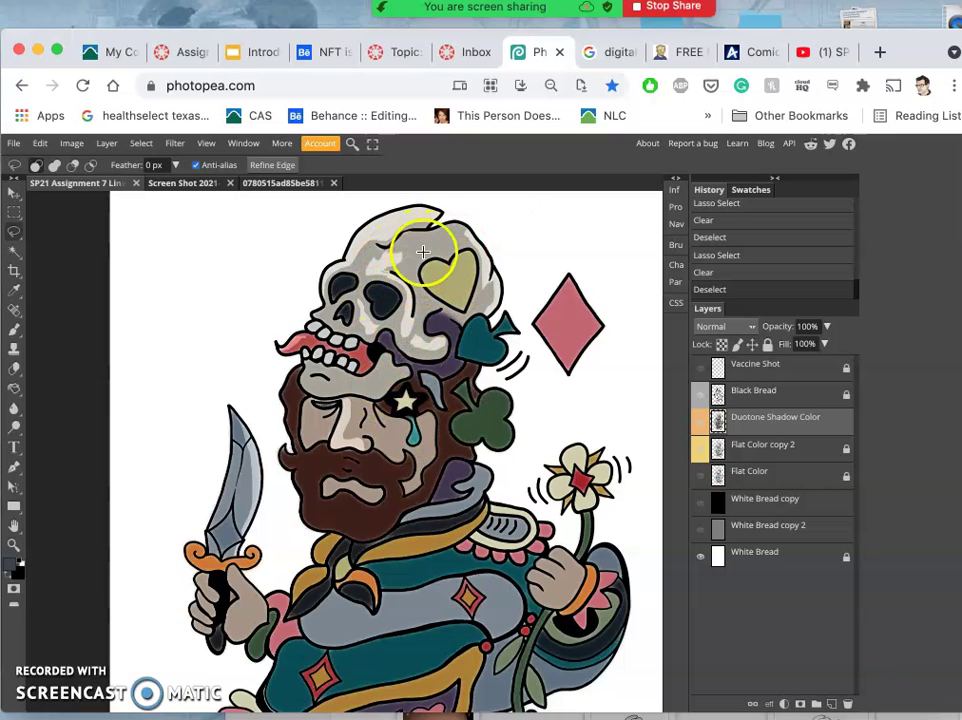
- Clear two lassoed highlight patches above the skull's yellow heart, one under the crack and one near the back edge
drag(420, 245, 439, 237)
drag(418, 248, 434, 252)
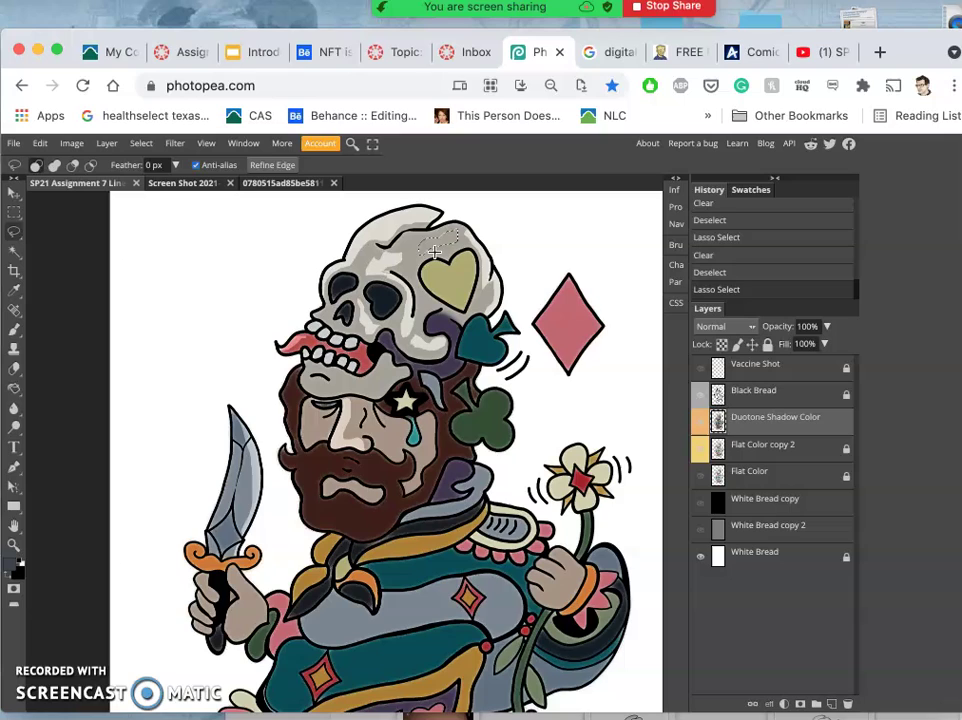
key(Delete)
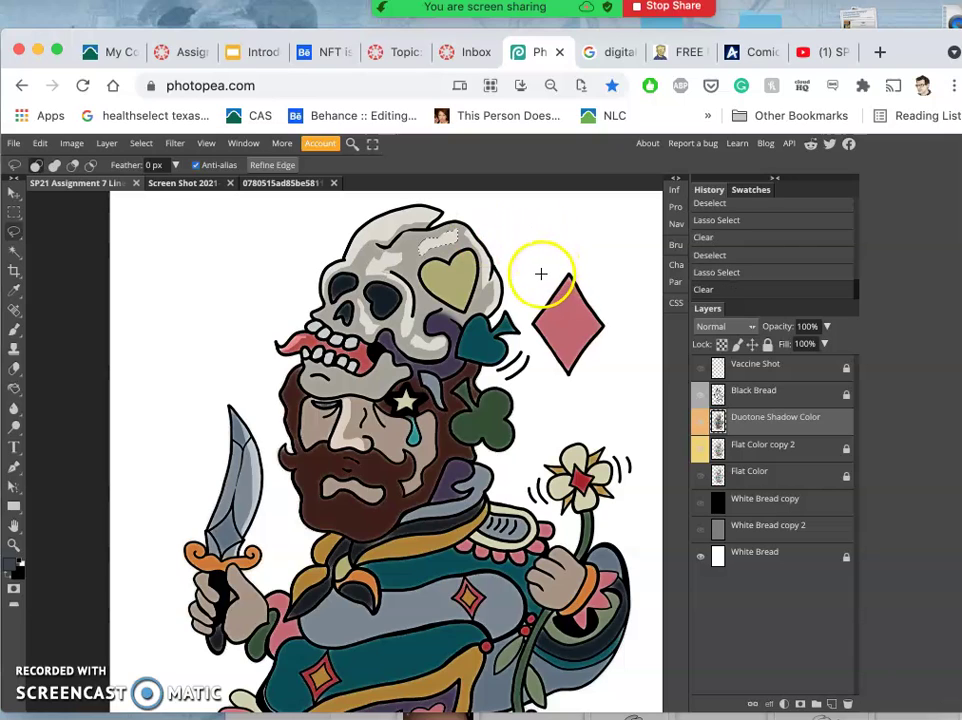
click(505, 214)
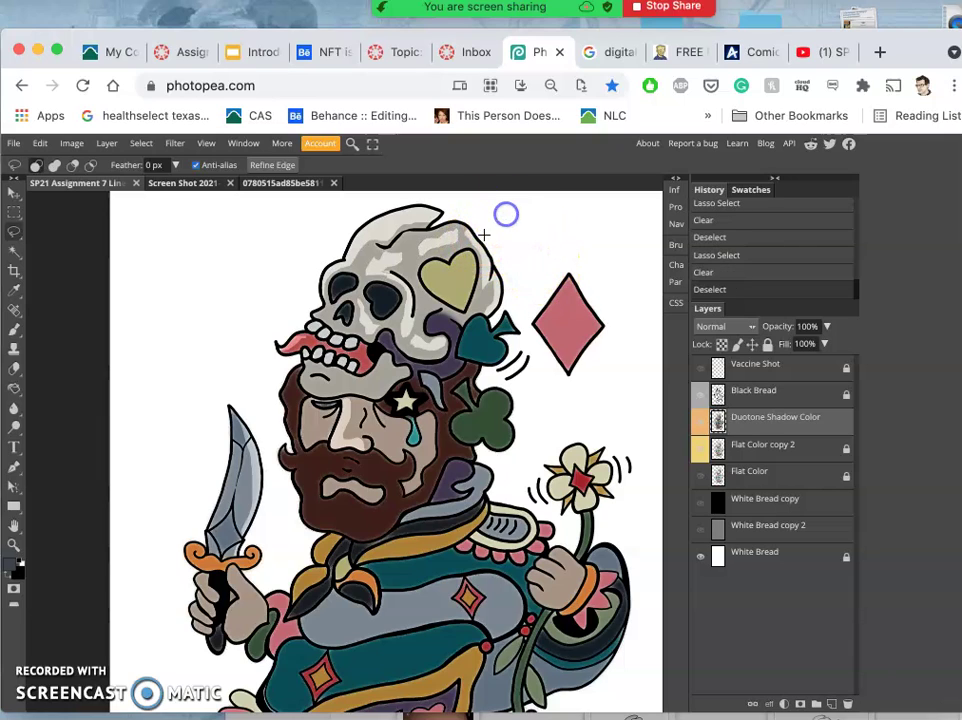
mouse_move(474, 243)
mouse_down()
mouse_move(456, 243)
mouse_move(478, 239)
mouse_up()
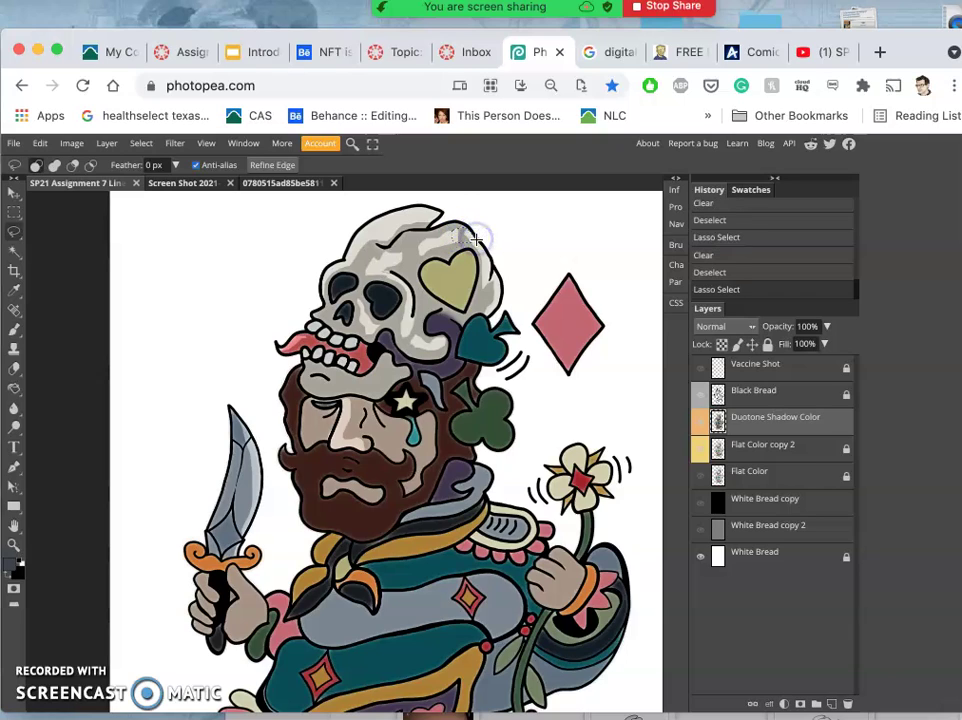
key(Delete)
click(511, 245)
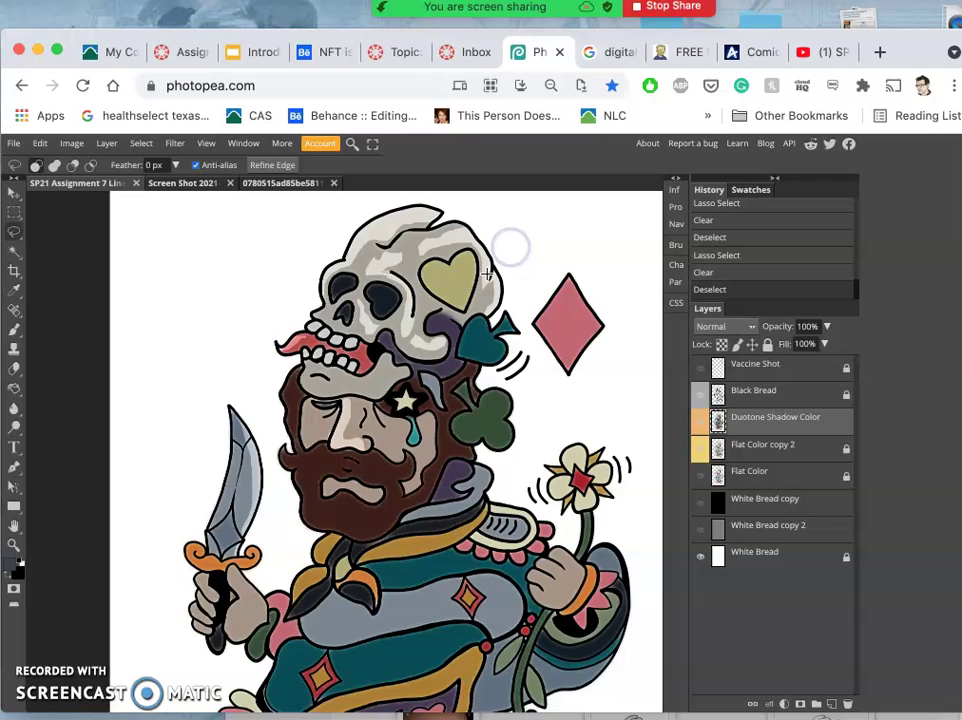
- Lasso the upper part of the yellow heart and the adjoining skull area behind it, clear the shadow, and deselect
mouse_move(476, 298)
mouse_down()
mouse_move(445, 277)
mouse_move(436, 253)
mouse_move(464, 238)
mouse_move(479, 239)
mouse_move(489, 273)
mouse_move(480, 300)
mouse_up()
key(Delete)
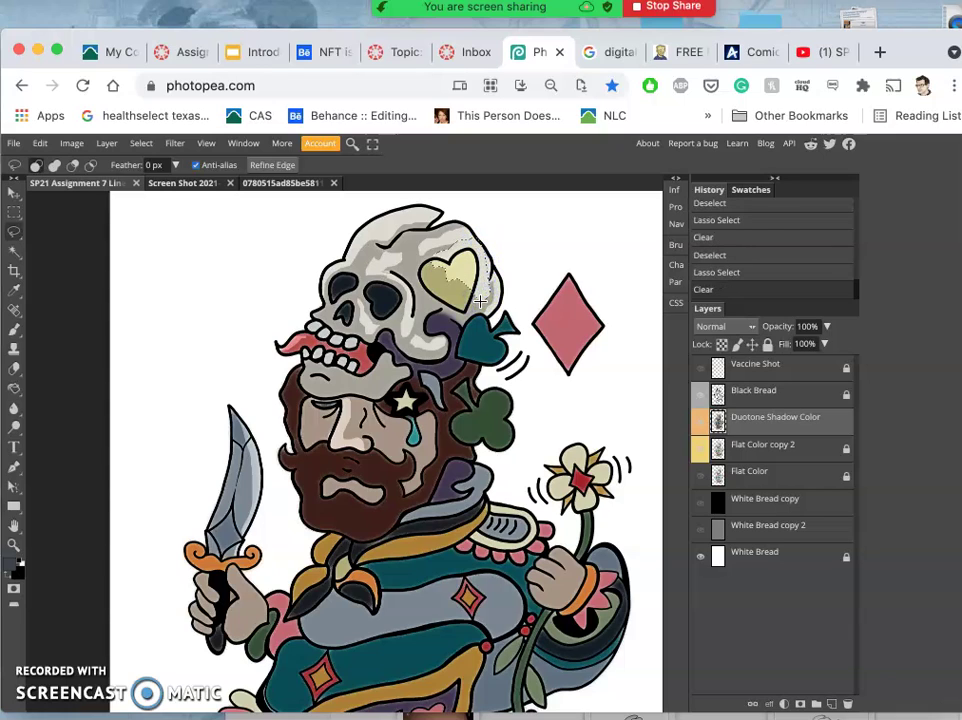
click(537, 236)
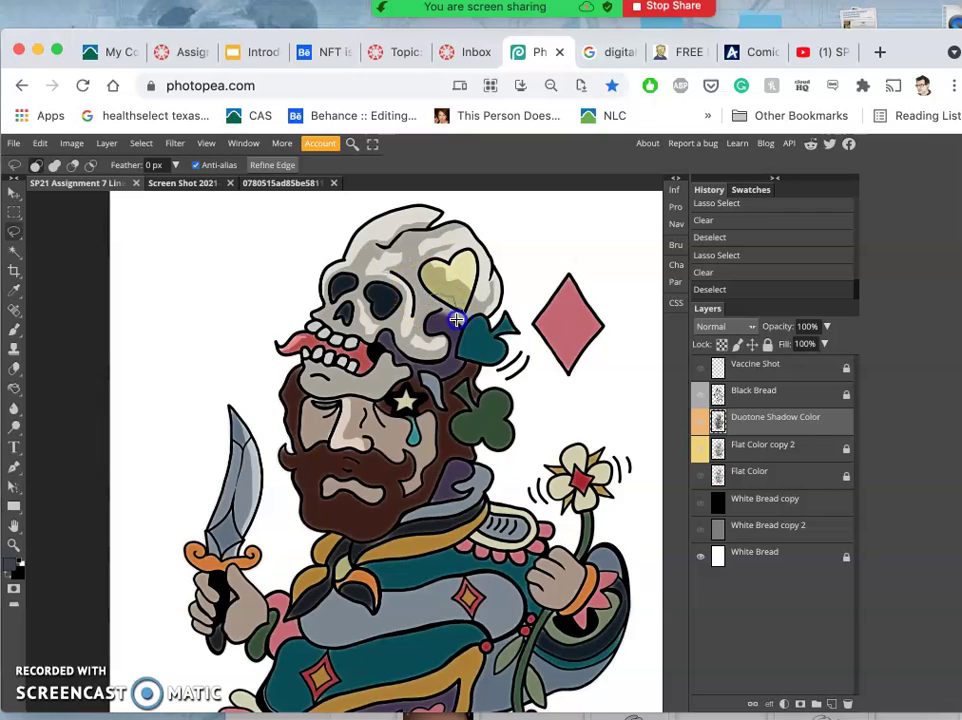
- Lasso the skull area just beneath the yellow heart, clear its shadow, and drop the selection
mouse_move(430, 309)
mouse_down()
mouse_move(450, 320)
mouse_move(465, 305)
mouse_move(428, 297)
mouse_up()
key(Delete)
click(541, 230)
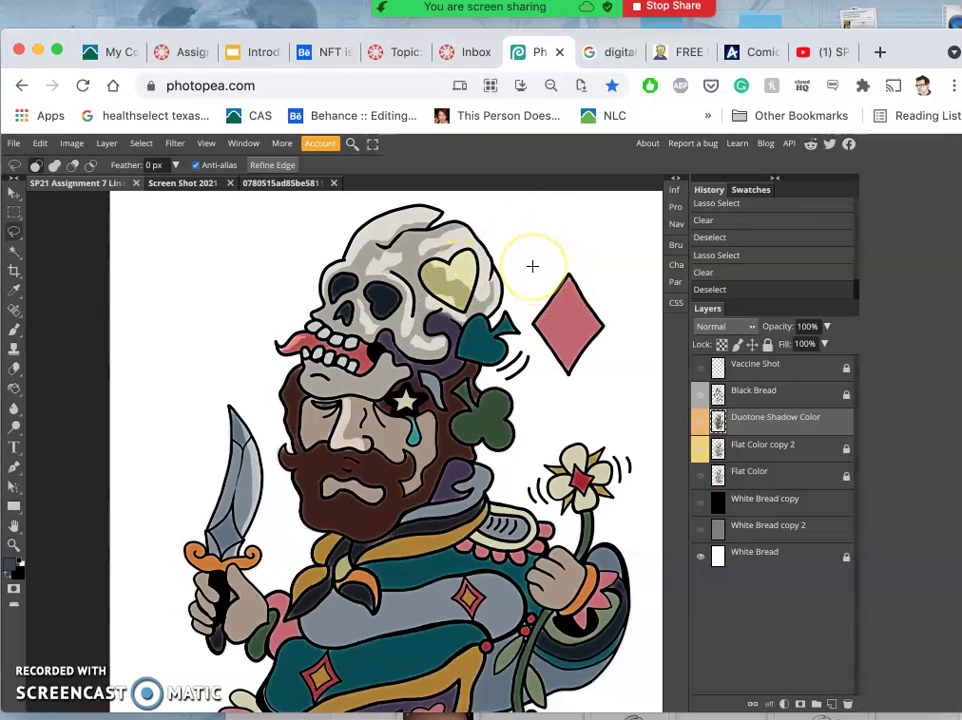
key(ctrl+z)
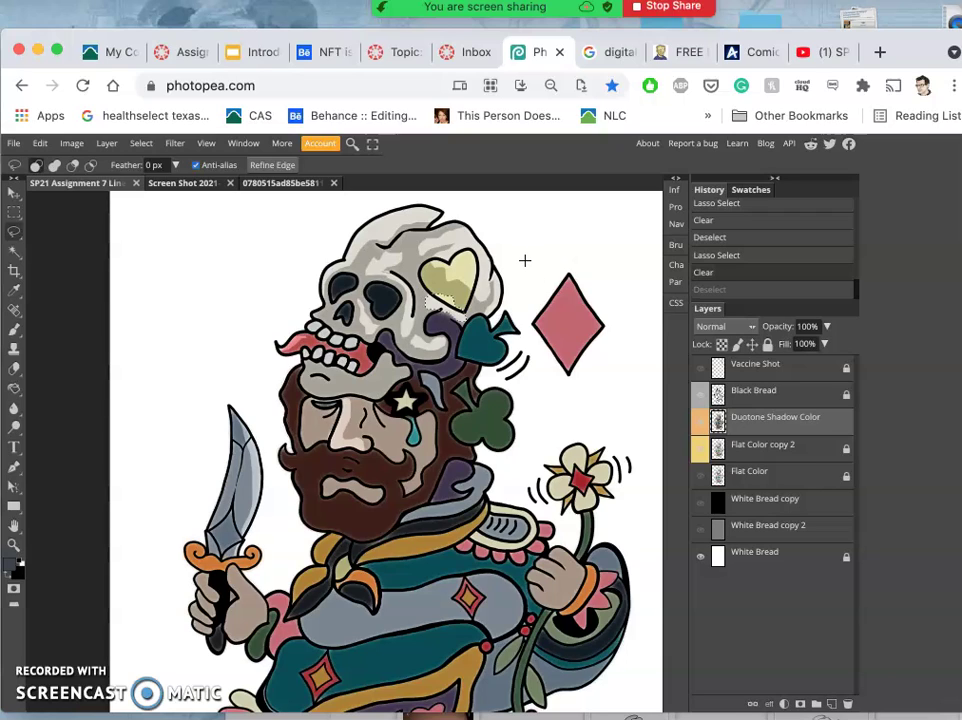
click(526, 263)
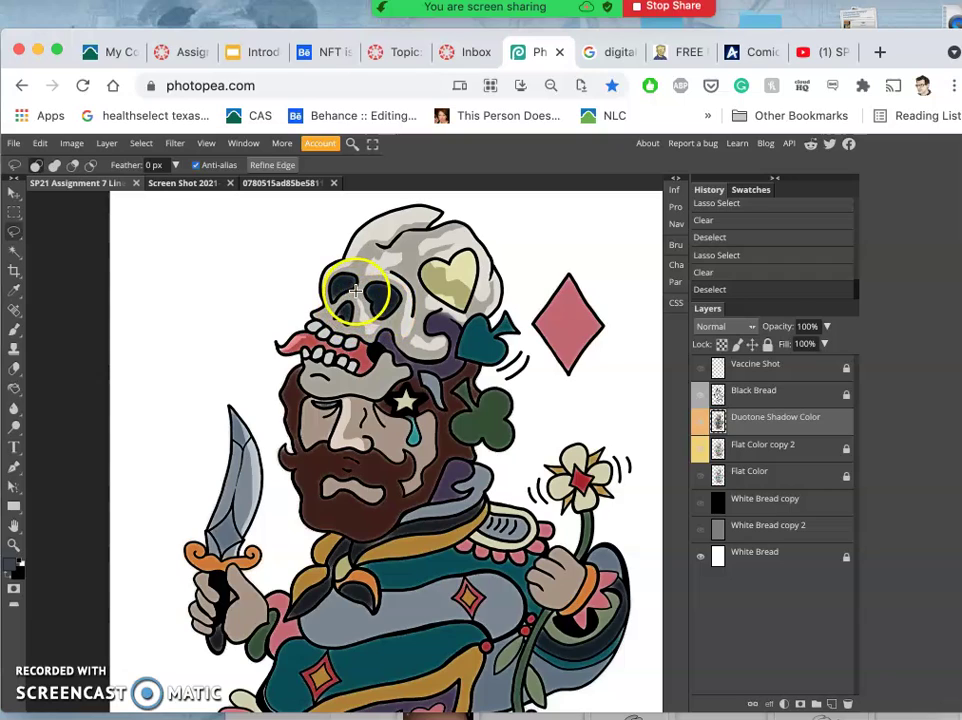
- Cut a highlight between the skull's eye sockets and nose cavity, down to the front of the upper jaw, and deselect
drag(354, 291, 351, 291)
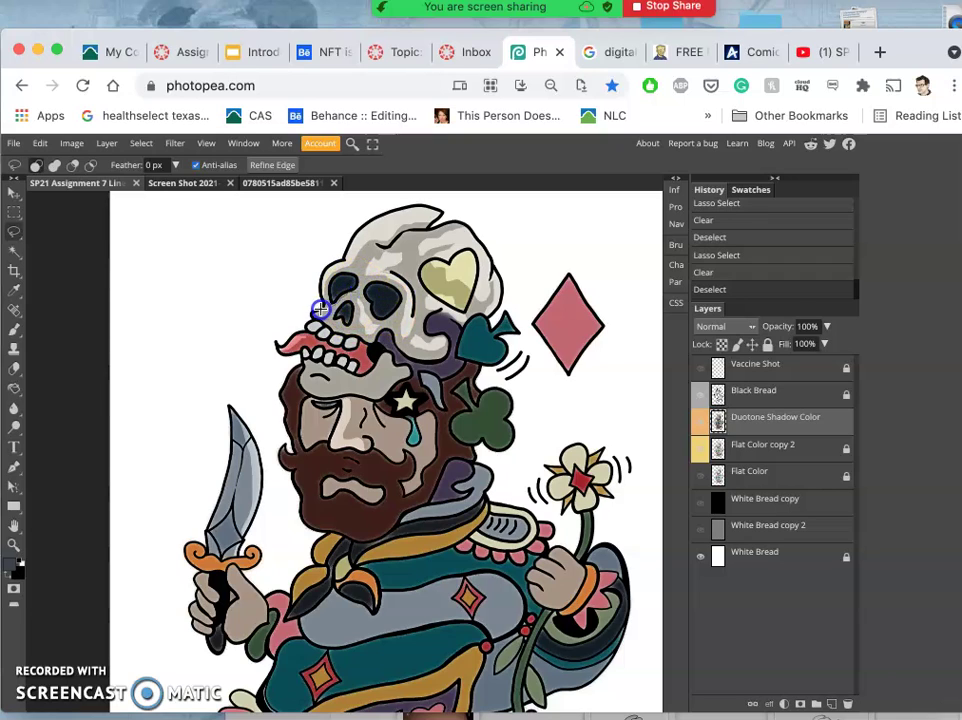
drag(331, 319, 359, 295)
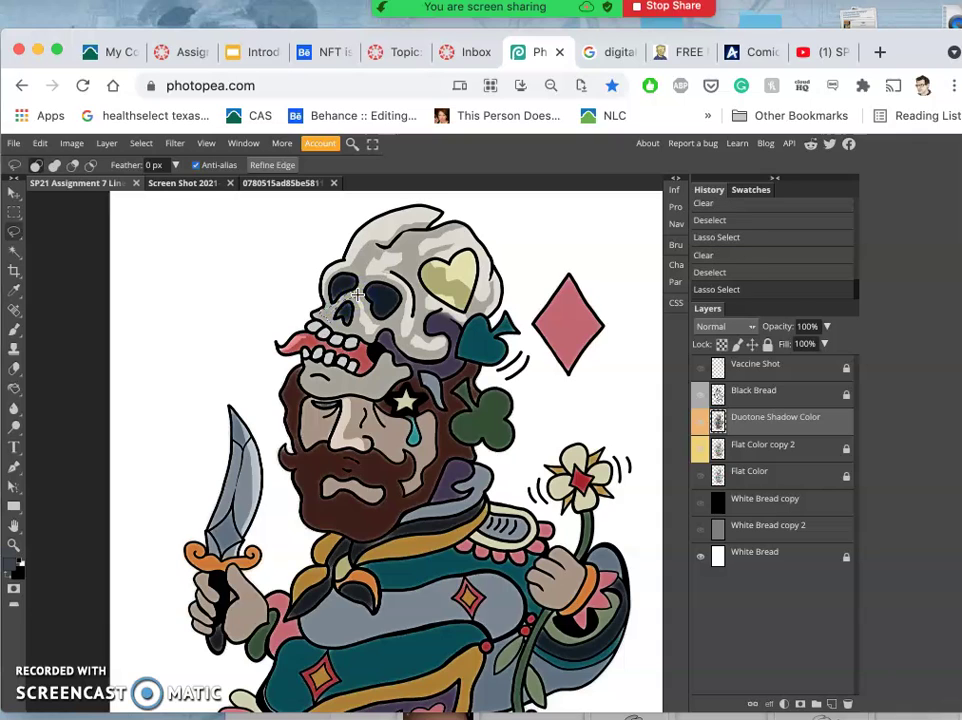
key(Delete)
click(538, 428)
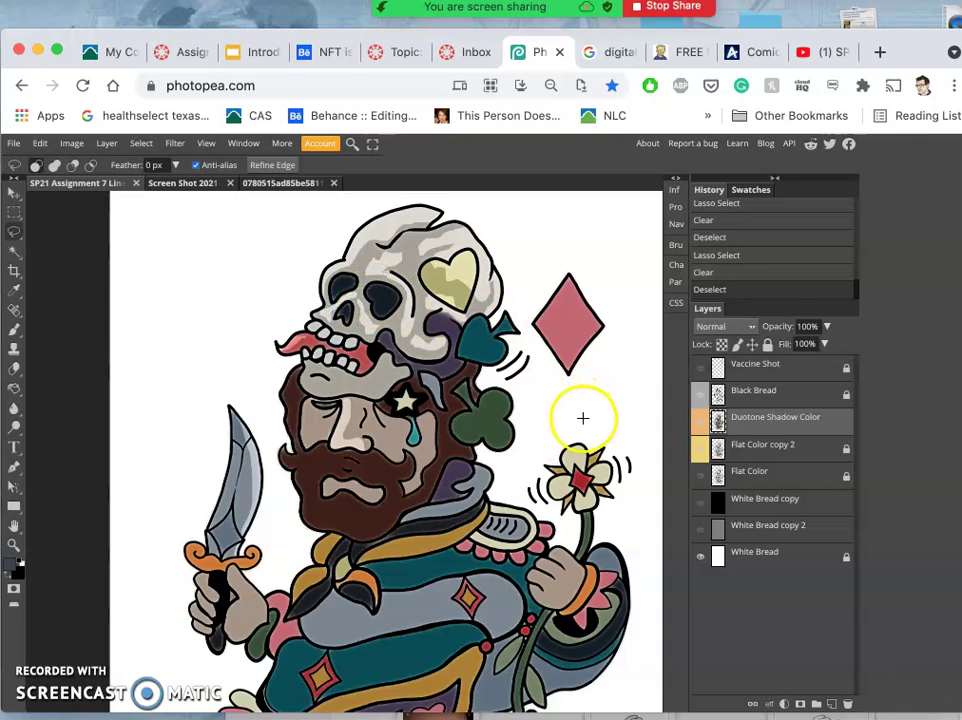
- Lasso a band along the skull's lower jaw beneath the teeth, clear it from the shadow layer, and deselect
scroll(576, 434, down, 3)
scroll(576, 434, left, 2)
scroll(580, 433, down, 1)
scroll(580, 433, left, 1)
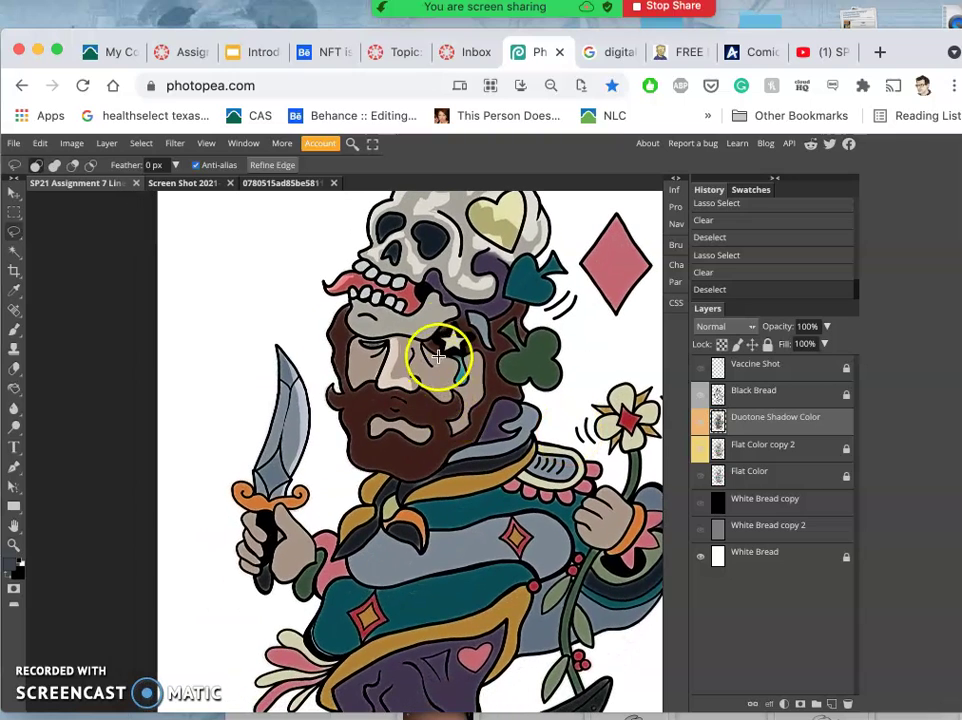
mouse_move(438, 307)
mouse_down()
mouse_move(401, 319)
mouse_move(367, 310)
mouse_move(420, 330)
mouse_move(432, 306)
mouse_up()
key(Delete)
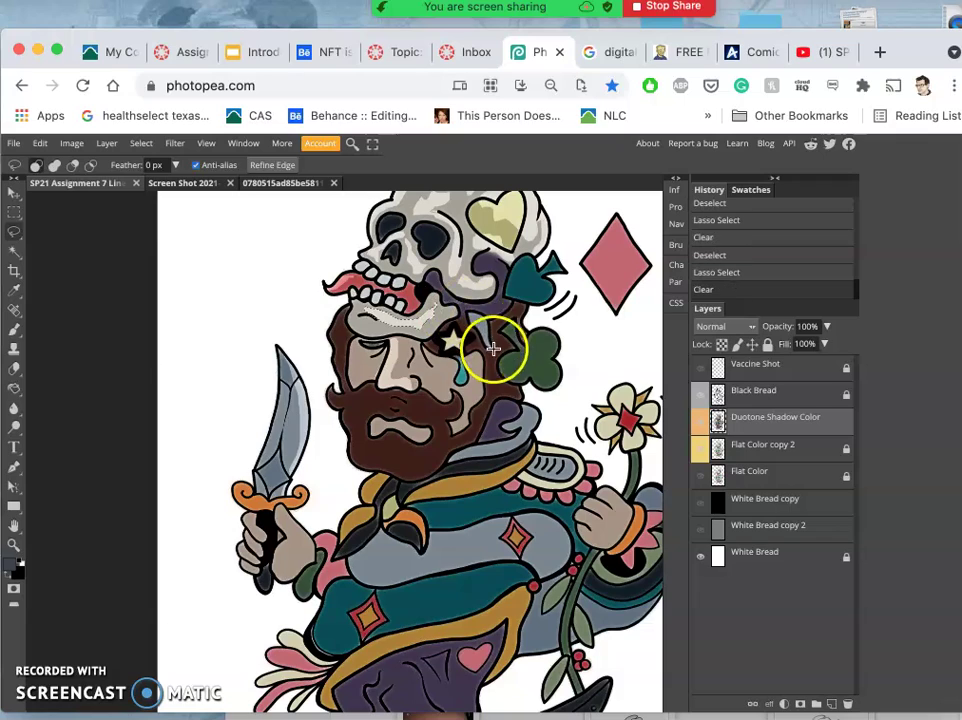
click(603, 337)
scroll(575, 340, up, 3)
scroll(575, 340, right, 3)
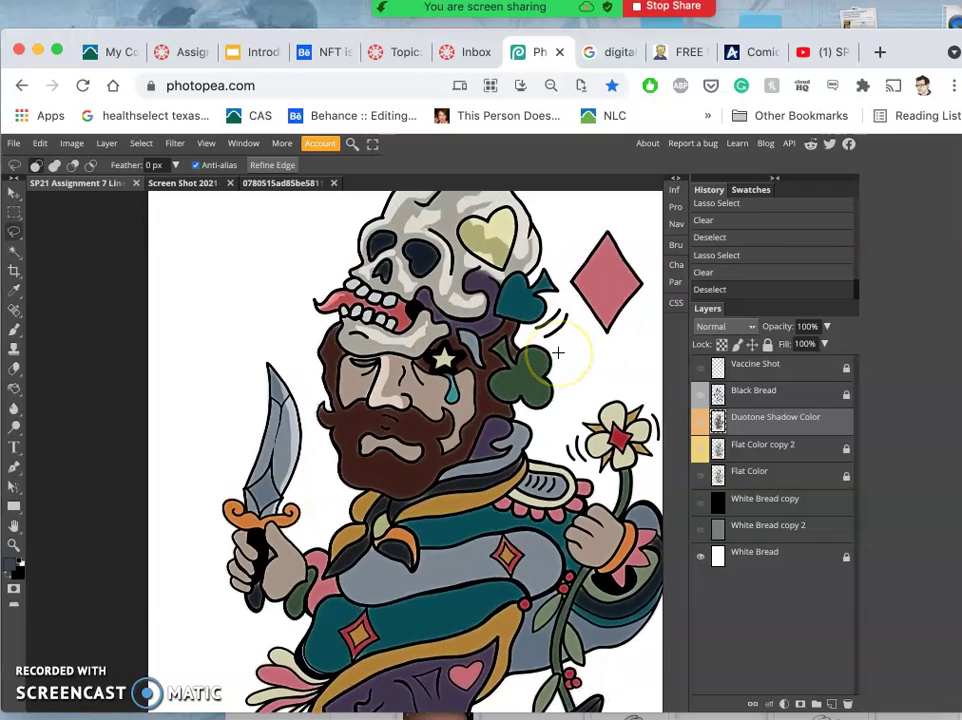
scroll(557, 352, down, 3)
scroll(557, 352, right, 1)
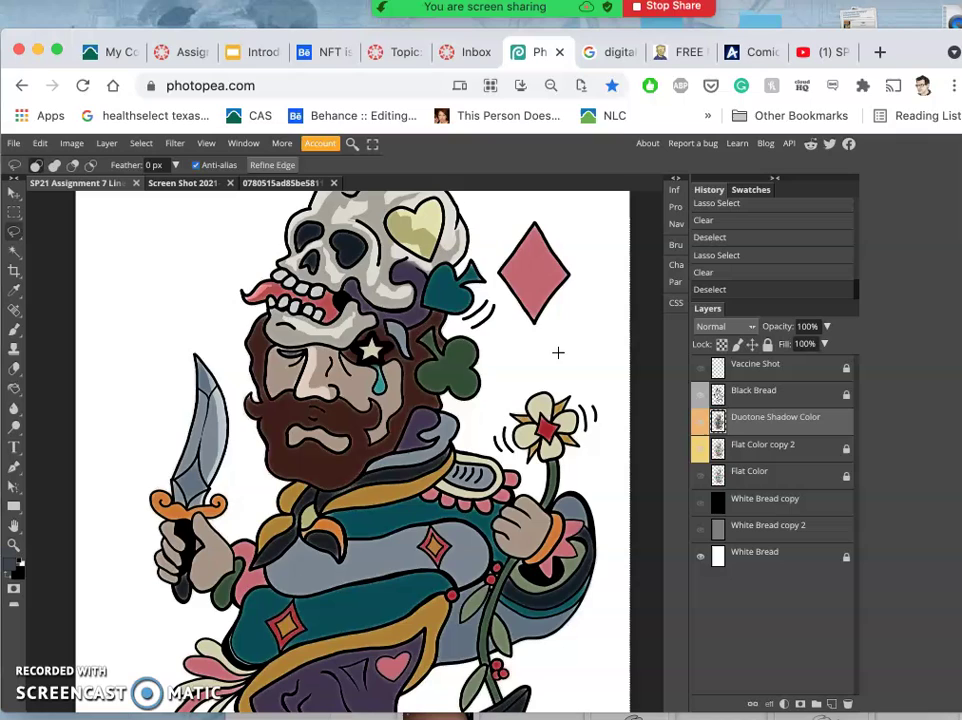
- Lasso a small patch on the cheek beneath the closed eye, clear it from the shadow layer, and deselect
drag(352, 330, 283, 355)
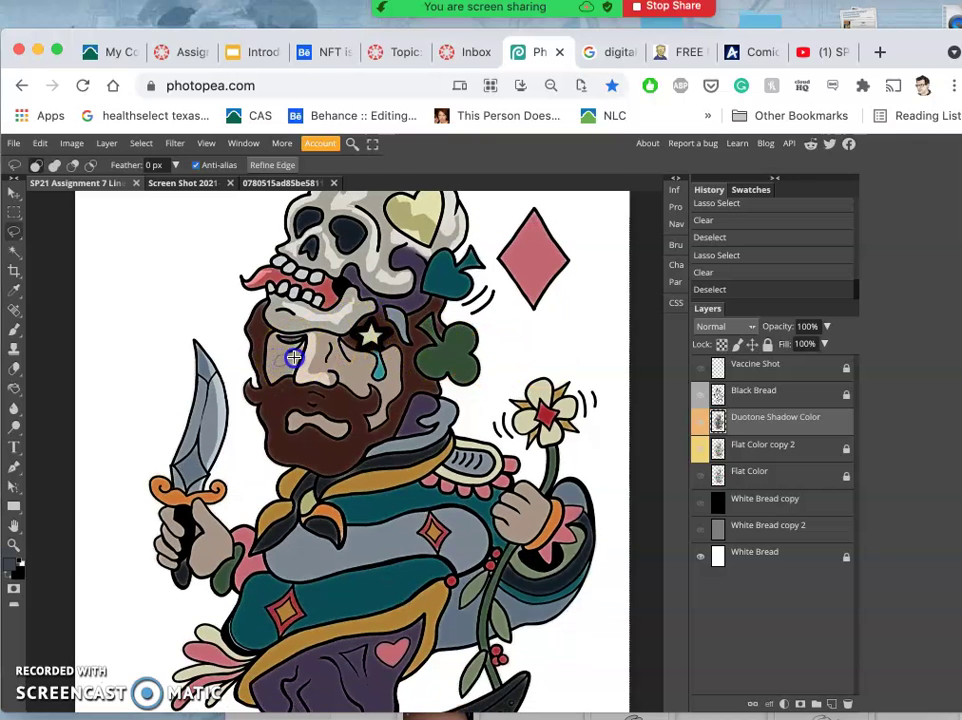
drag(298, 352, 300, 348)
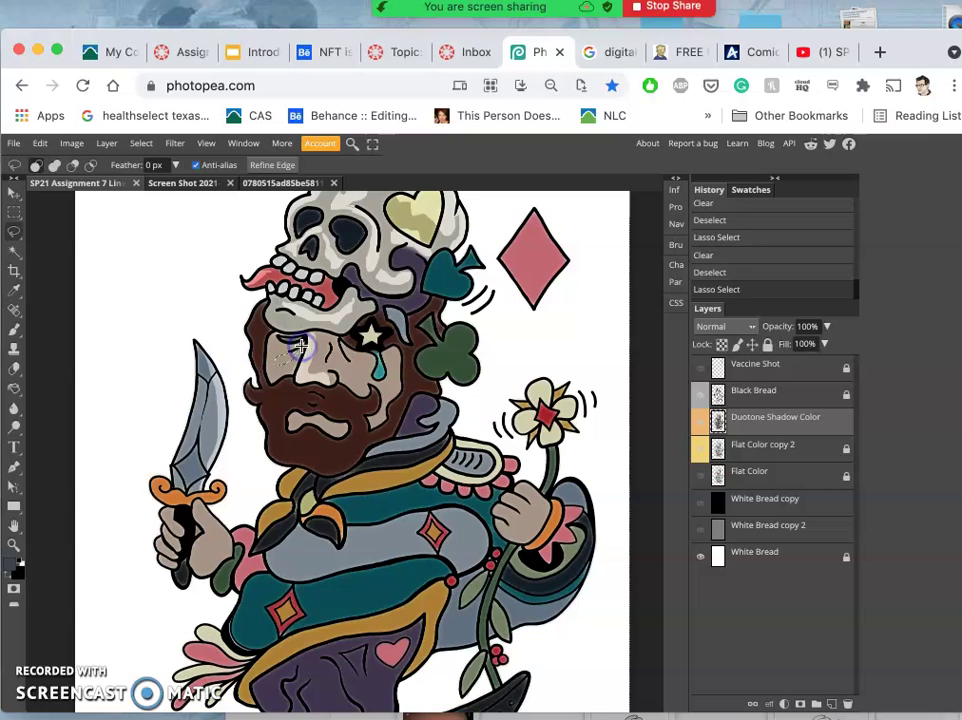
key(Delete)
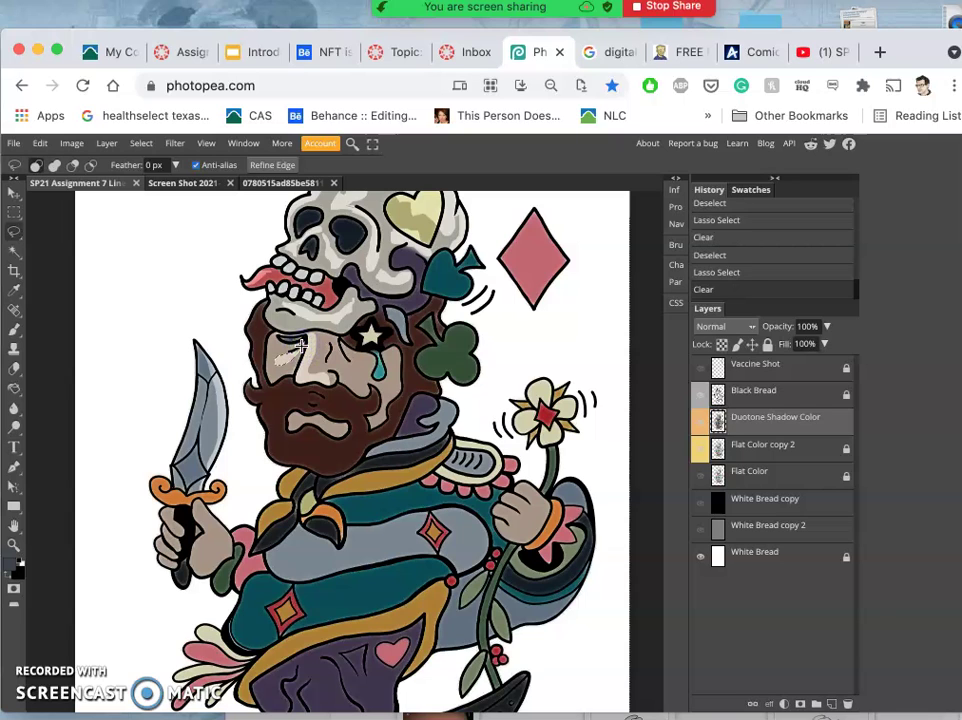
click(535, 337)
- Cut highlights into the cheek beside the teardrop and the half of the lips nearest the knife, then deselect
scroll(467, 377, down, 1)
scroll(467, 377, down, 1)
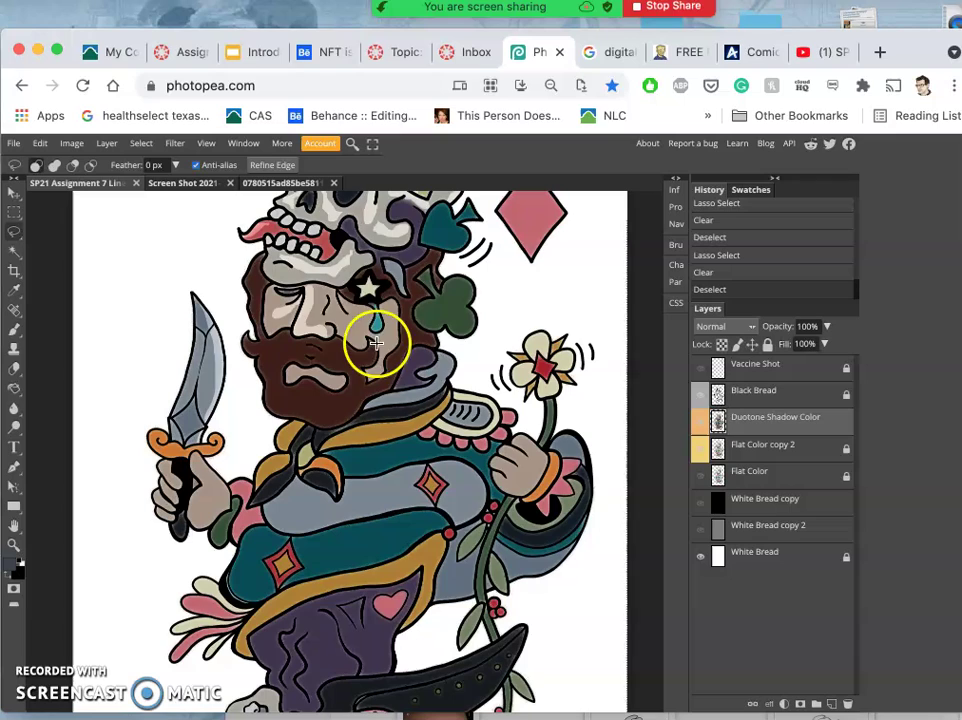
mouse_move(333, 302)
mouse_down()
mouse_move(340, 321)
mouse_move(348, 316)
mouse_move(337, 303)
mouse_move(329, 308)
mouse_move(376, 313)
mouse_move(419, 365)
mouse_move(316, 377)
mouse_move(291, 370)
mouse_up()
key(Delete)
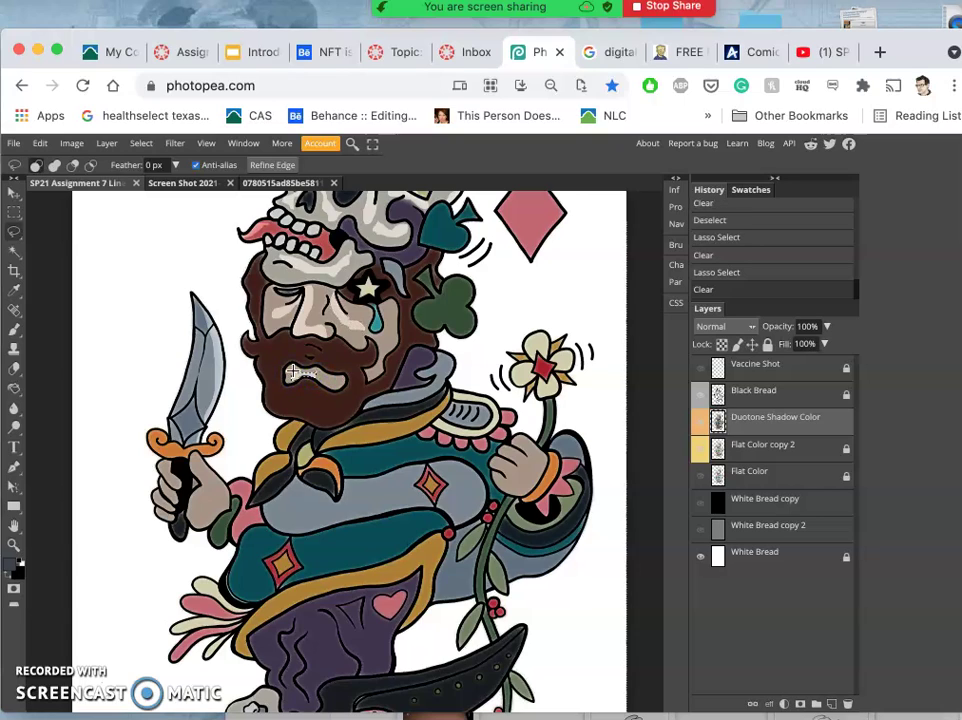
click(240, 316)
- Lasso a strip along the other half of the man's lips, clear its shadow, and drop the selection
mouse_move(341, 387)
mouse_down()
mouse_move(411, 431)
mouse_move(391, 441)
mouse_up()
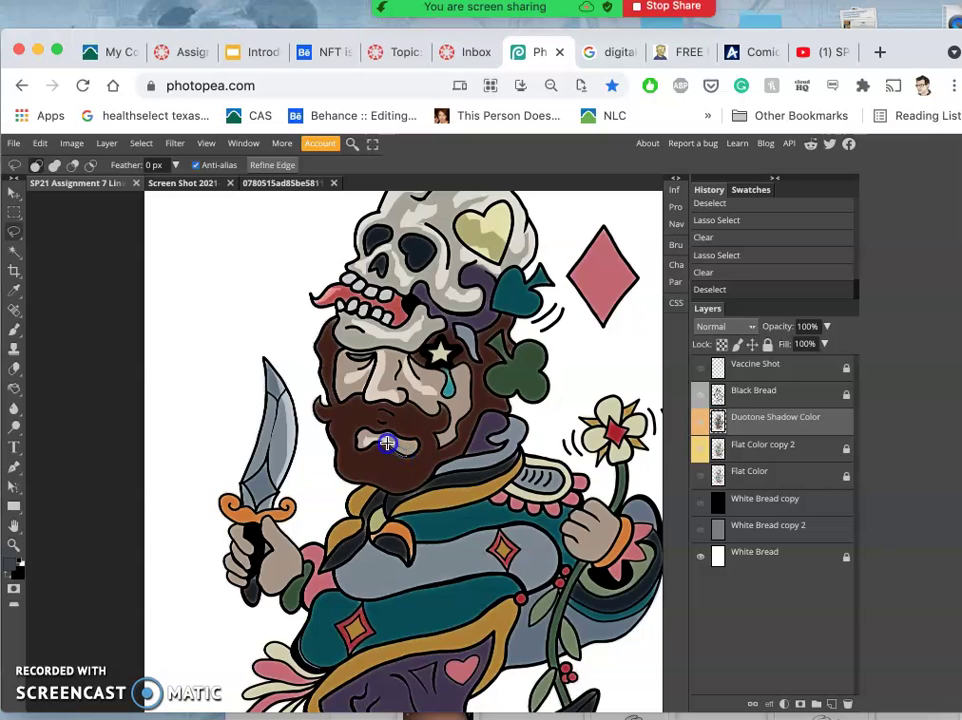
drag(387, 443, 379, 471)
key(Delete)
click(240, 311)
- Extend the lip highlight toward the mouth corner farther from the knife by clearing another lassoed area, and deselect
scroll(379, 471, down, 5)
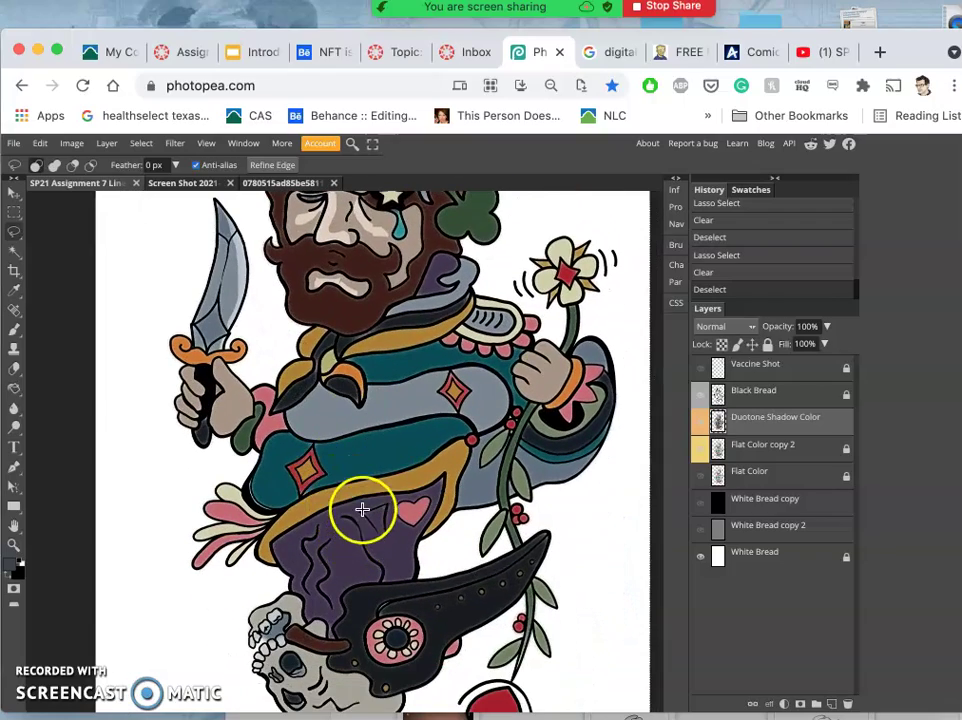
scroll(340, 332, up, 5)
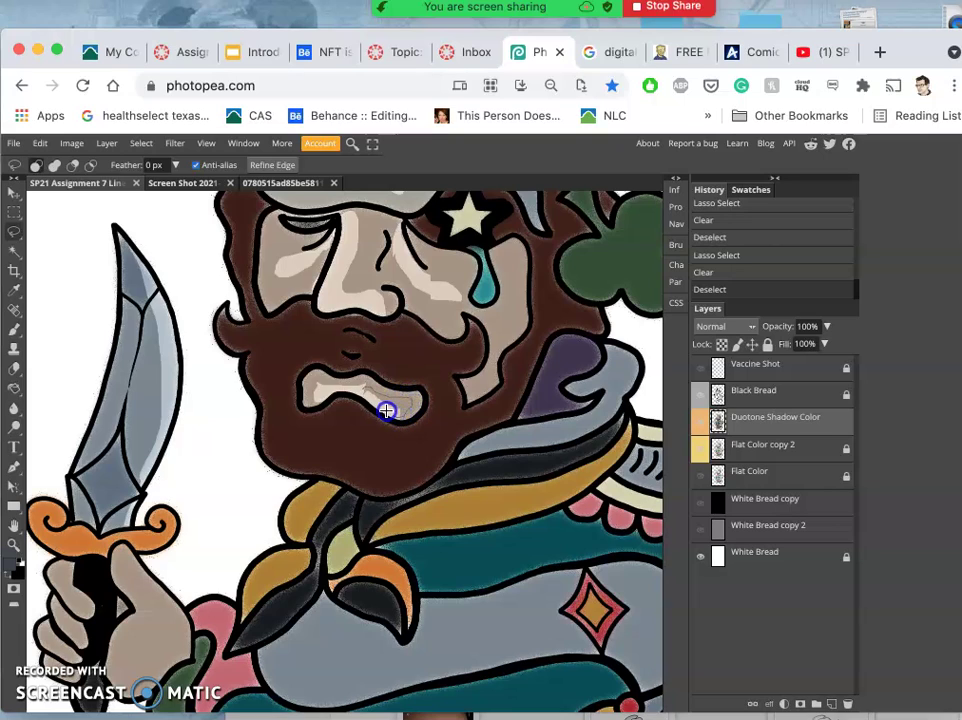
drag(360, 392, 360, 392)
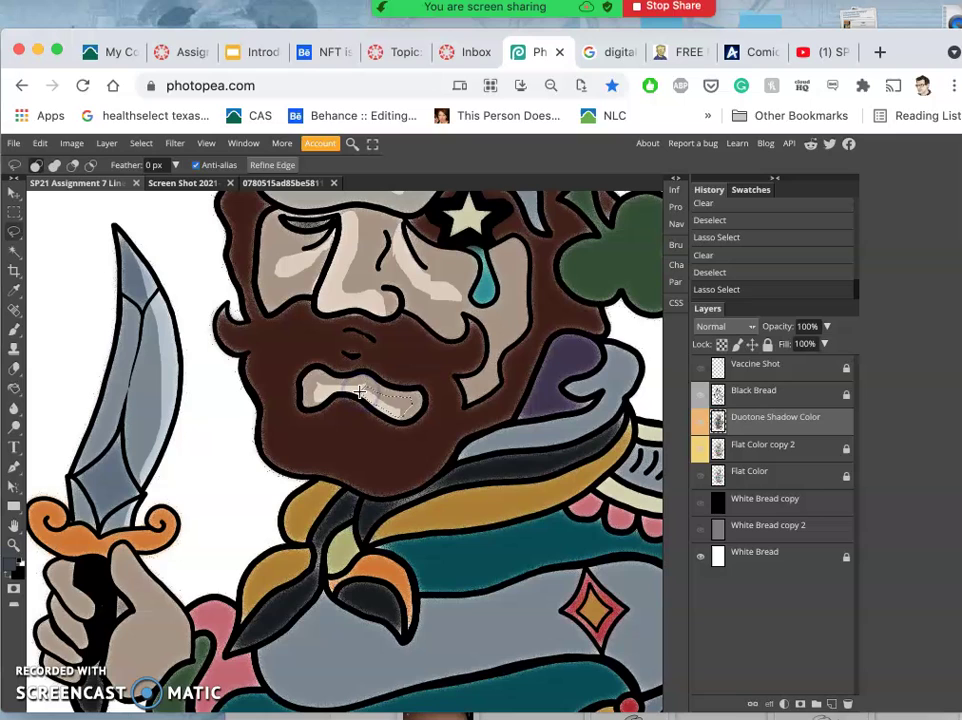
key(Delete)
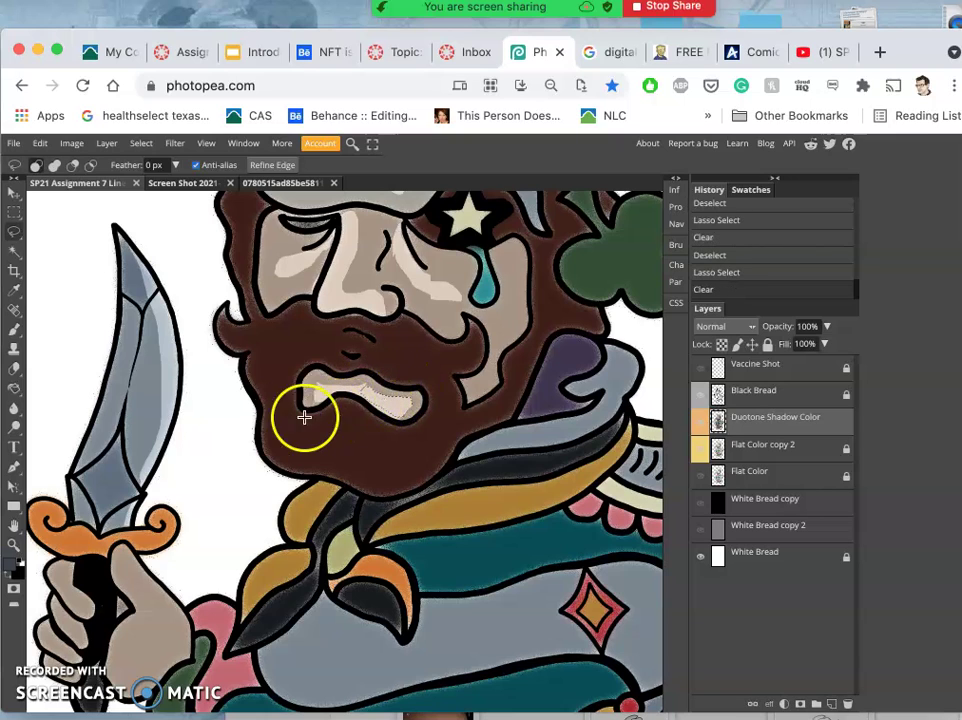
key(ctrl+d)
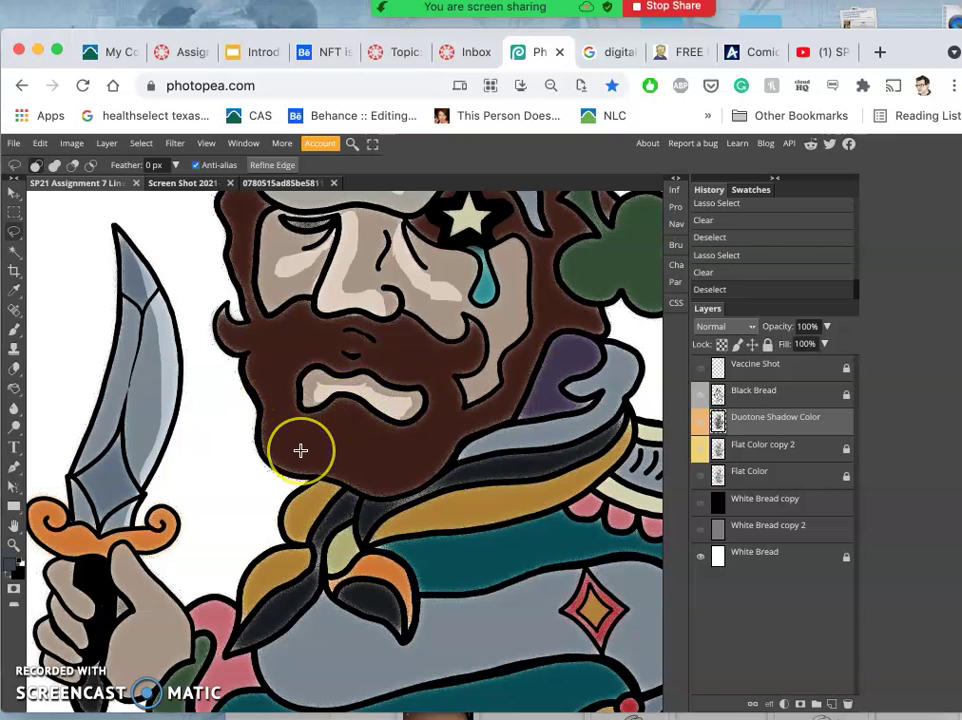
- Lasso the upper edge of the moustache half nearest the knife, including its curled tip, and clear the shadow
scroll(300, 452, down, 5)
scroll(300, 452, down, 10)
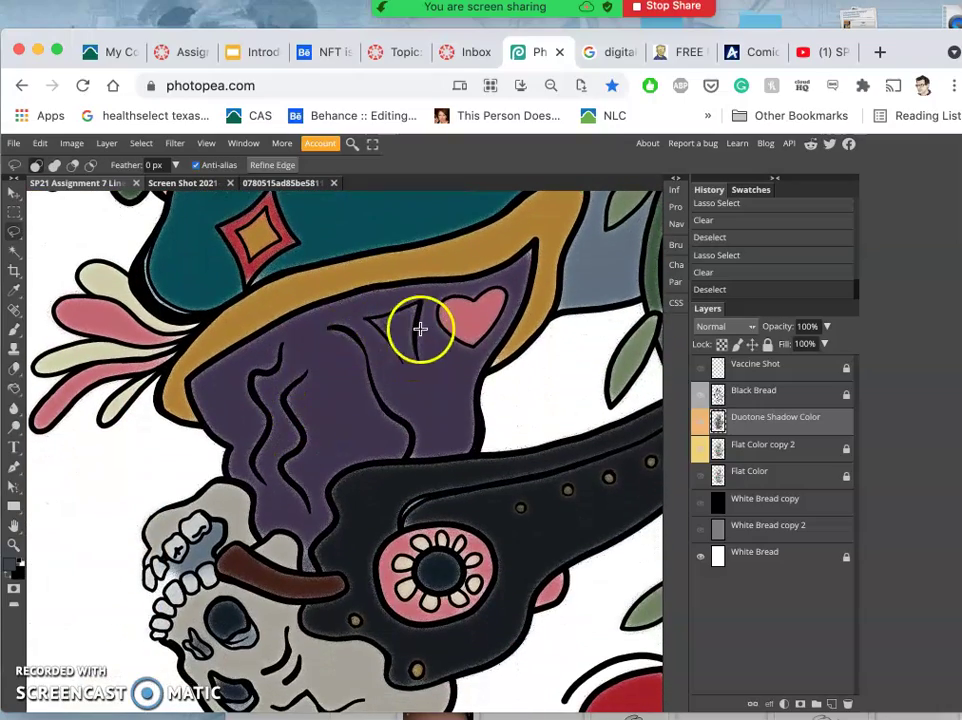
scroll(285, 385, up, 3)
scroll(280, 395, up, 8)
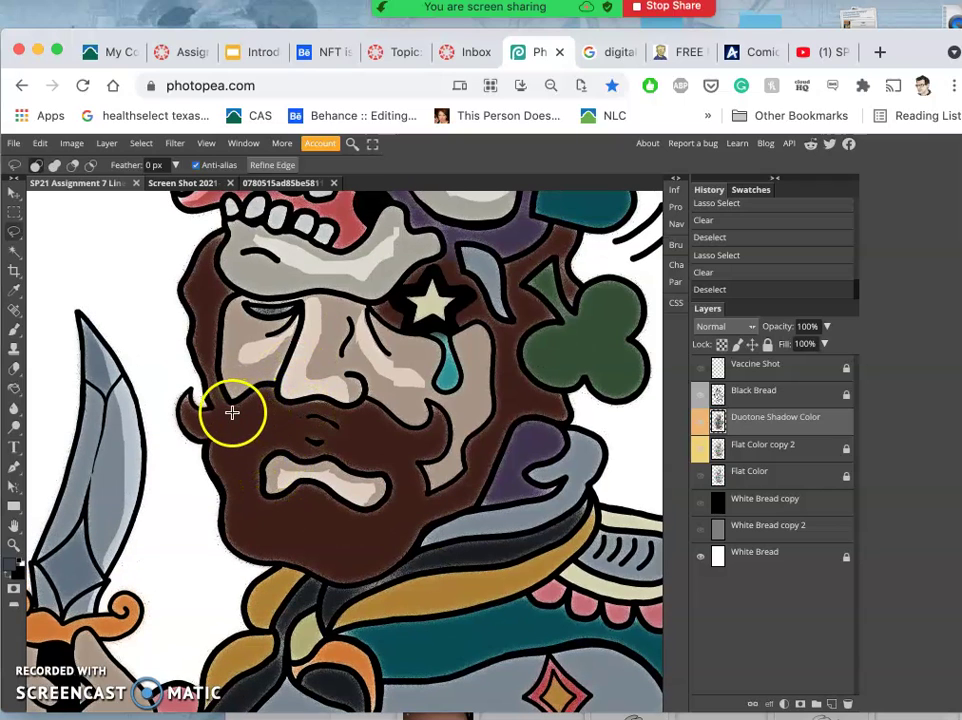
mouse_move(190, 391)
mouse_down()
mouse_move(187, 411)
mouse_move(203, 422)
mouse_up()
drag(207, 407, 196, 391)
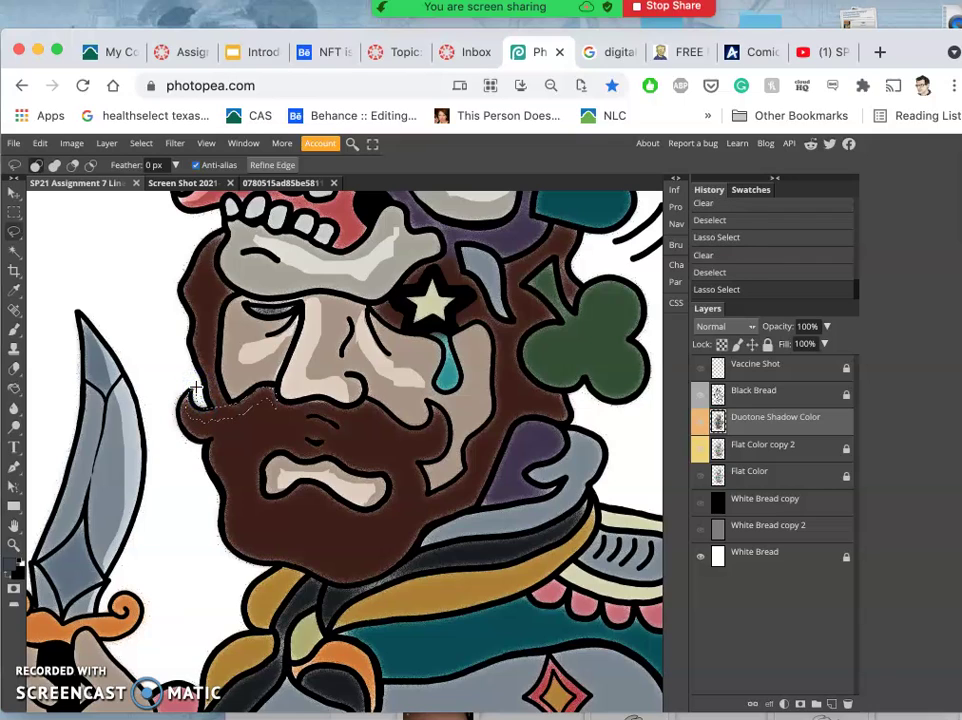
key(Delete)
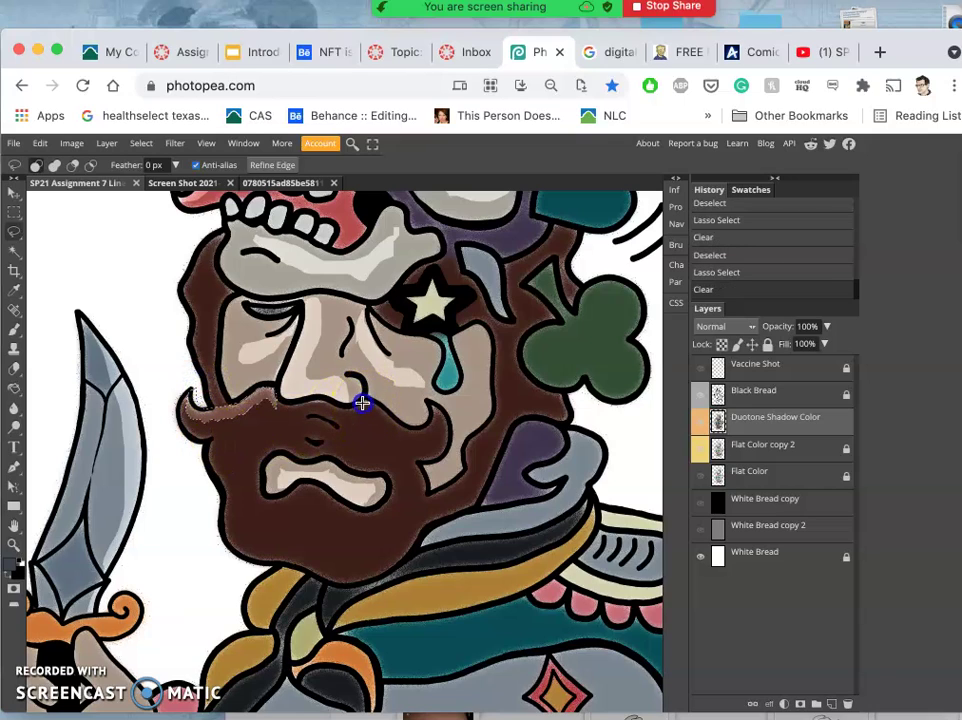
- Cut a highlight along the other moustache half, from below the nostril to the curled tip, and deselect
drag(350, 417, 369, 409)
drag(445, 426, 440, 418)
drag(362, 398, 362, 398)
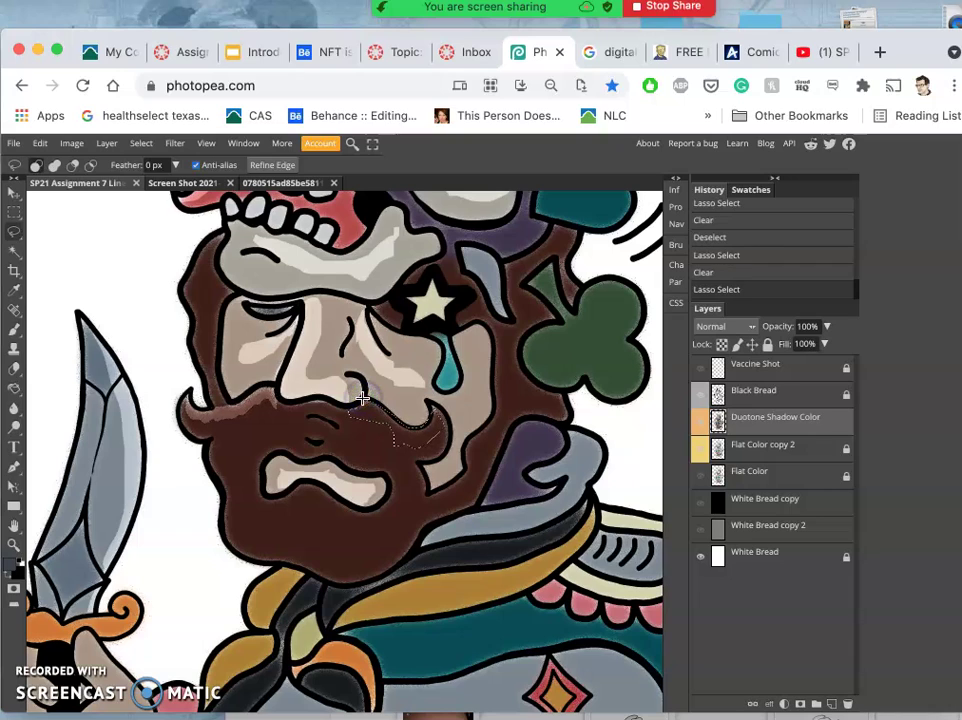
key(Delete)
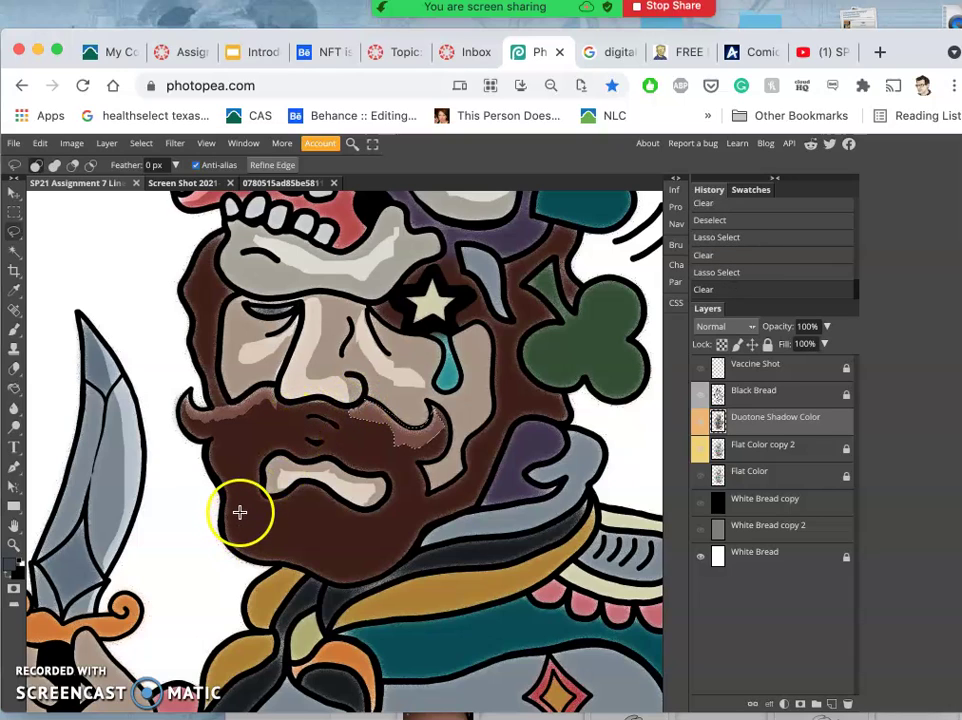
click(240, 512)
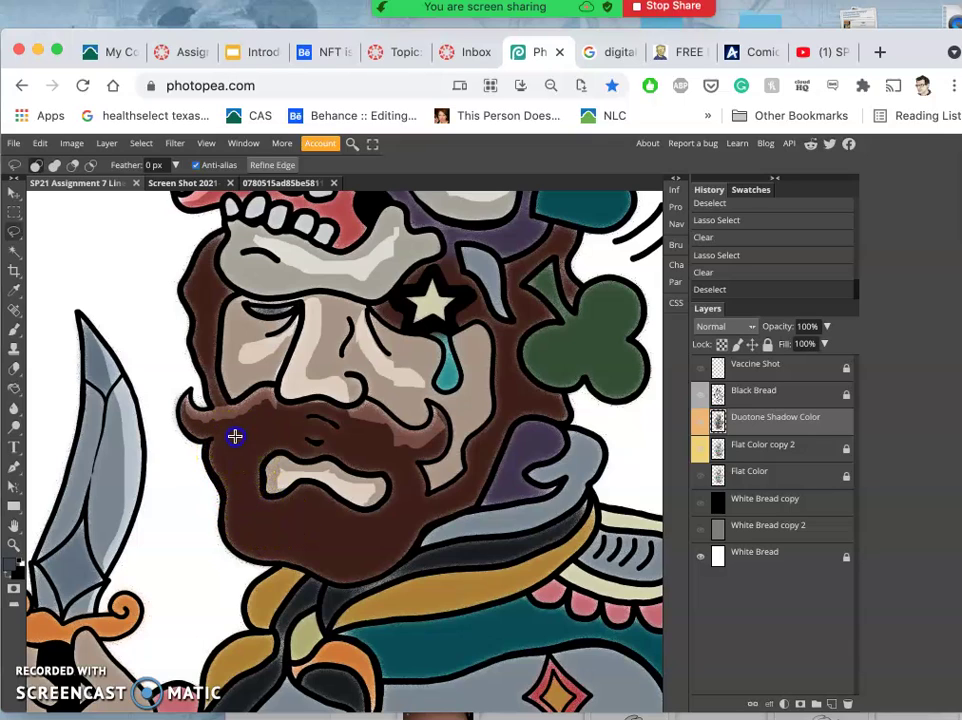
- Lasso a jagged band down the beard's knife-side edge to the chin, clear its shadow, and deselect
mouse_move(207, 452)
mouse_down()
mouse_move(221, 498)
mouse_move(221, 558)
mouse_move(307, 572)
mouse_up()
mouse_move(255, 456)
mouse_down()
mouse_move(260, 445)
mouse_move(240, 436)
mouse_up()
key(BackSpace)
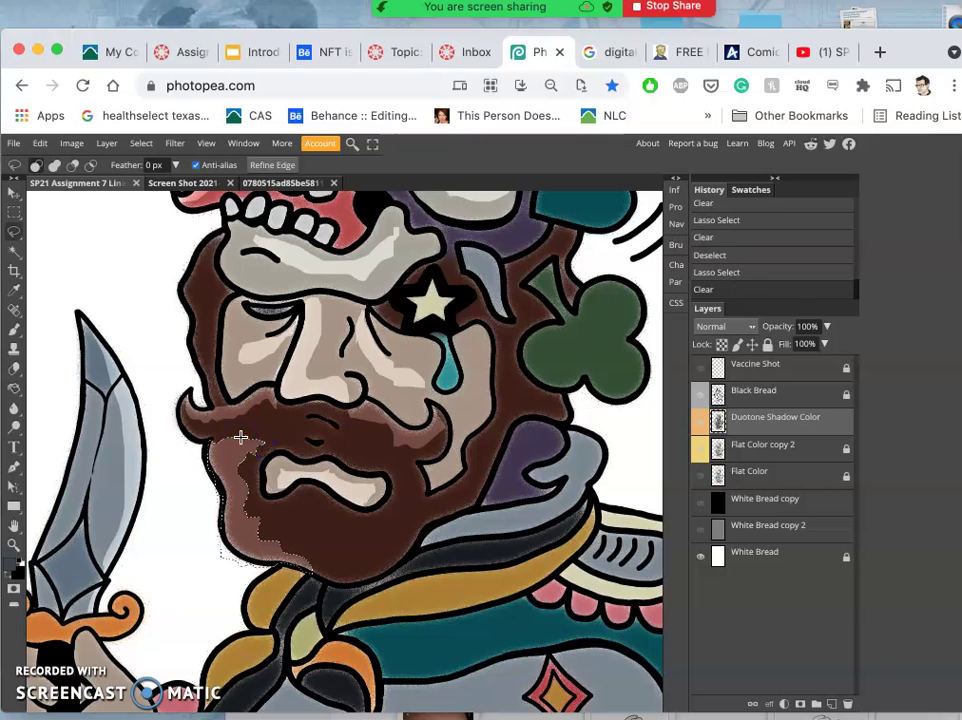
click(195, 487)
- Cut a highlight along the outer edge of the hair from the skull's jaw to the moustache tip, and deselect
scroll(215, 500, up, 4)
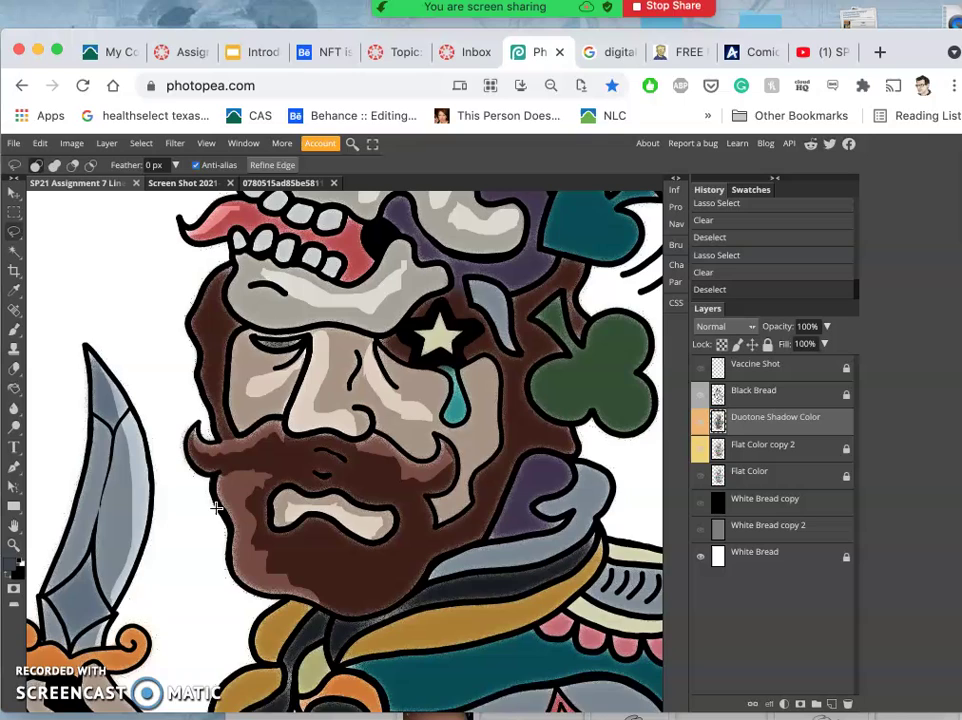
mouse_move(235, 318)
mouse_down()
mouse_move(237, 308)
mouse_move(204, 331)
mouse_move(191, 374)
mouse_move(202, 393)
mouse_move(196, 421)
mouse_move(219, 473)
mouse_move(224, 430)
mouse_up()
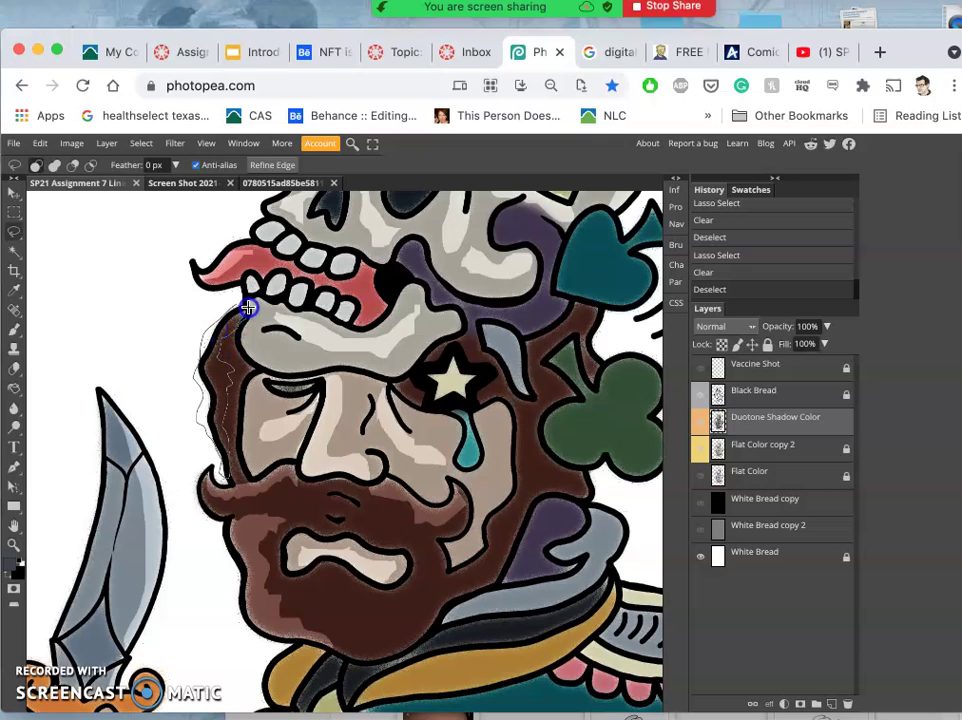
drag(241, 308, 240, 306)
key(Delete)
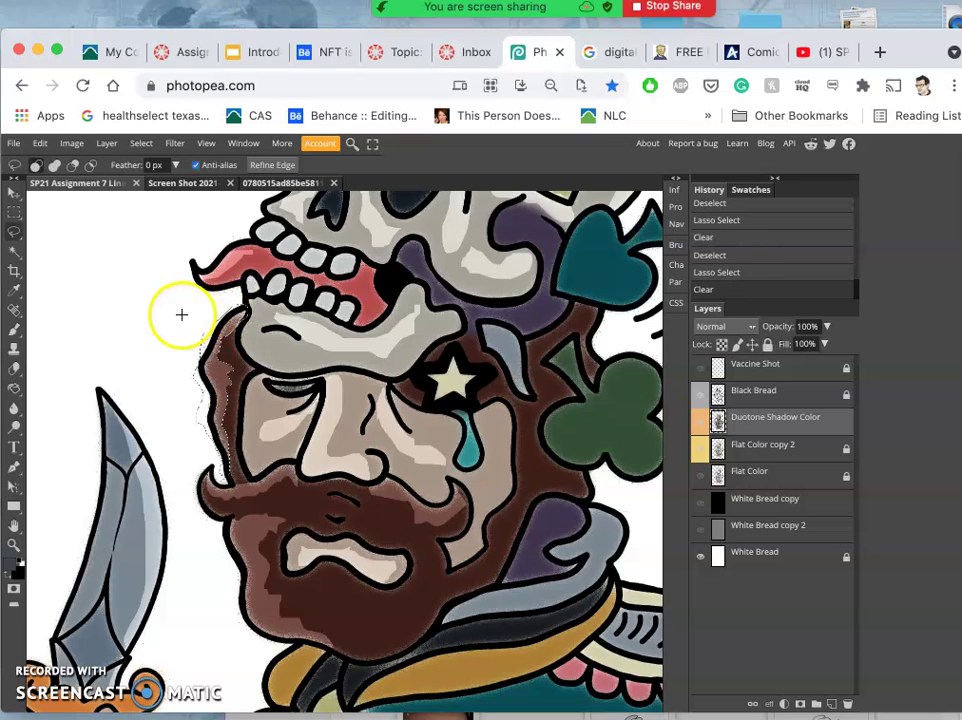
click(182, 315)
- Lasso and clear two highlights on the purple shape behind the skull, one on its upper curl and one beneath the spade
scroll(285, 440, right, 5)
scroll(285, 440, down, 1)
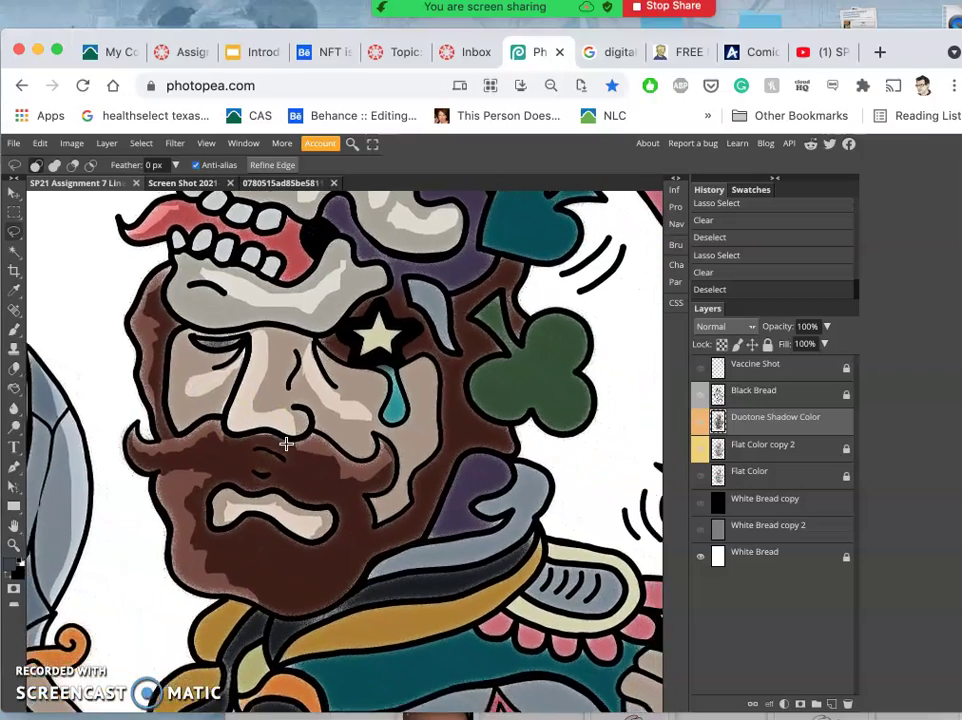
scroll(285, 443, down, 1)
scroll(457, 294, up, 5)
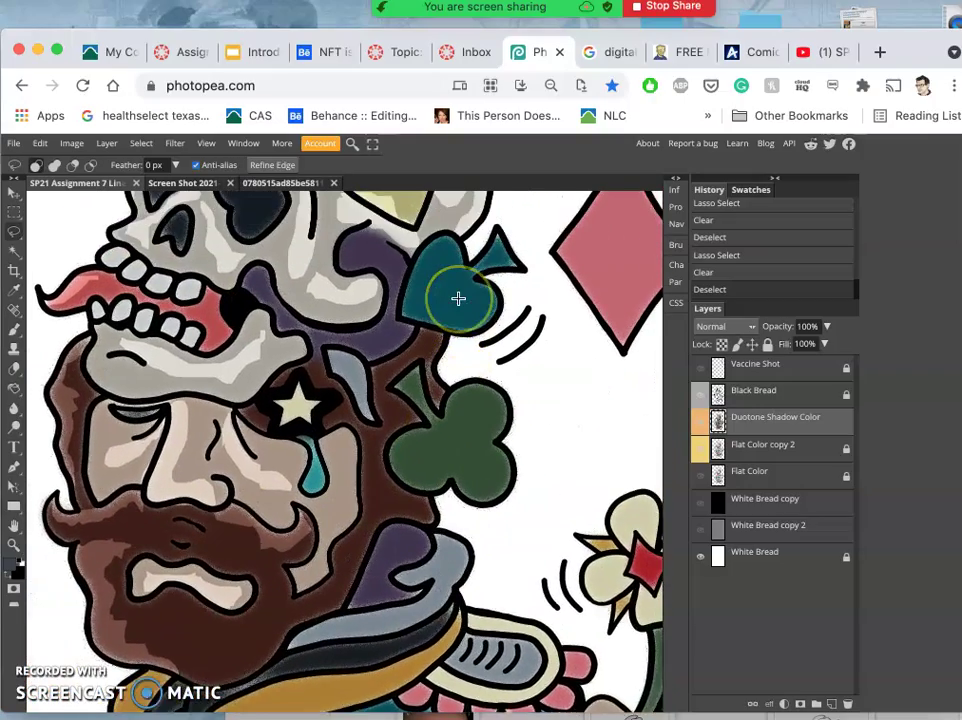
scroll(457, 294, right, 3)
scroll(458, 298, up, 4)
scroll(458, 298, right, 2)
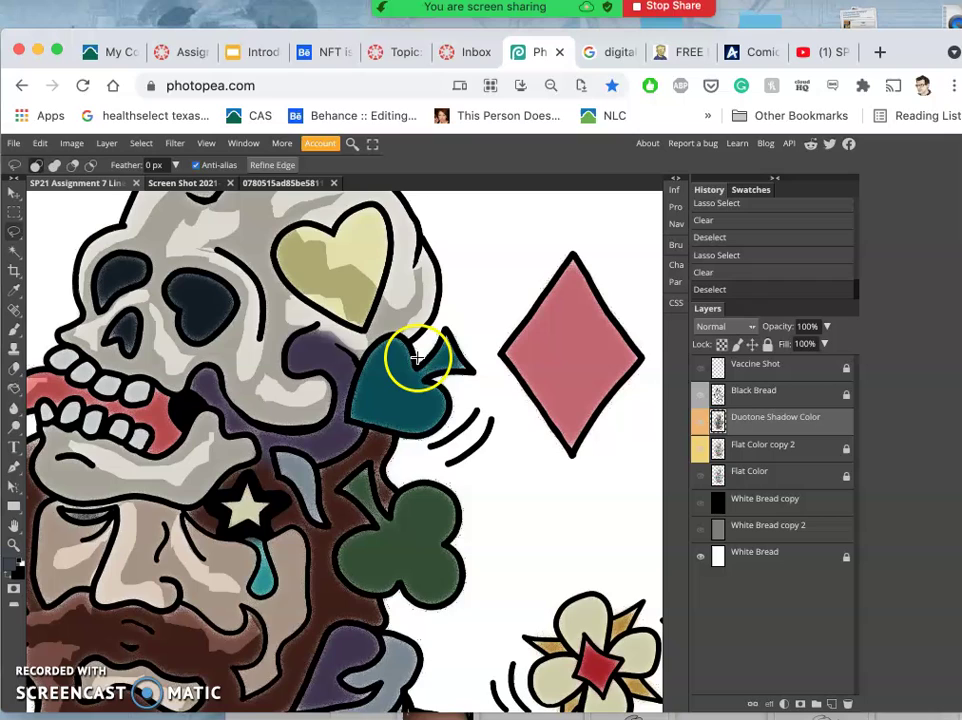
scroll(418, 357, down, 1)
scroll(418, 357, down, 1)
mouse_move(324, 307)
mouse_down()
mouse_move(290, 323)
mouse_move(337, 323)
mouse_move(350, 350)
mouse_move(355, 330)
mouse_move(321, 306)
mouse_move(340, 332)
mouse_move(334, 415)
mouse_move(350, 381)
mouse_up()
key(Delete)
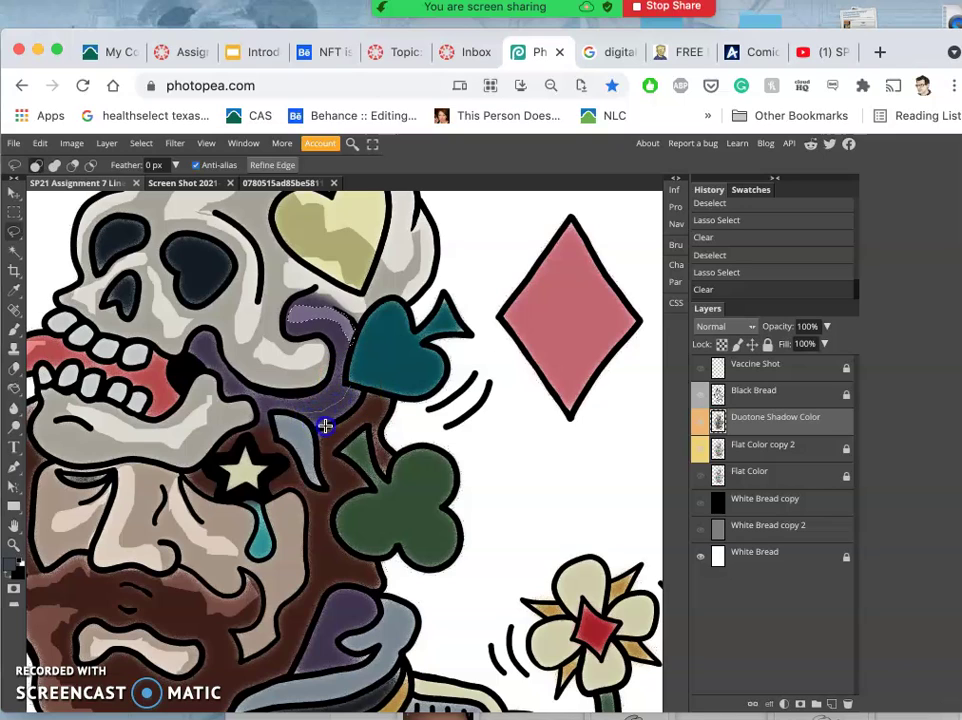
mouse_move(339, 420)
mouse_down()
mouse_move(355, 405)
mouse_move(354, 382)
mouse_up()
key(Delete)
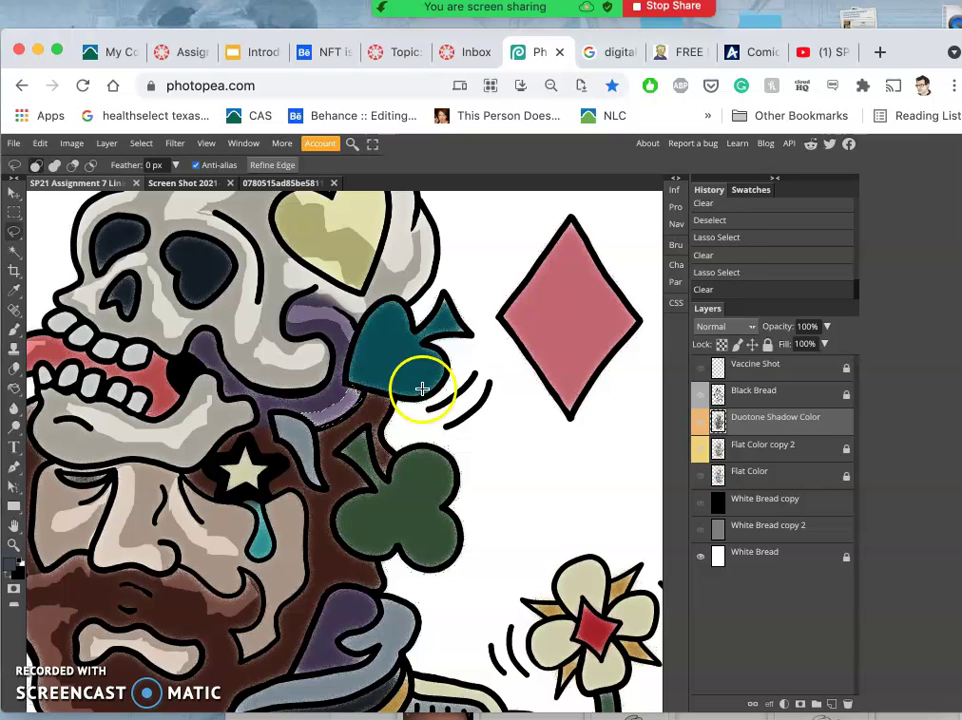
- Hide and reshow the Duotone Shadow Color layer to compare the shading, and drop the selection
scroll(397, 470, left, 2)
scroll(397, 472, left, 2)
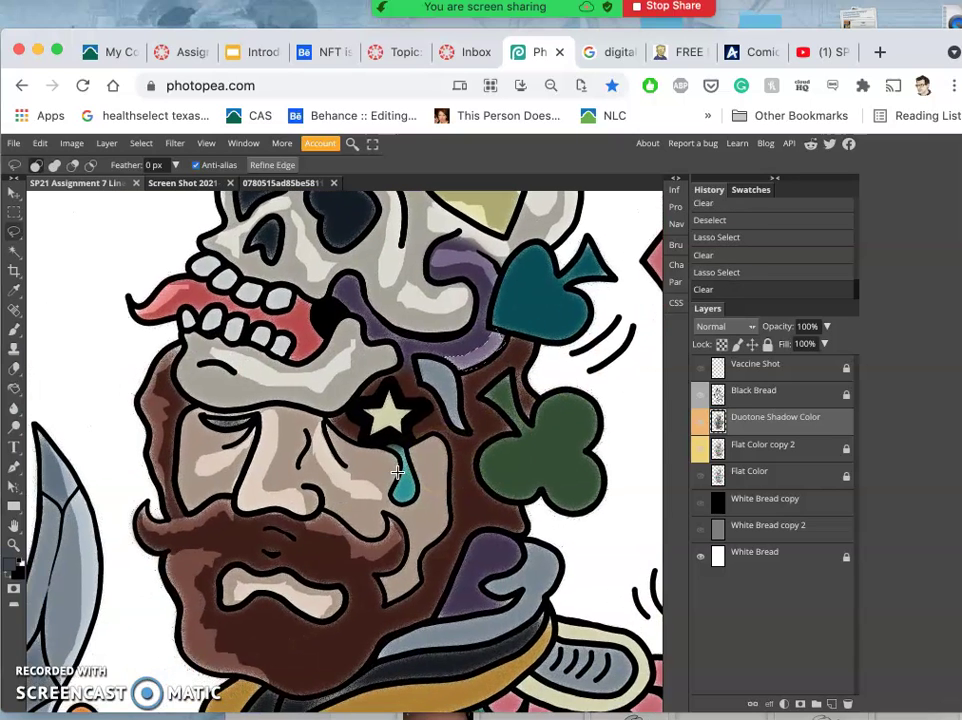
click(702, 426)
click(701, 426)
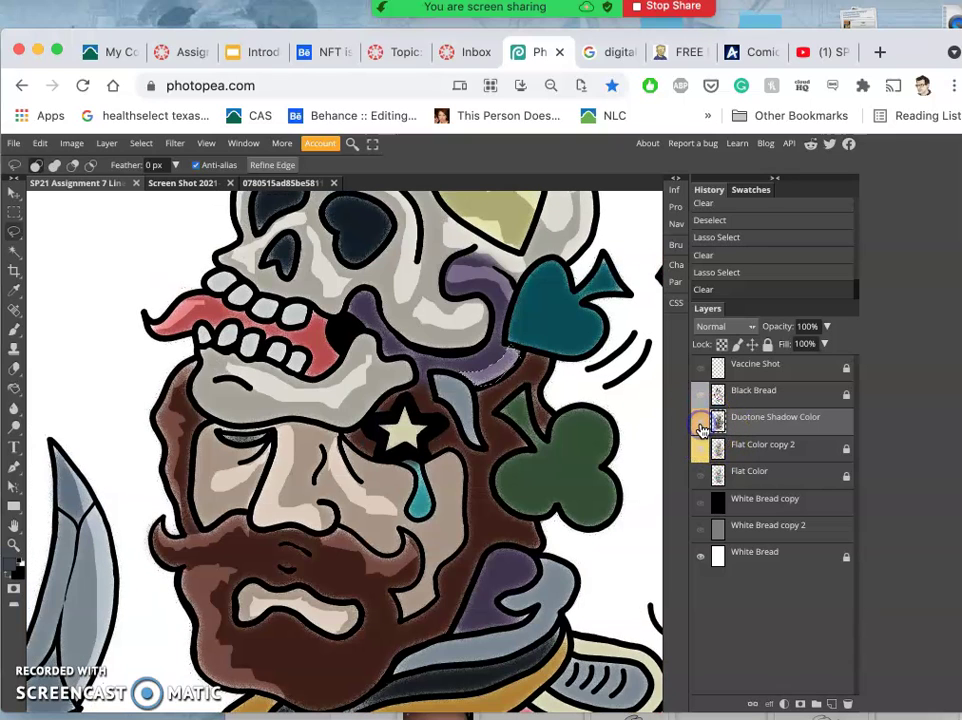
click(432, 375)
- Lasso the outer part of the cream border around the shoulder epaulette, clear its shadow, and deselect
scroll(450, 428, down, 4)
scroll(450, 428, right, 3)
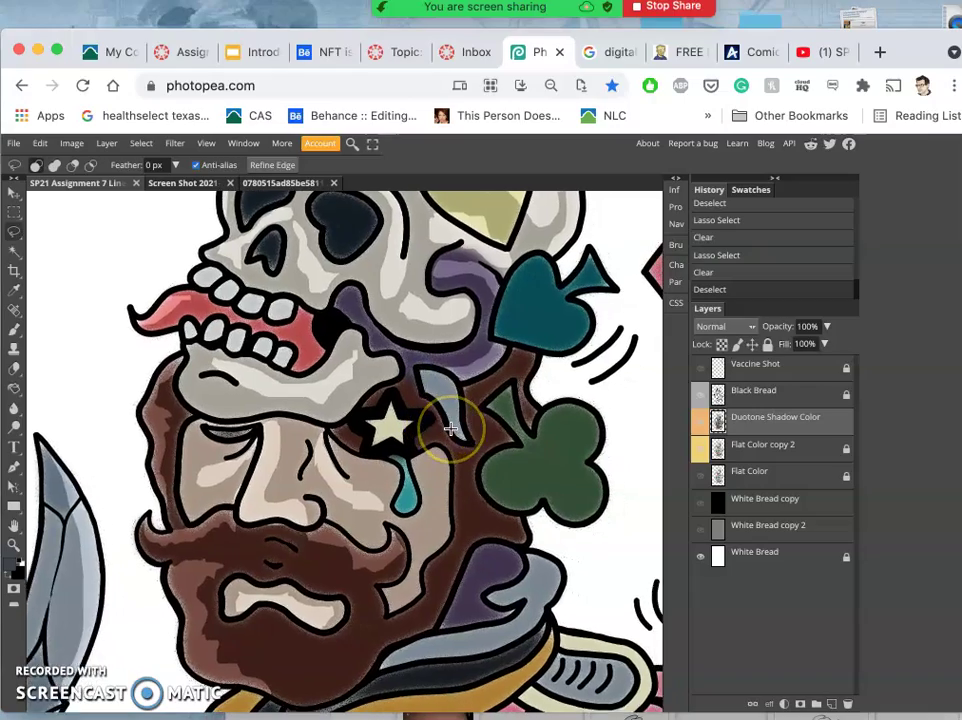
scroll(450, 428, down, 2)
scroll(450, 428, right, 1)
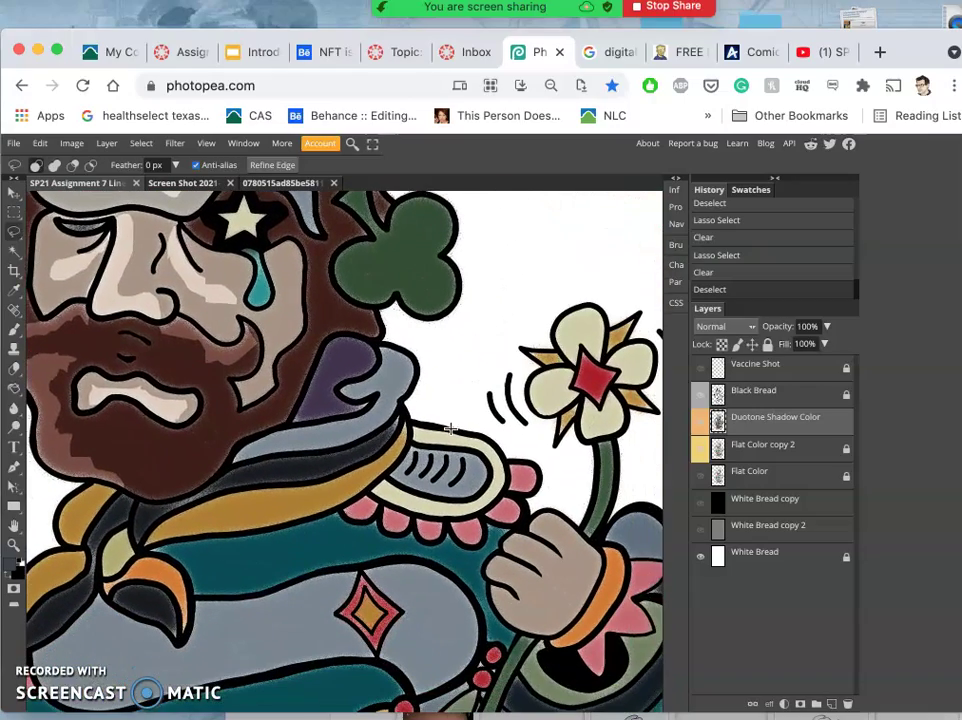
click(419, 408)
mouse_move(412, 422)
mouse_down()
mouse_move(471, 441)
mouse_move(492, 471)
mouse_move(482, 496)
mouse_move(429, 509)
mouse_move(380, 485)
mouse_move(387, 504)
mouse_move(453, 522)
mouse_move(498, 507)
mouse_move(511, 485)
mouse_move(508, 446)
mouse_move(436, 413)
mouse_up()
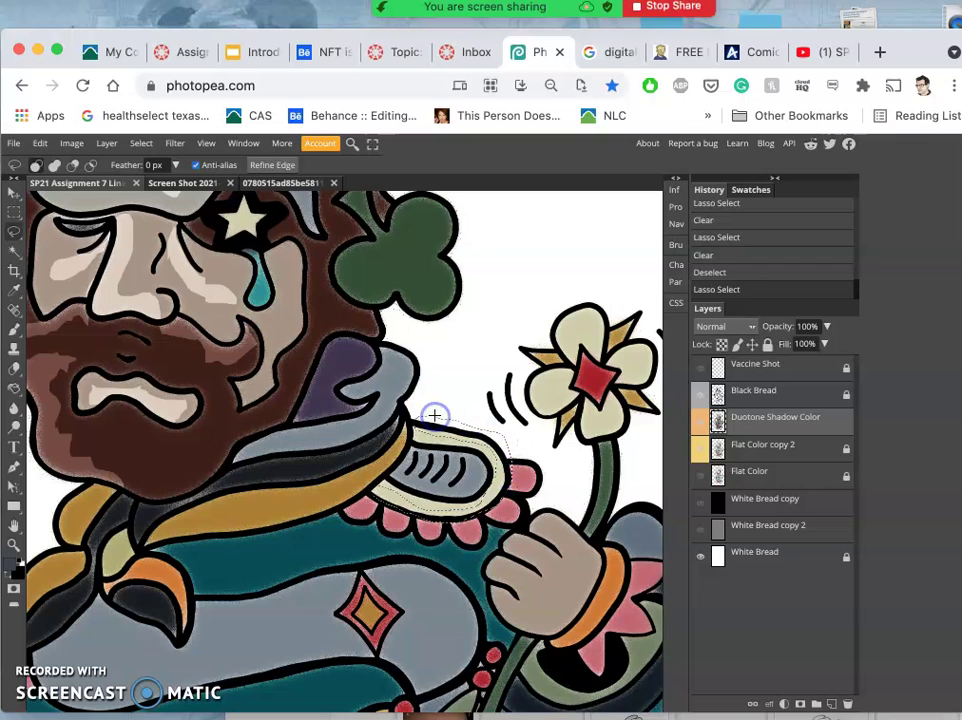
key(Delete)
click(463, 373)
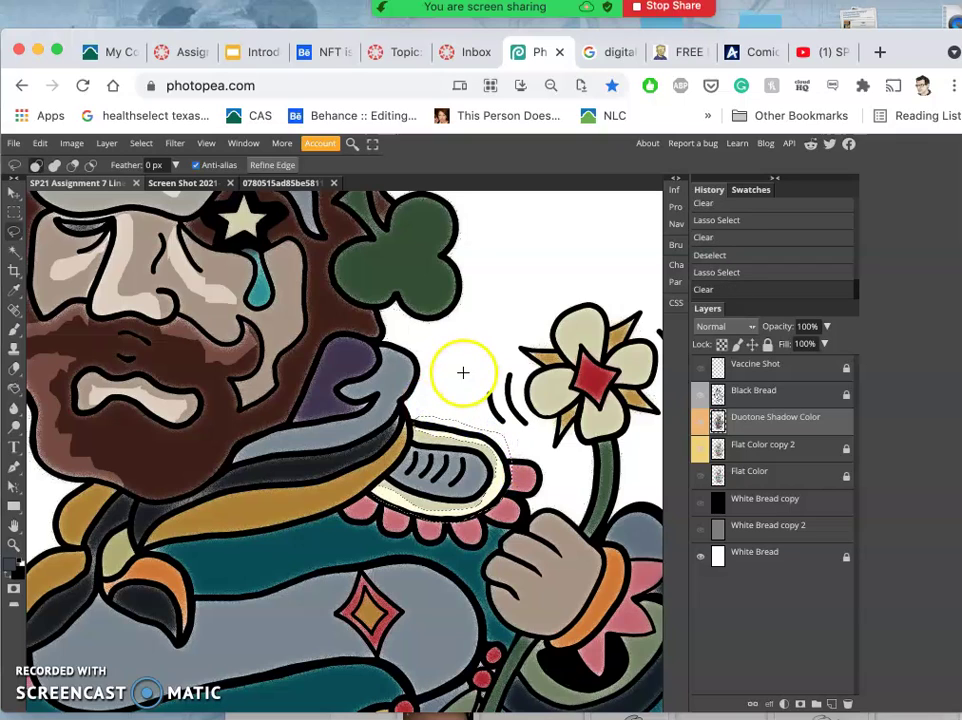
key(ctrl+d)
- Lasso the upper thumb-side edge of the flower-holding hand down to the orange cuff, clear its shadow, and deselect
scroll(490, 397, down, 3)
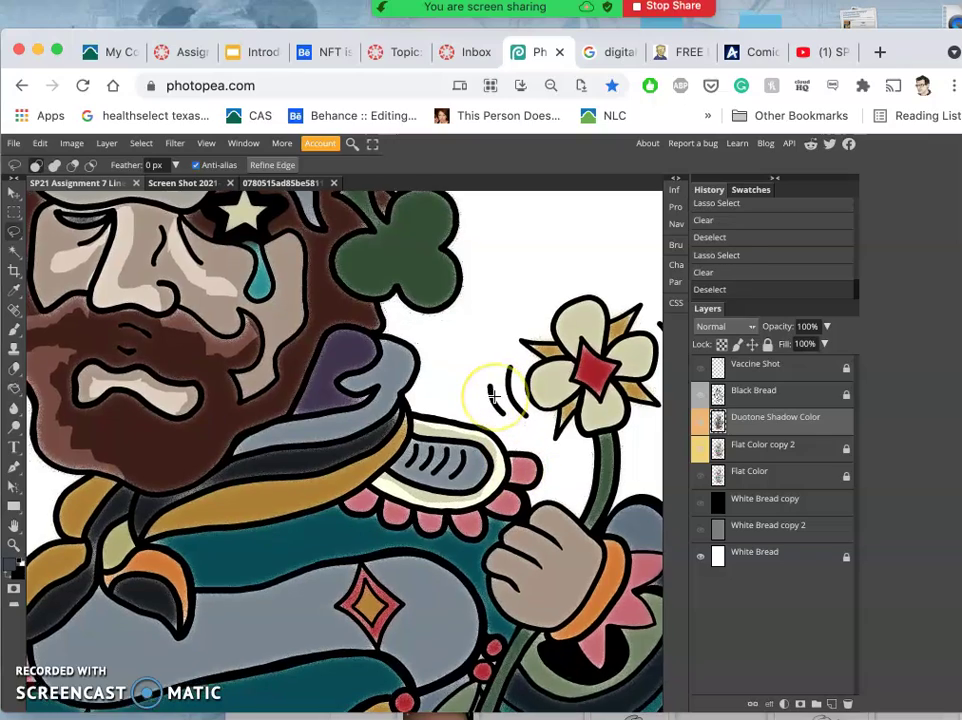
scroll(493, 397, right, 3)
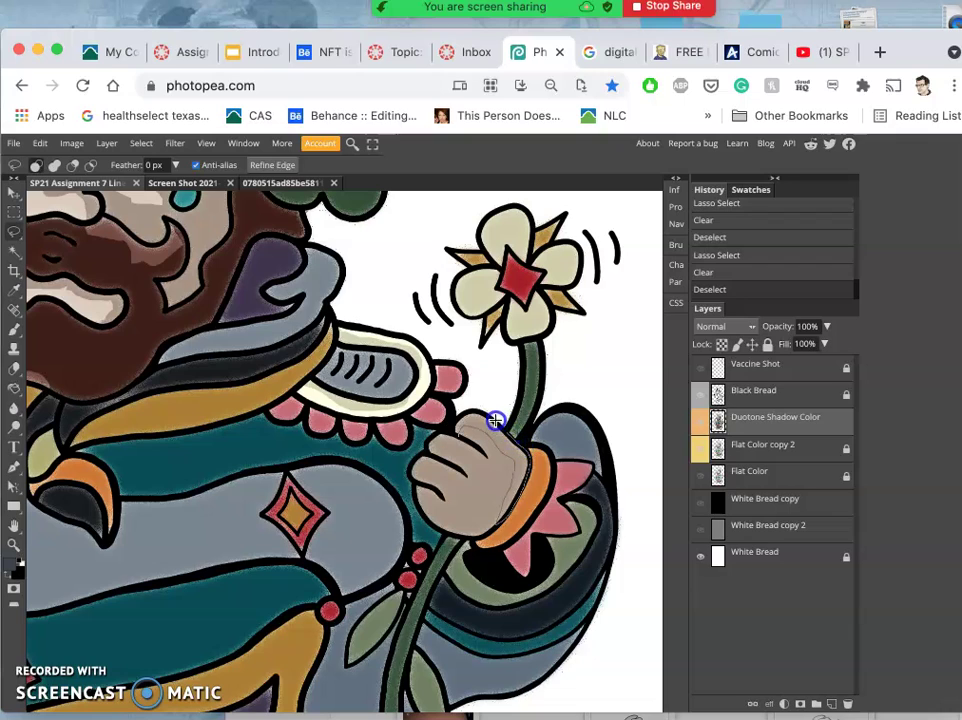
drag(461, 404, 461, 403)
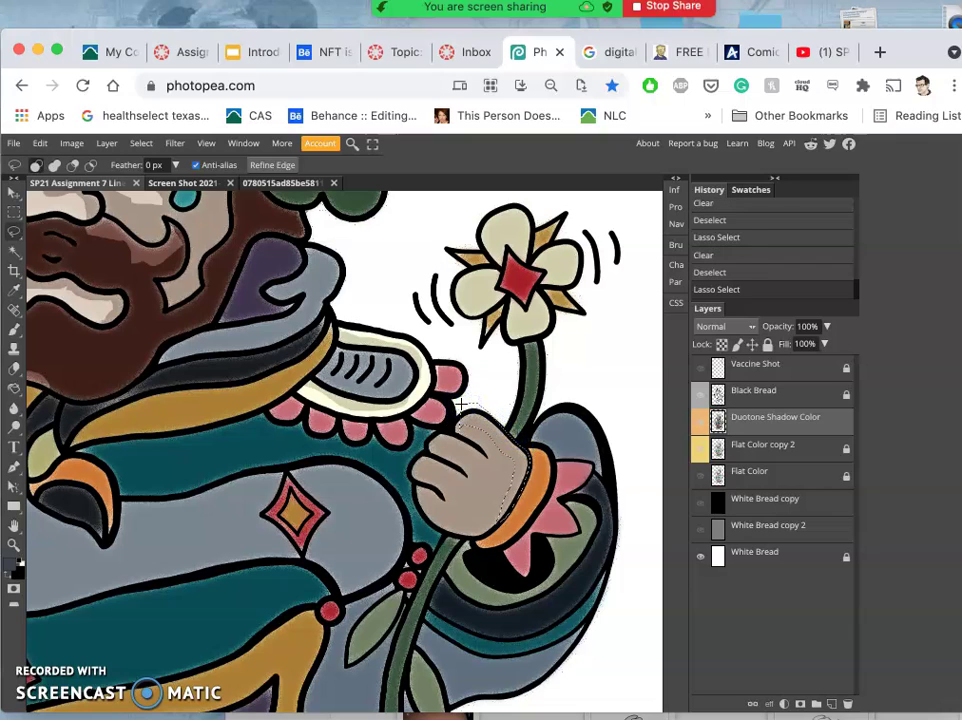
key(Delete)
click(492, 370)
click(463, 443)
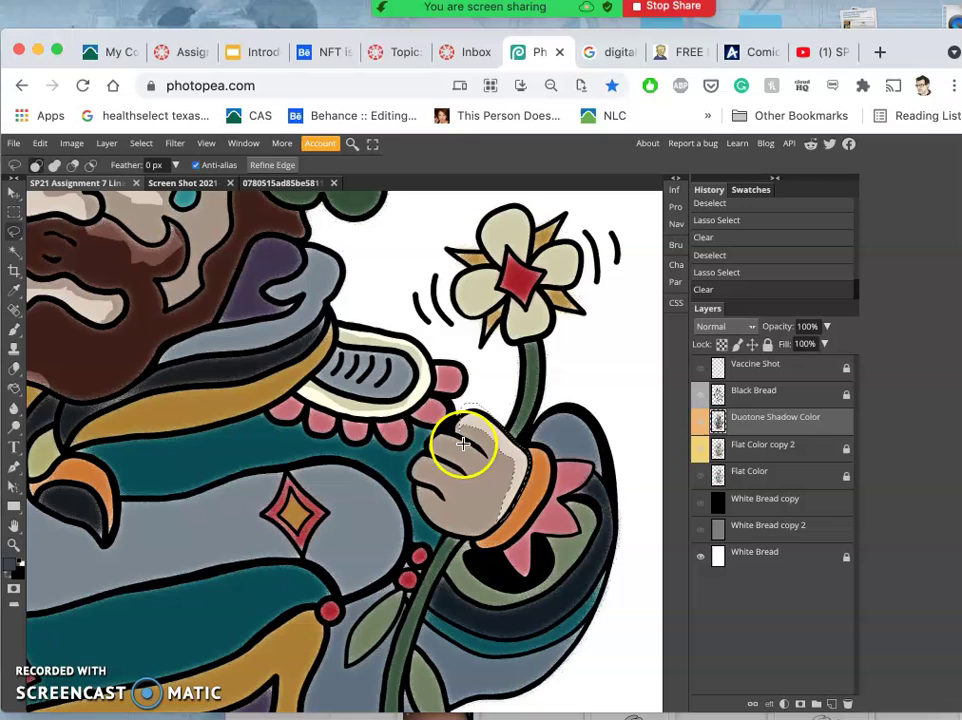
key(super+d)
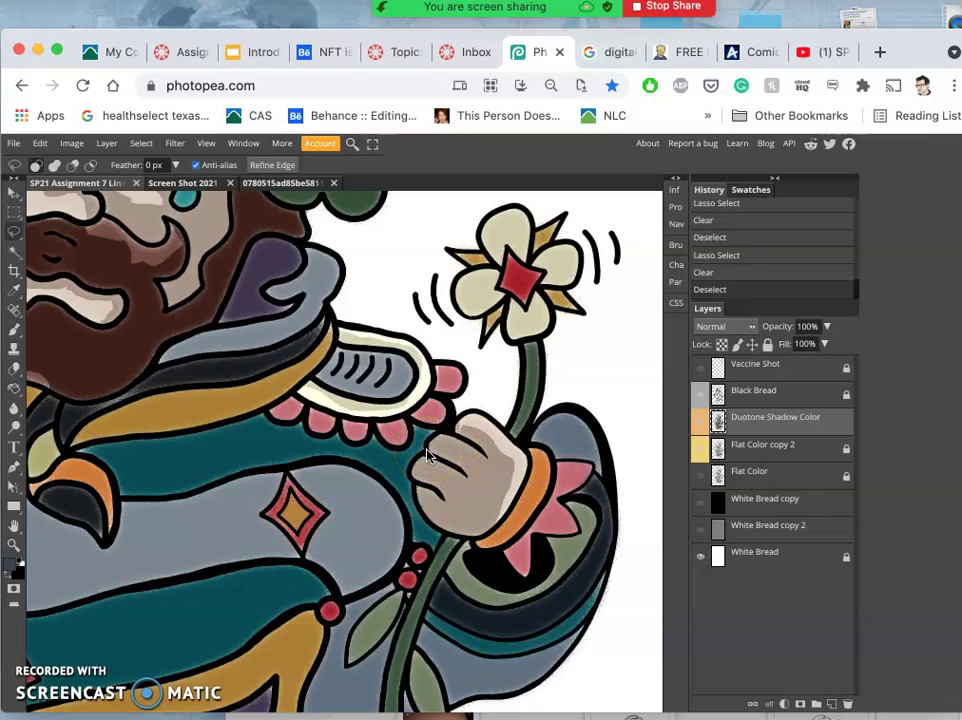
- Lasso and clear highlights along the upper edges of the hand's two middle fingers
click(451, 451)
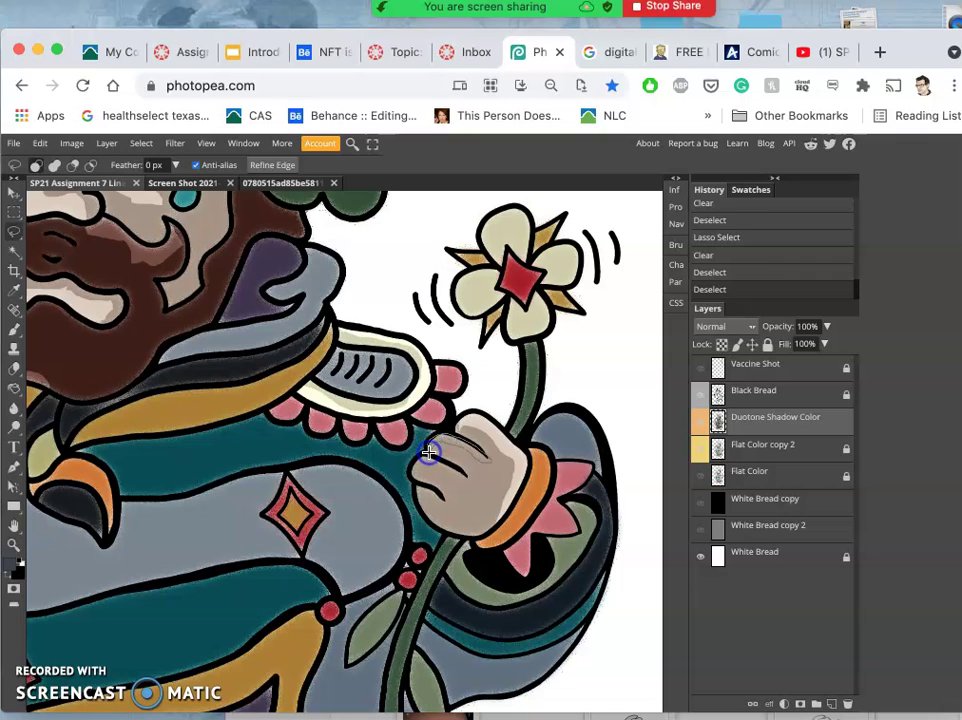
drag(428, 453, 415, 473)
key(Delete)
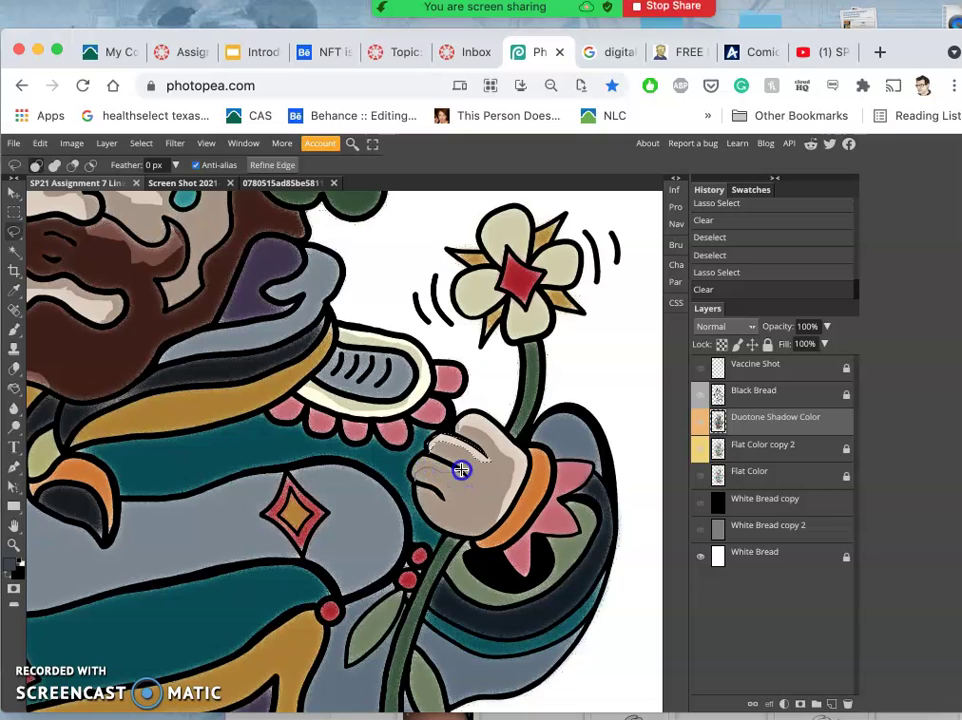
mouse_move(443, 461)
mouse_down()
mouse_move(413, 461)
mouse_move(435, 491)
mouse_up()
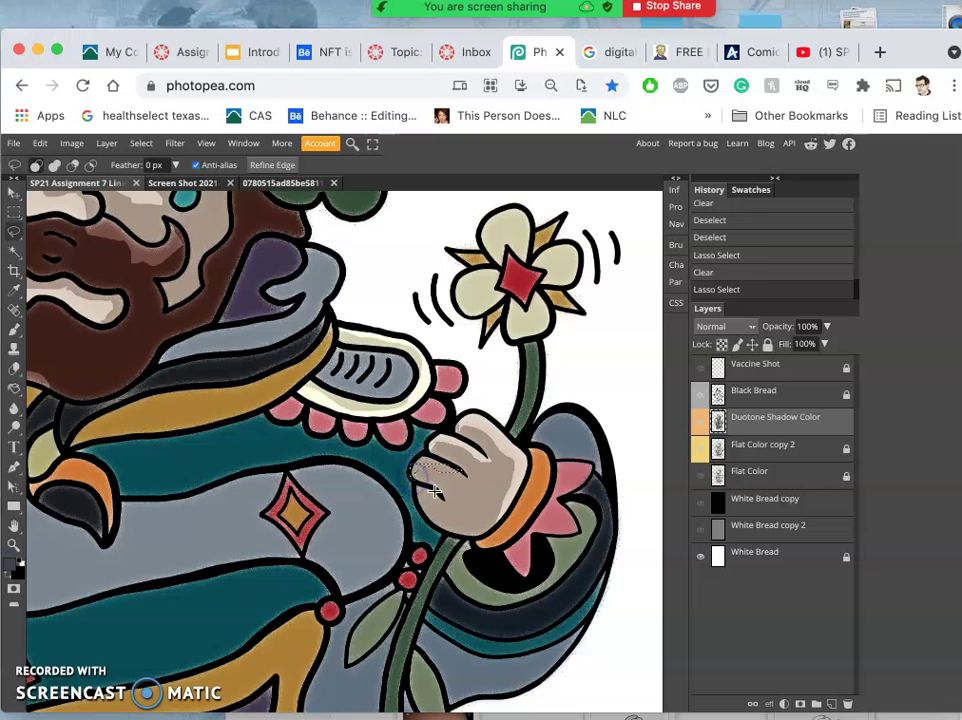
key(Delete)
- Clear the leftover shadow between the highlight and the black outline on the lower of the two highlighted fingers
scroll(434, 492, up, 5)
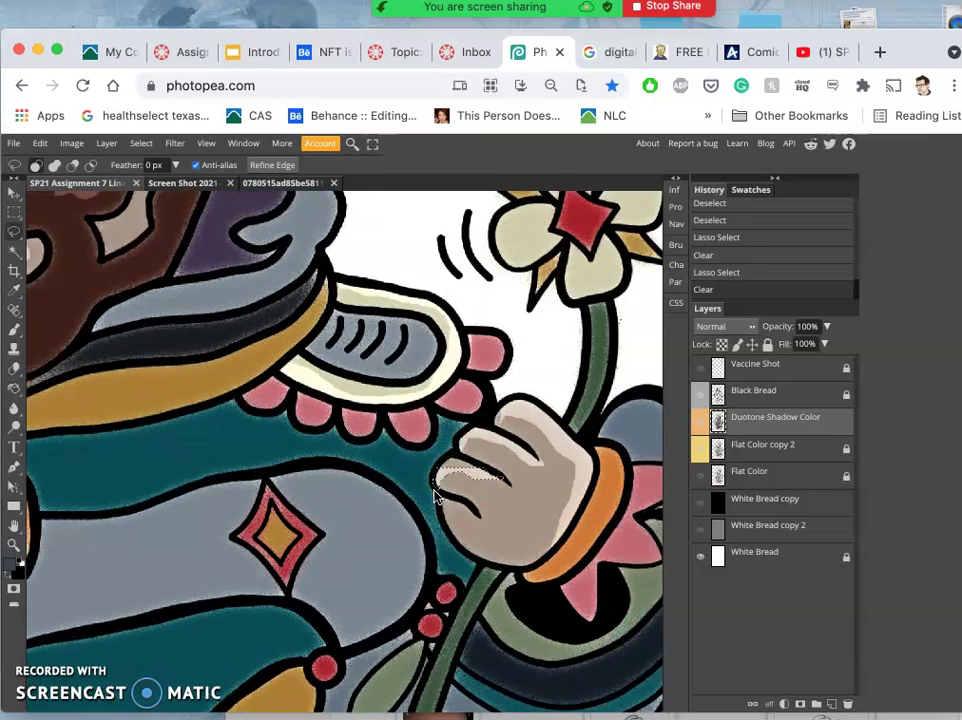
scroll(434, 496, right, 4)
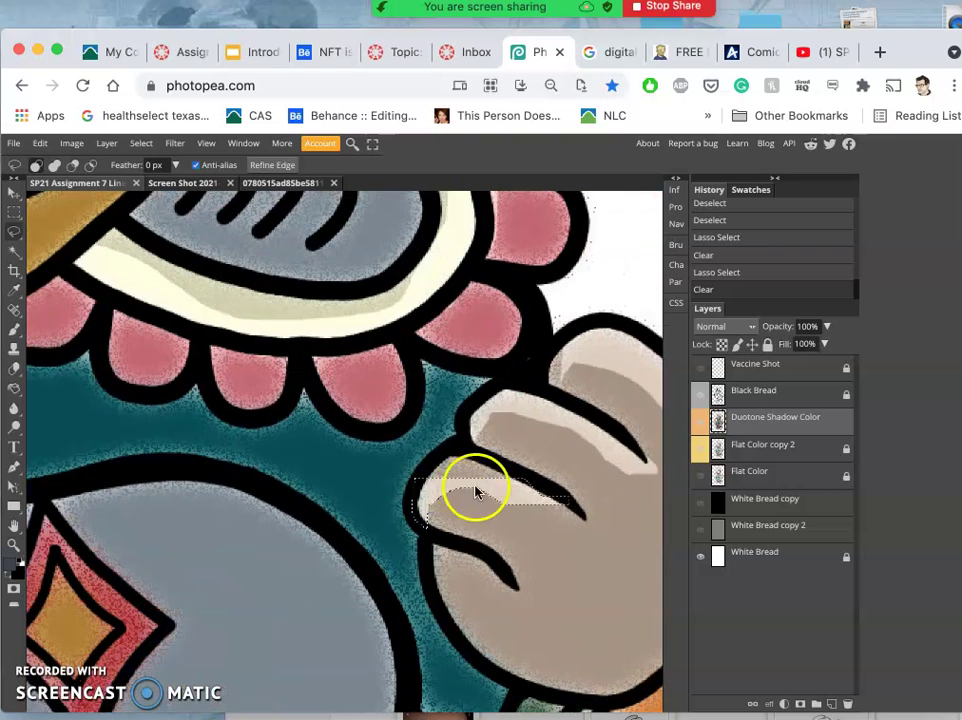
scroll(530, 481, right, 1)
click(532, 479)
mouse_move(481, 483)
mouse_down()
mouse_move(419, 449)
mouse_move(395, 450)
mouse_move(377, 470)
mouse_move(379, 486)
mouse_move(466, 485)
mouse_up()
key(Delete)
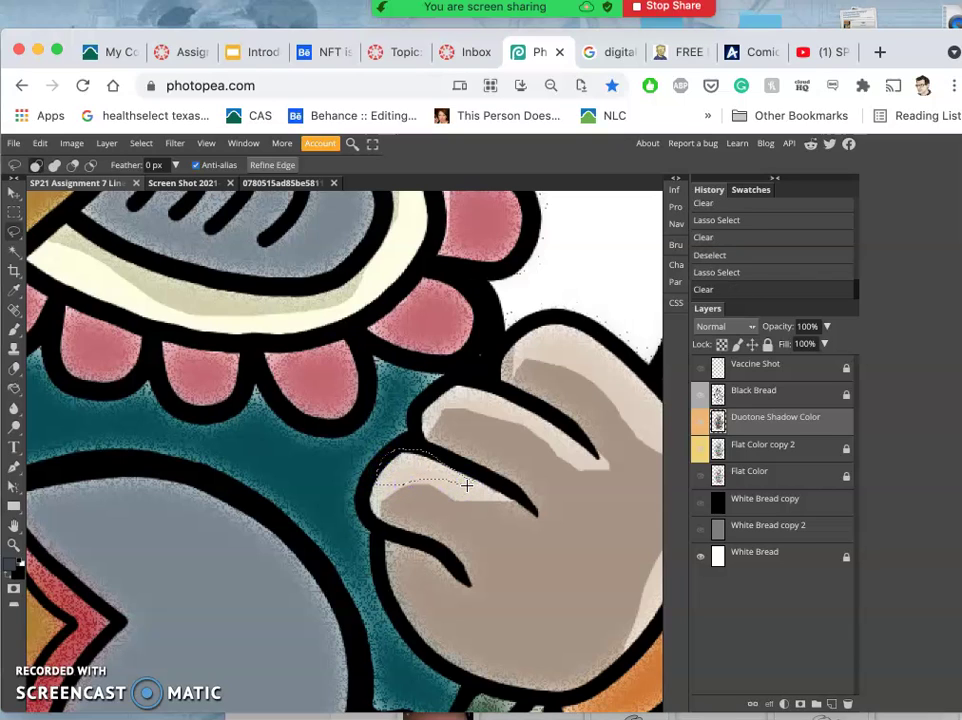
- Widen the highlight on the back of the hand beside the orange cuff by clearing another lassoed strip, and deselect
key(super+minus)
key(super+minus)
key(super+minus)
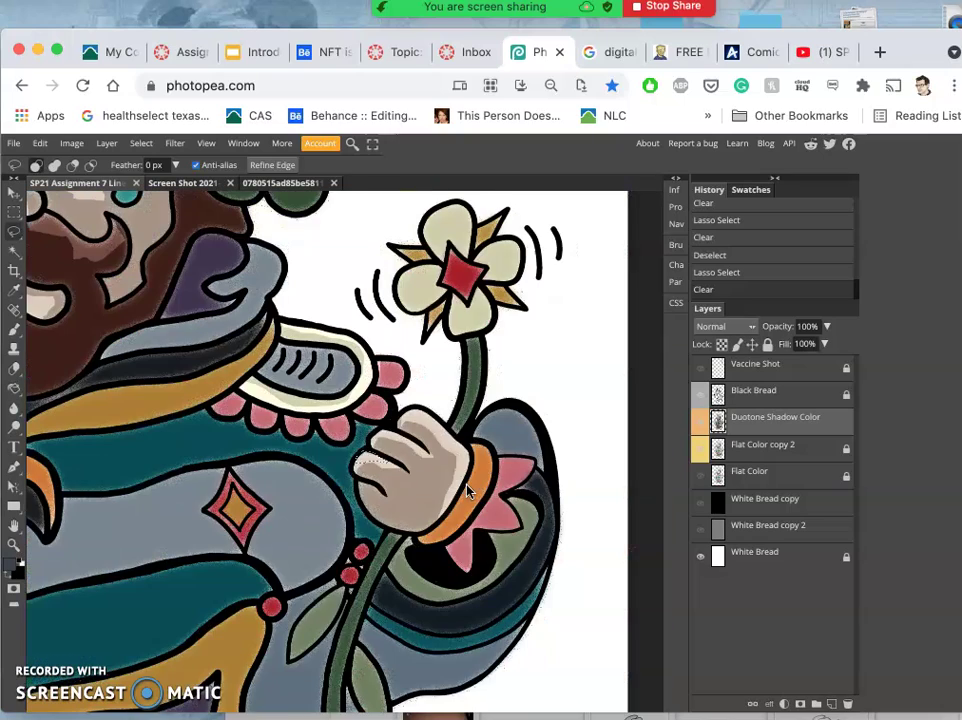
scroll(399, 524, left, 1)
scroll(400, 524, left, 3)
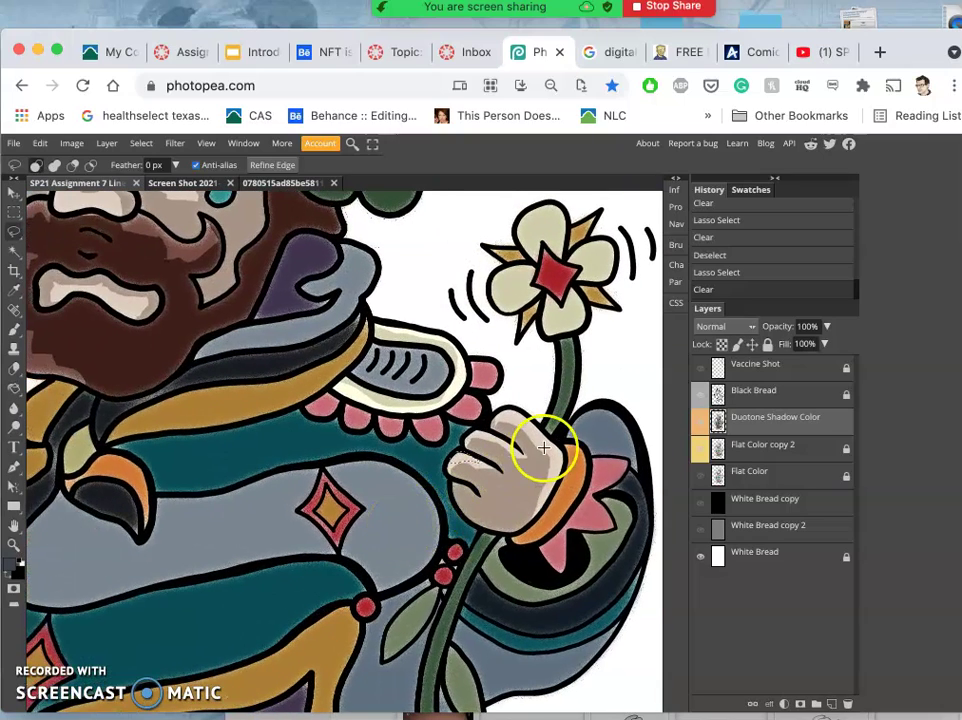
drag(545, 451, 528, 510)
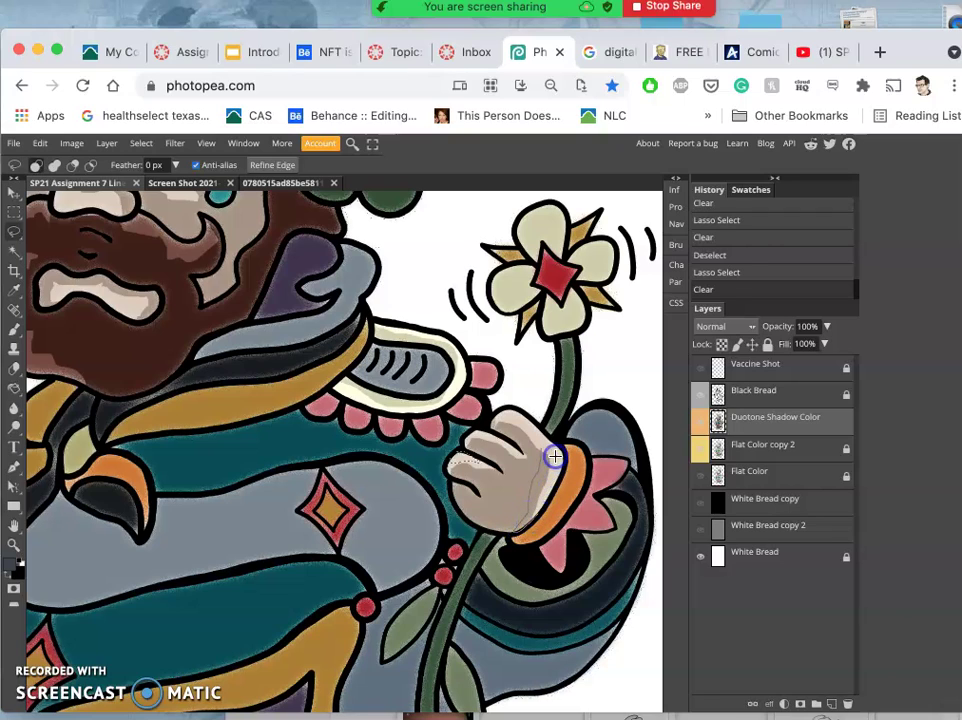
click(591, 396)
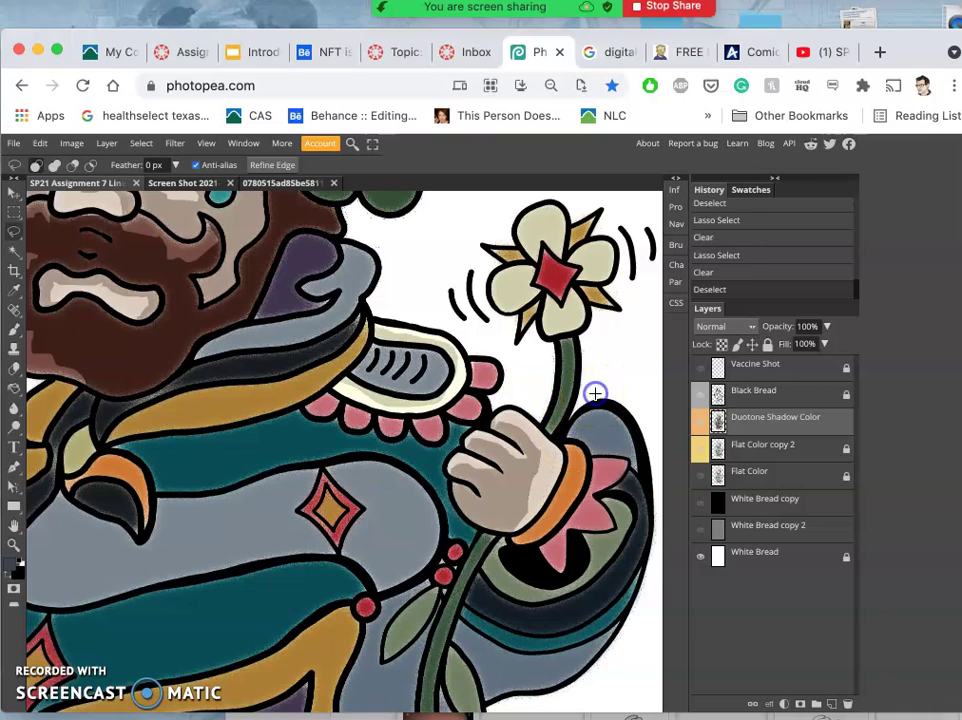
- Lasso the outer parts of the flower's top and right petals, clear their shadow, and deselect
scroll(520, 407, right, 2)
scroll(520, 407, up, 2)
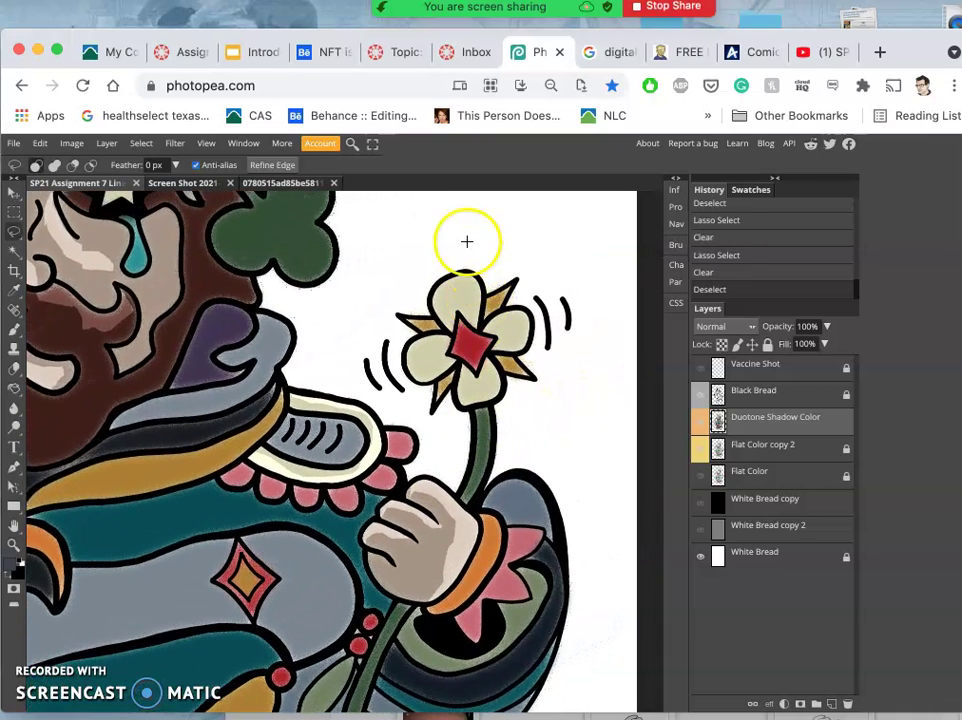
mouse_move(466, 241)
mouse_down()
mouse_move(424, 287)
mouse_move(434, 312)
mouse_move(465, 295)
mouse_move(481, 330)
mouse_move(506, 321)
mouse_move(512, 339)
mouse_move(500, 347)
mouse_move(509, 361)
mouse_move(559, 401)
mouse_move(581, 294)
mouse_move(501, 225)
mouse_move(466, 225)
mouse_up()
key(Delete)
click(415, 260)
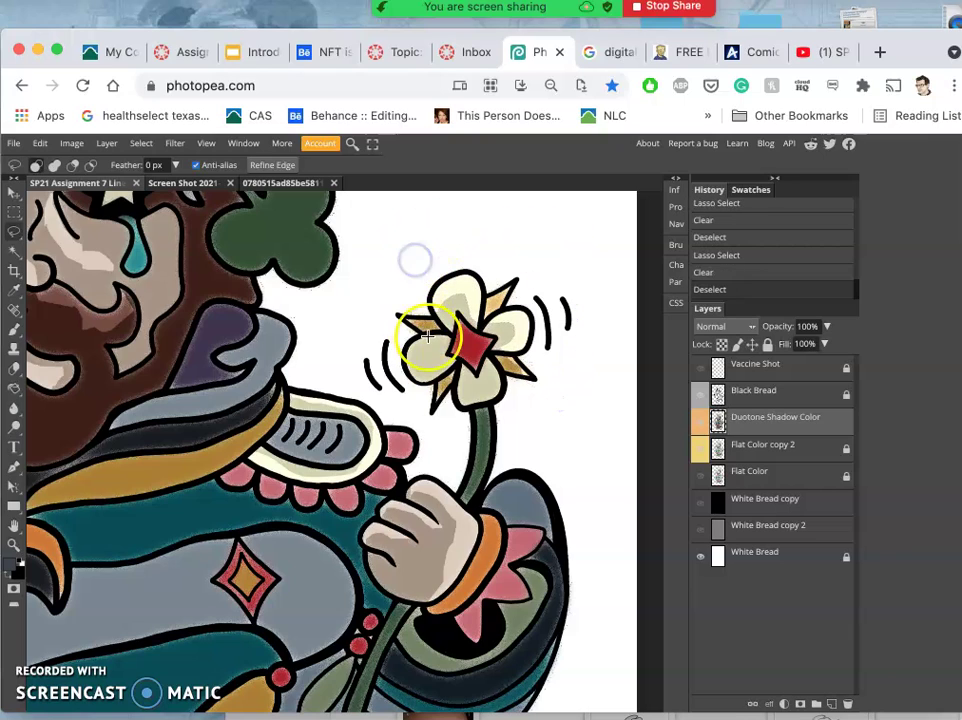
- Lasso a highlight area on the flower's left petal
mouse_move(437, 339)
mouse_down()
mouse_move(419, 359)
mouse_move(436, 369)
mouse_up()
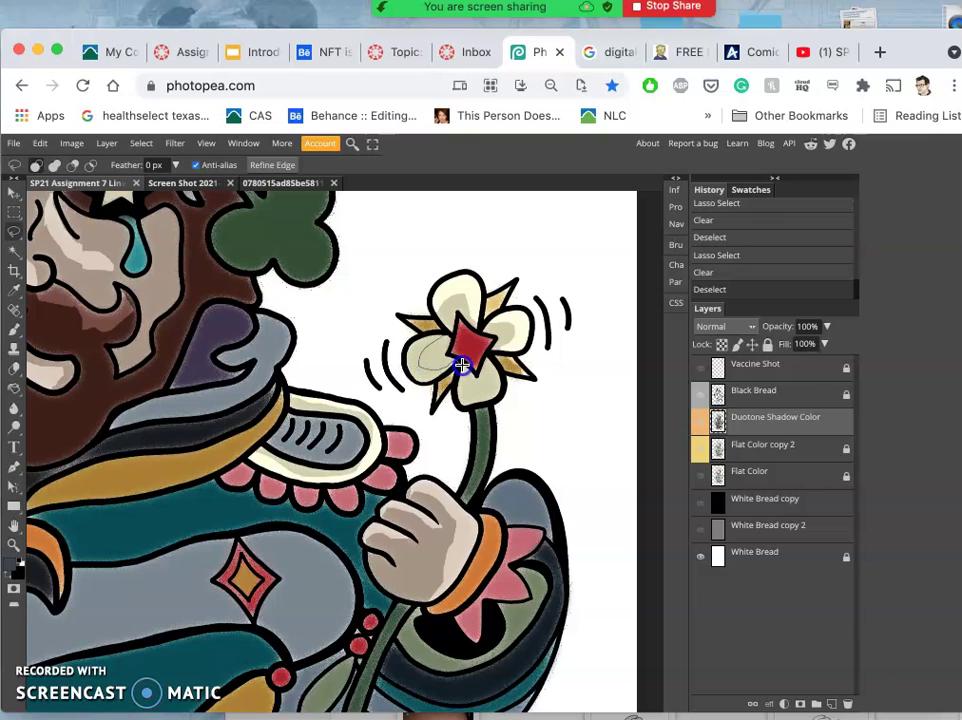